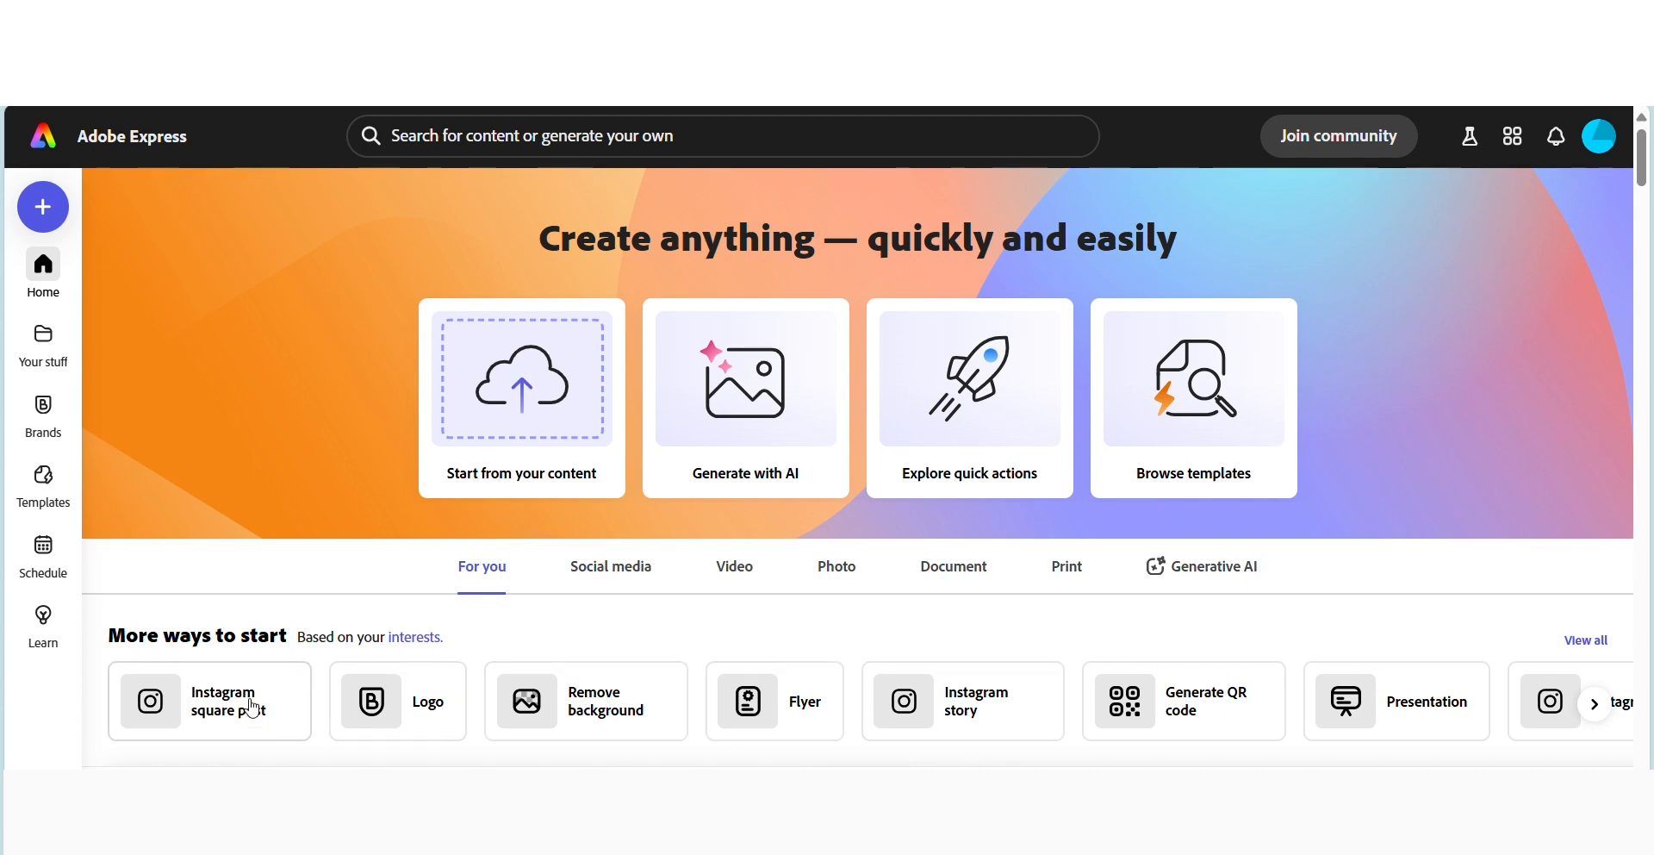
# - Create a new Instagram square post and browse the suggested templates
pyautogui.click(297, 680)
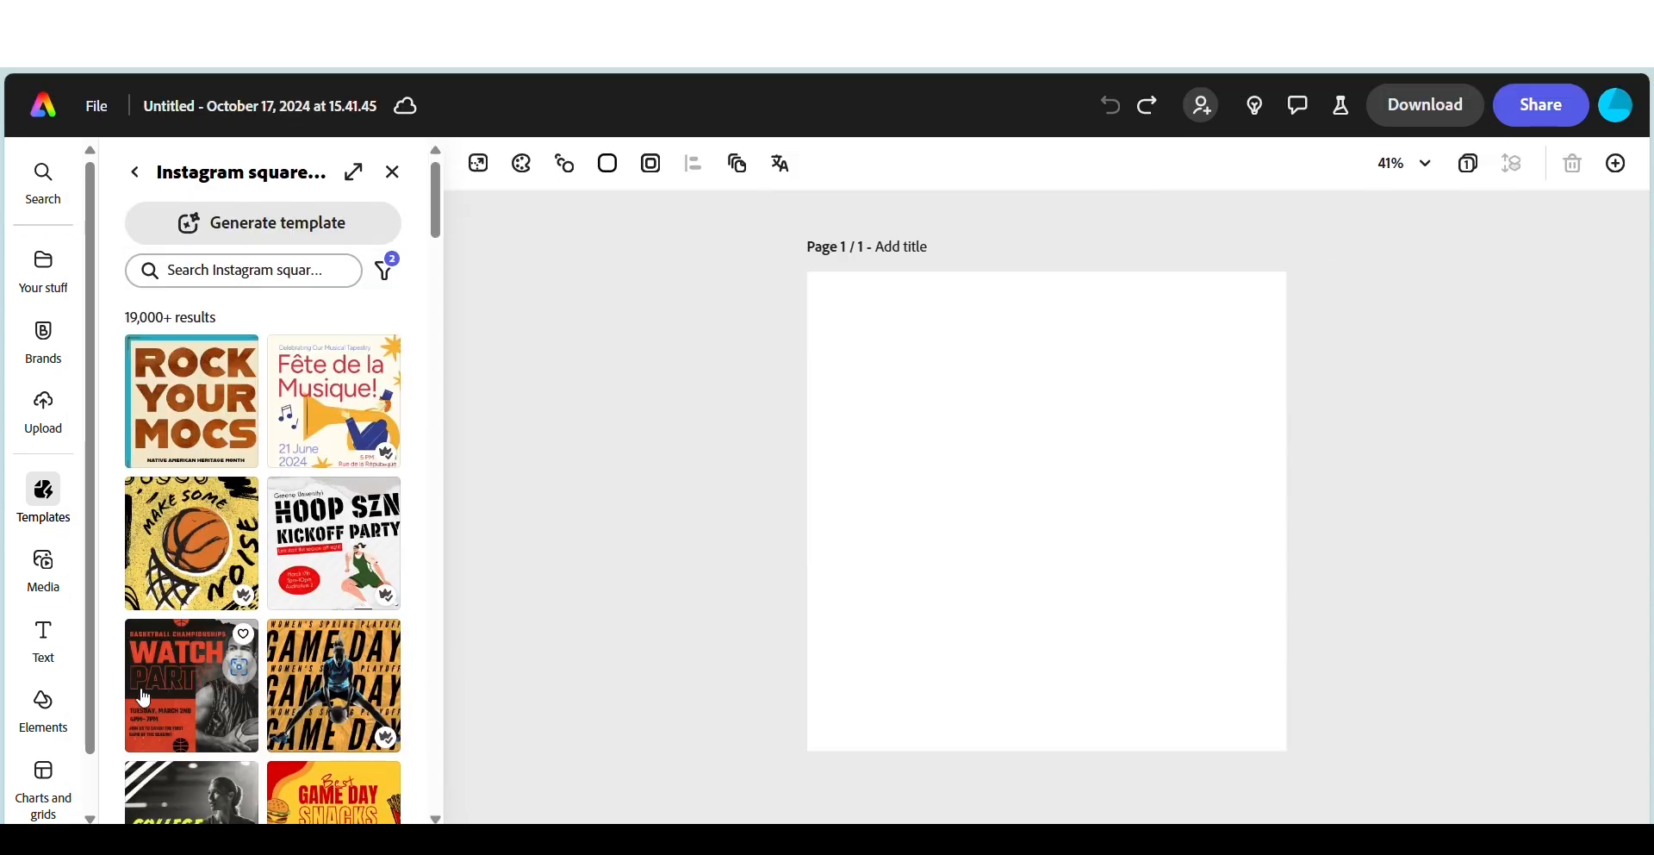
pyautogui.scroll(-5, 287, 468)
pyautogui.scroll(-5, 301, 439)
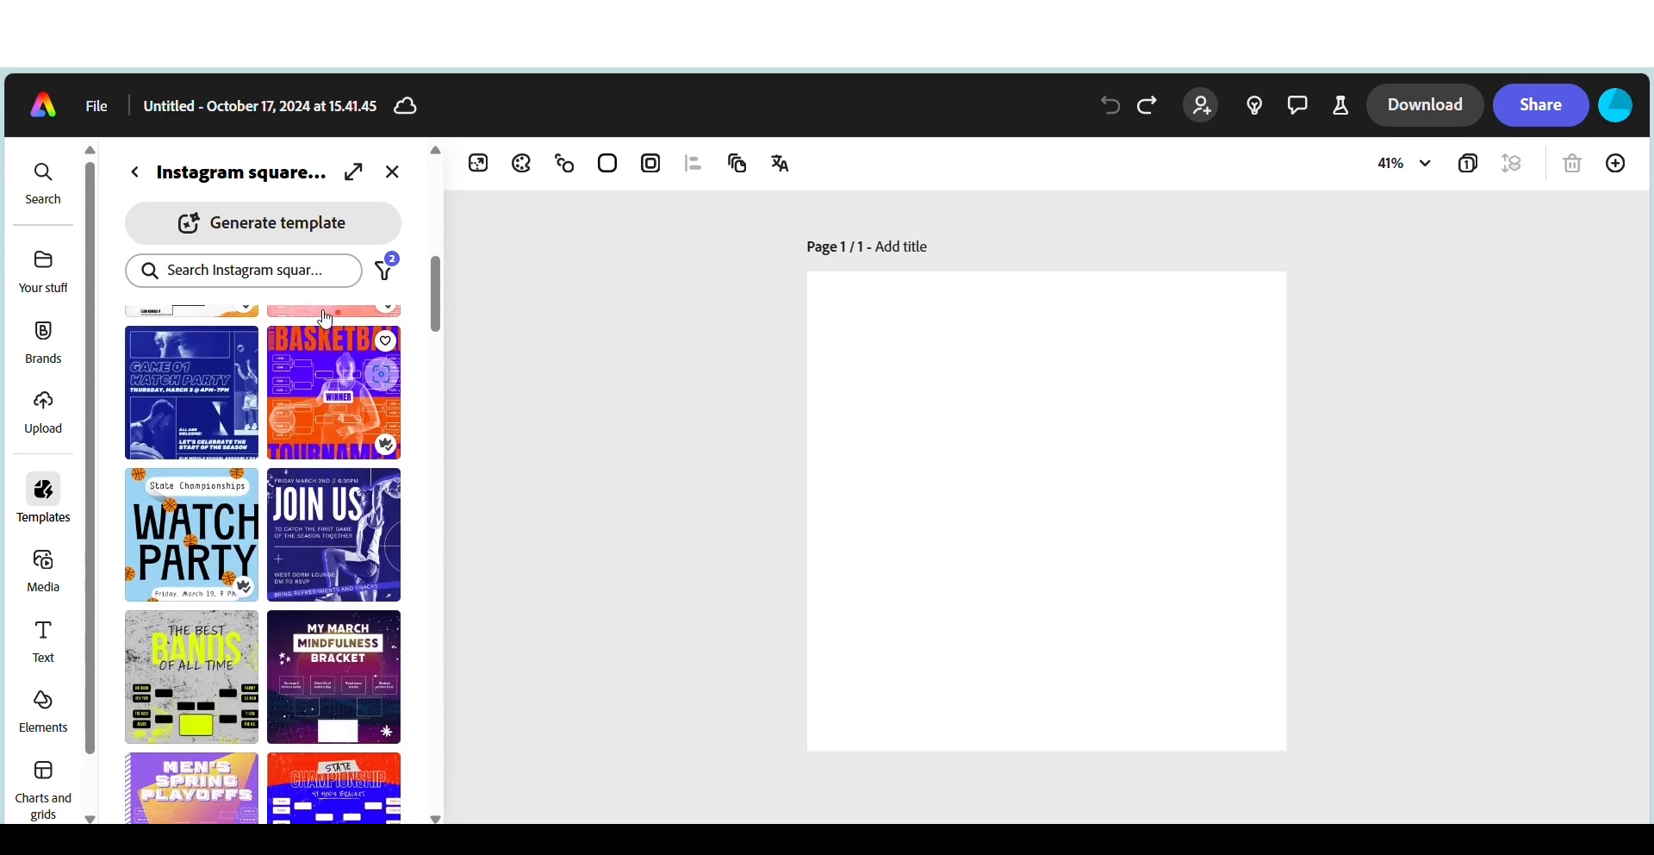
pyautogui.scroll(-6, 222, 474)
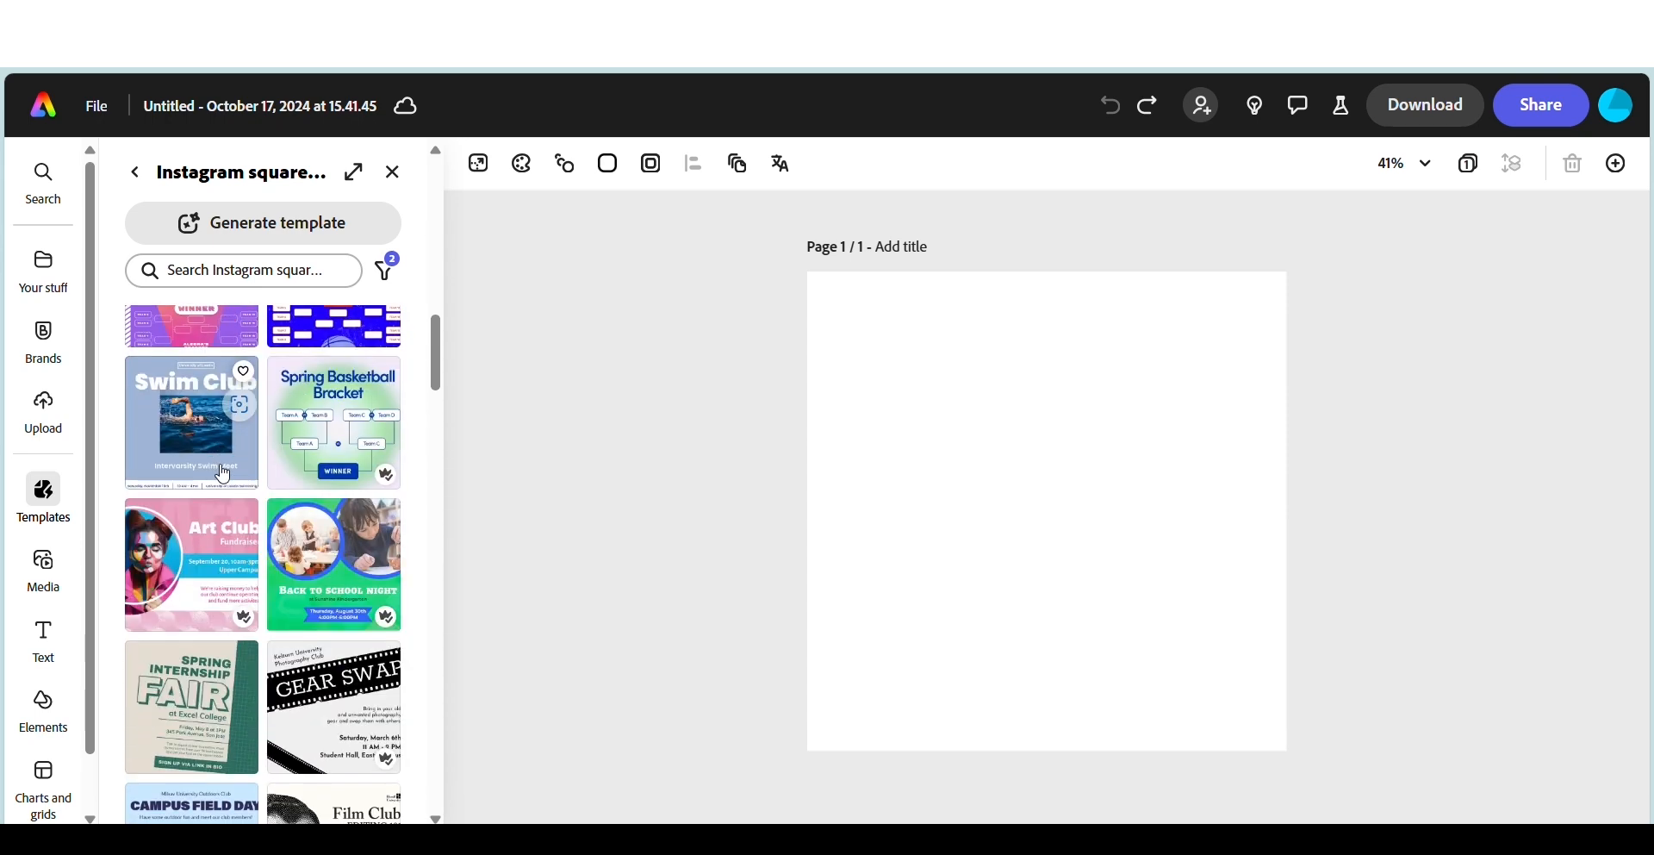
pyautogui.moveTo(438, 358); pyautogui.dragTo(455, 194)
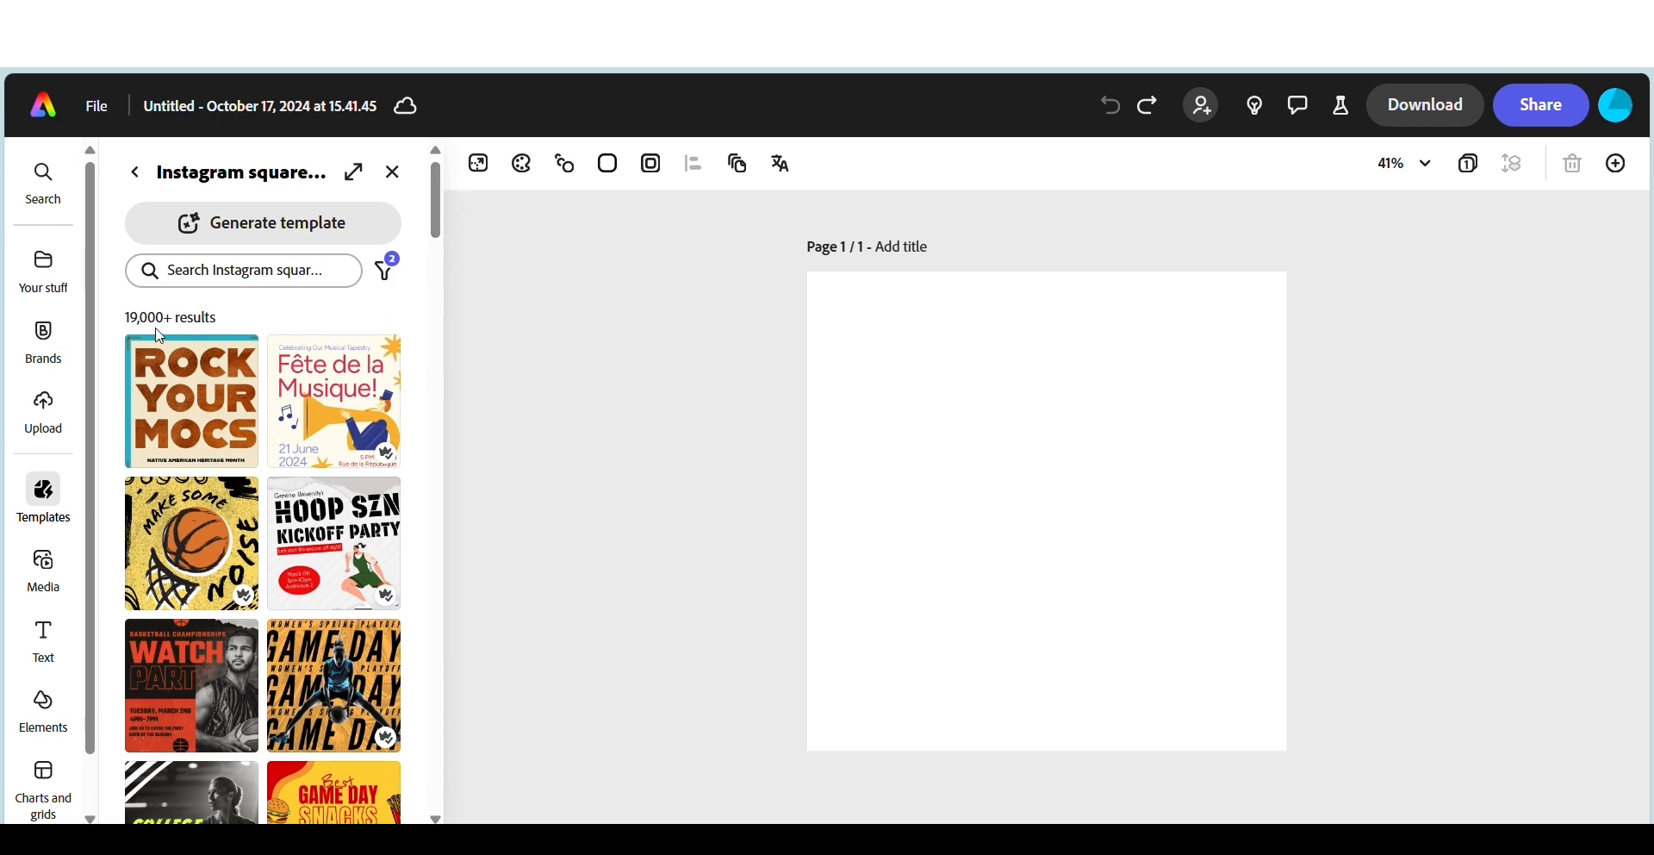
# - Insert the flower garden picture from your own stored images into the blank page
pyautogui.moveTo(54, 288)
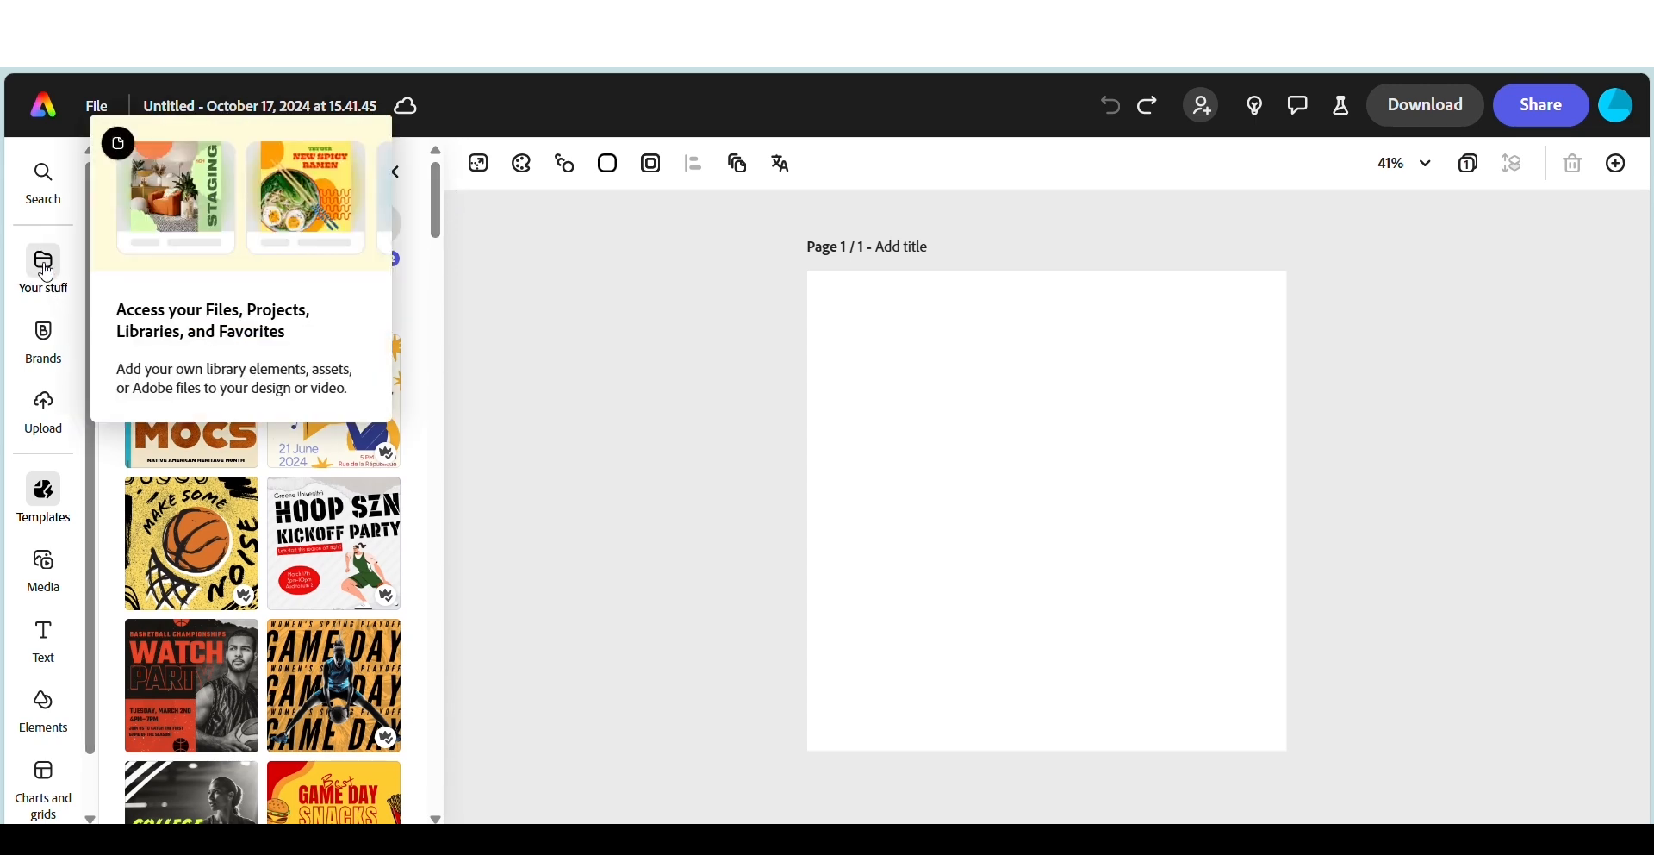
pyautogui.click(45, 267)
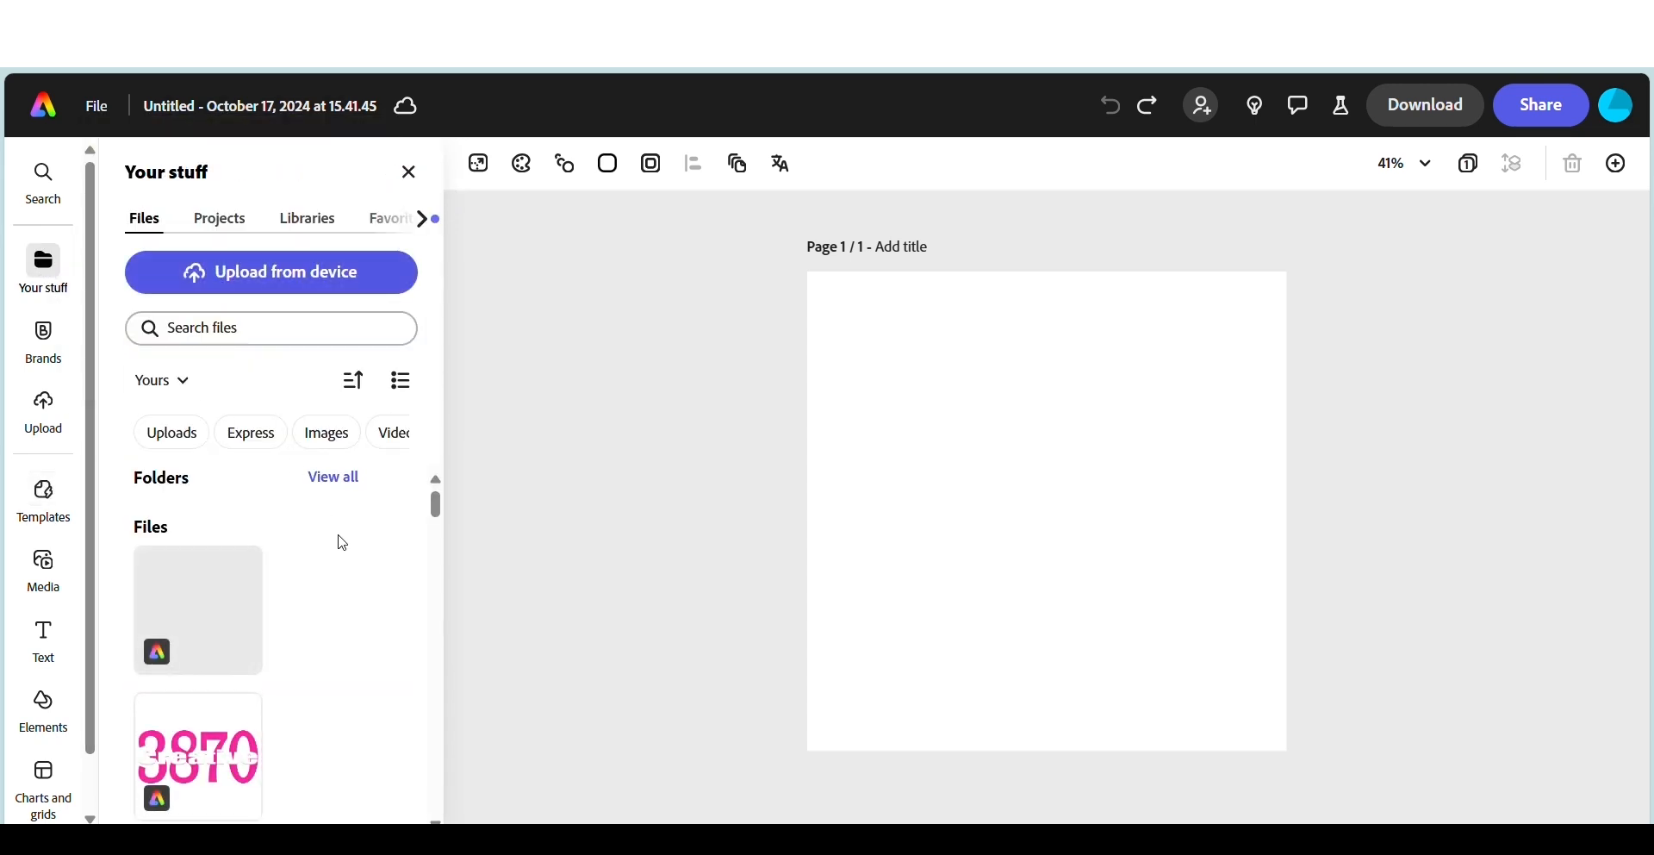
pyautogui.click(328, 432)
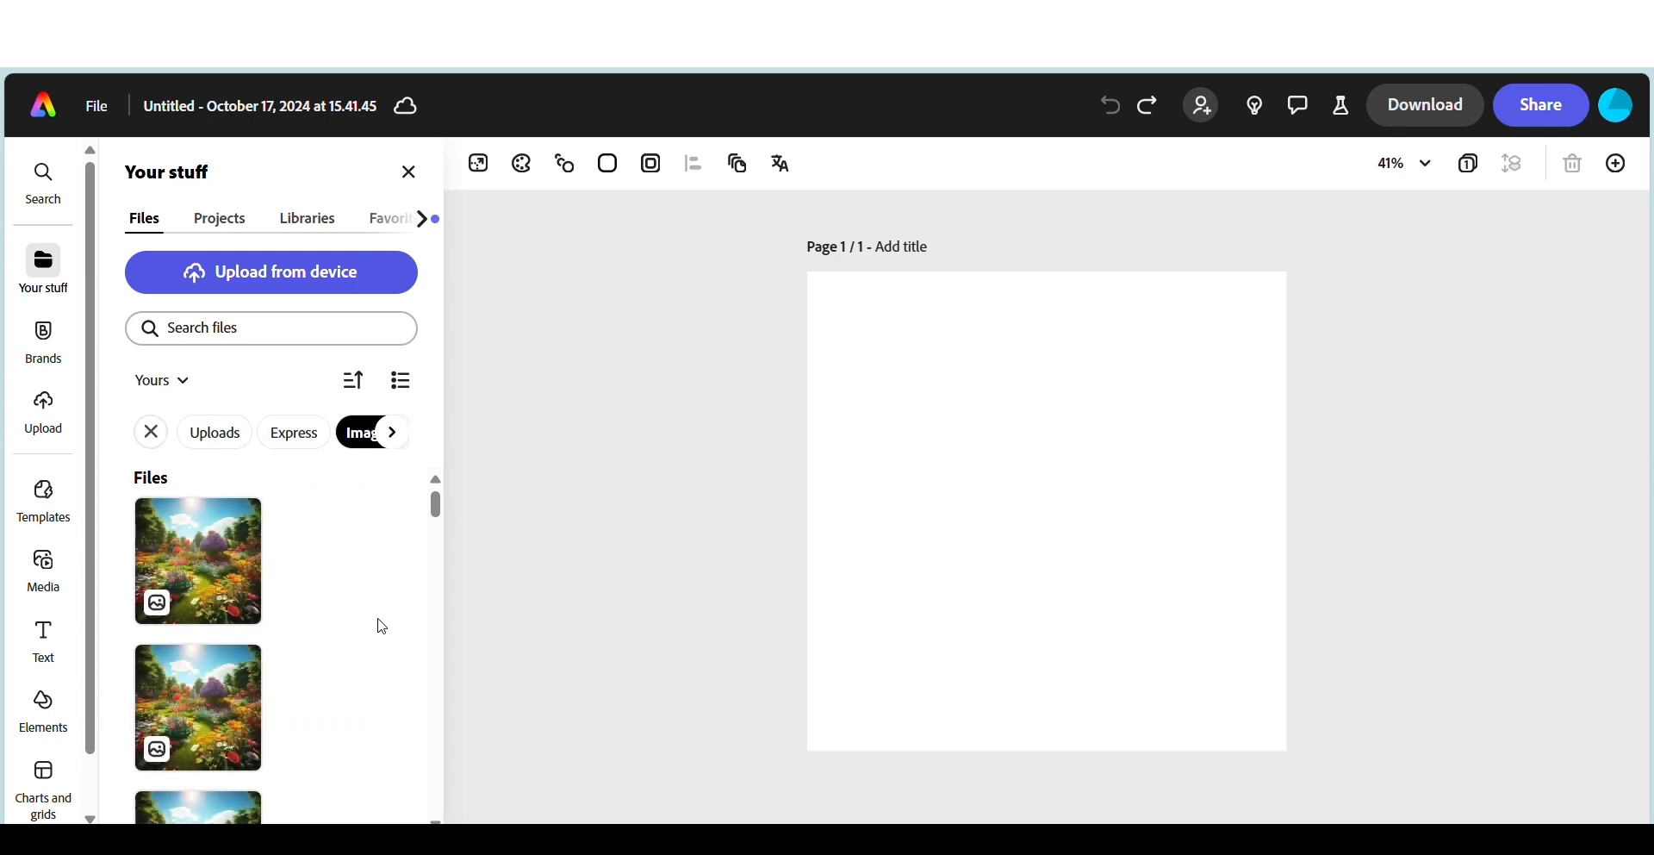
pyautogui.click(230, 579)
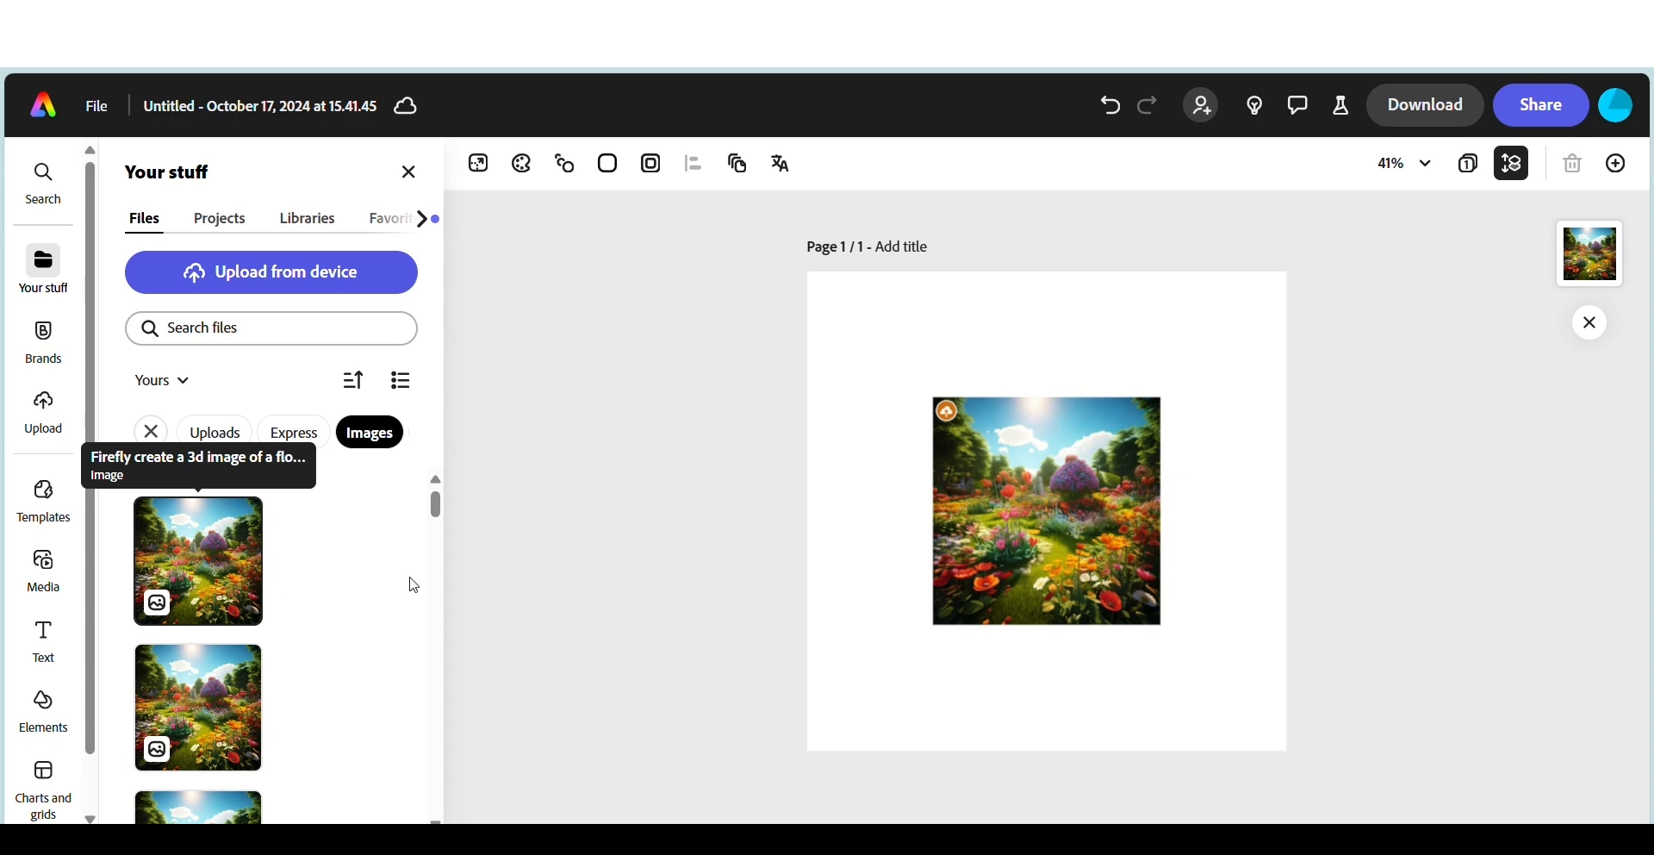
# - Move the garden picture to the page's upper-left corner and enlarge it to fill the whole page
pyautogui.click(1086, 540)
pyautogui.moveTo(1085, 540); pyautogui.dragTo(957, 413)
pyautogui.moveTo(1043, 503); pyautogui.dragTo(1325, 753)
pyautogui.click(694, 572)
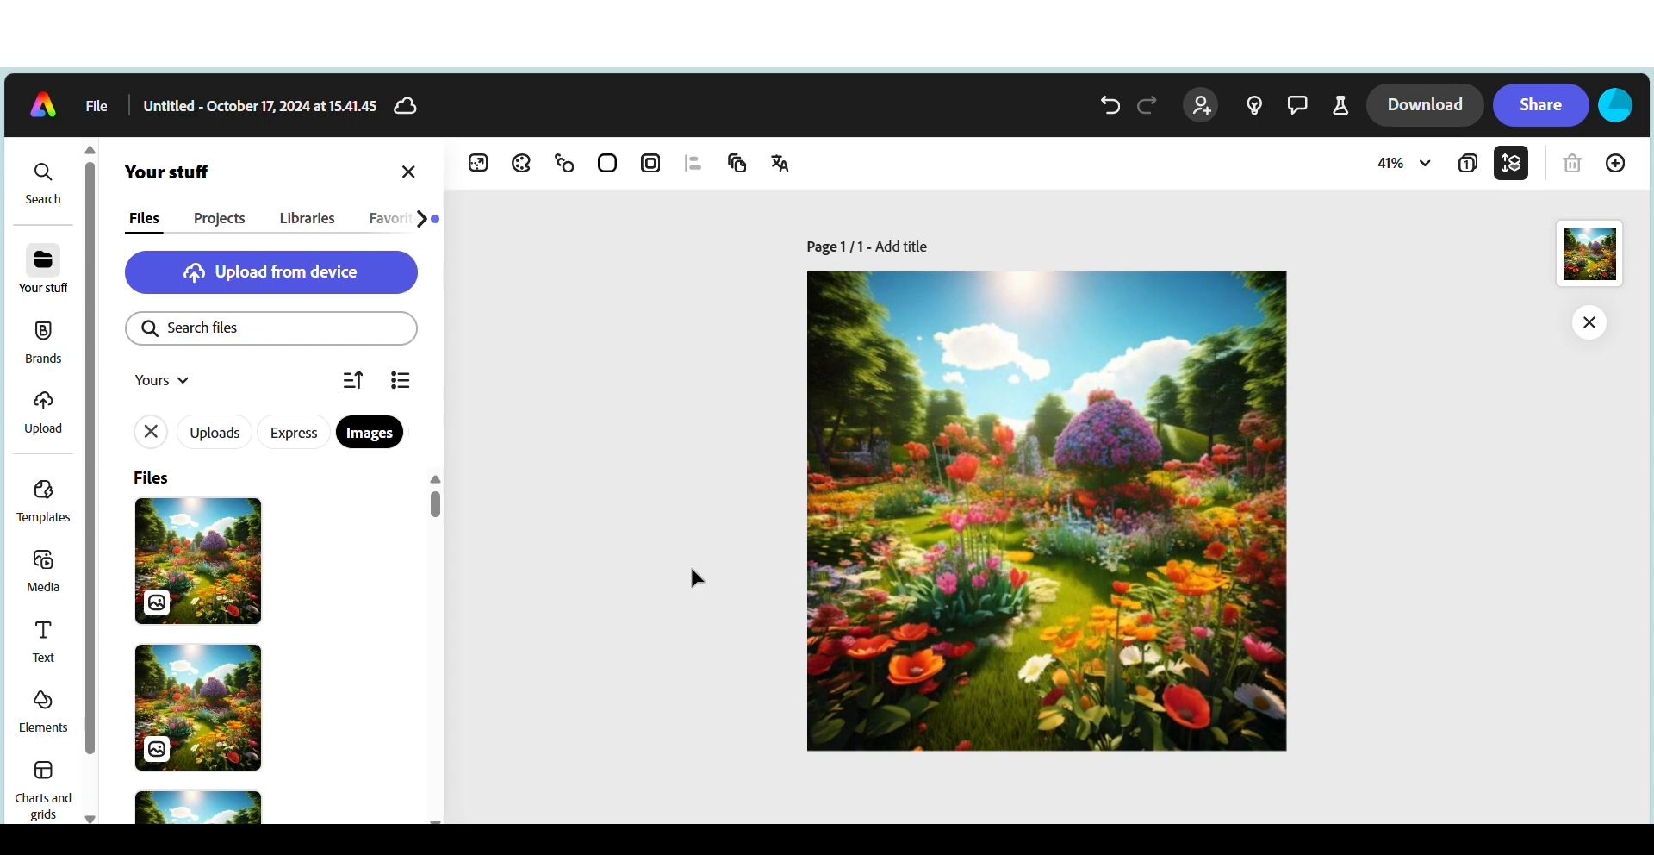
# - Add the stored picture of the girl in the yellow sweater, shift it slightly down and remove its background
pyautogui.scroll(-5, 403, 603)
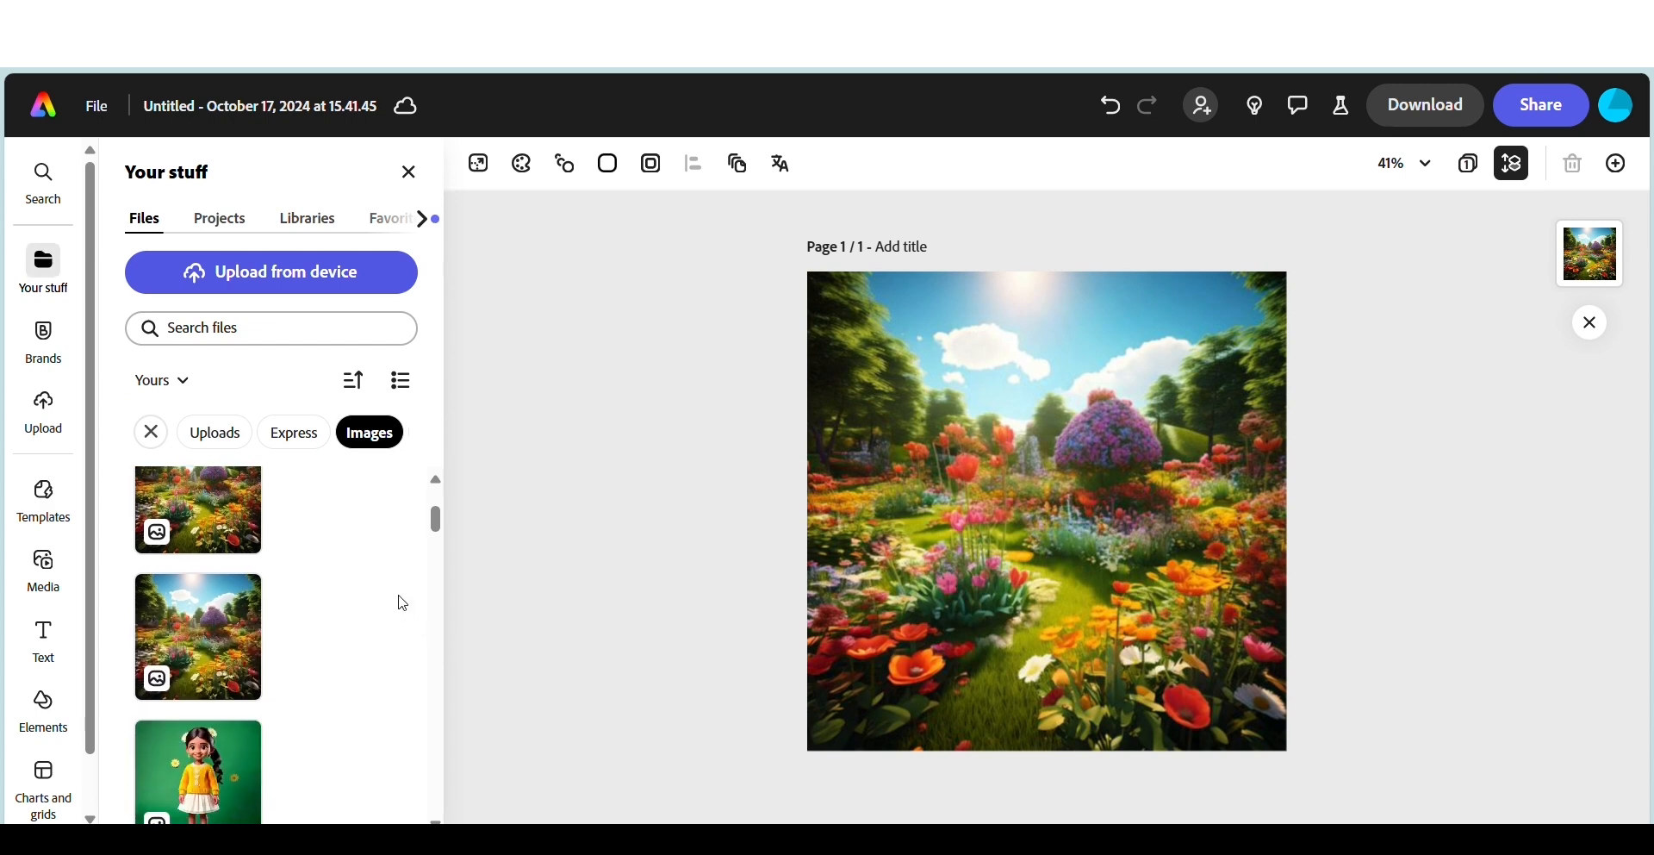
pyautogui.click(246, 606)
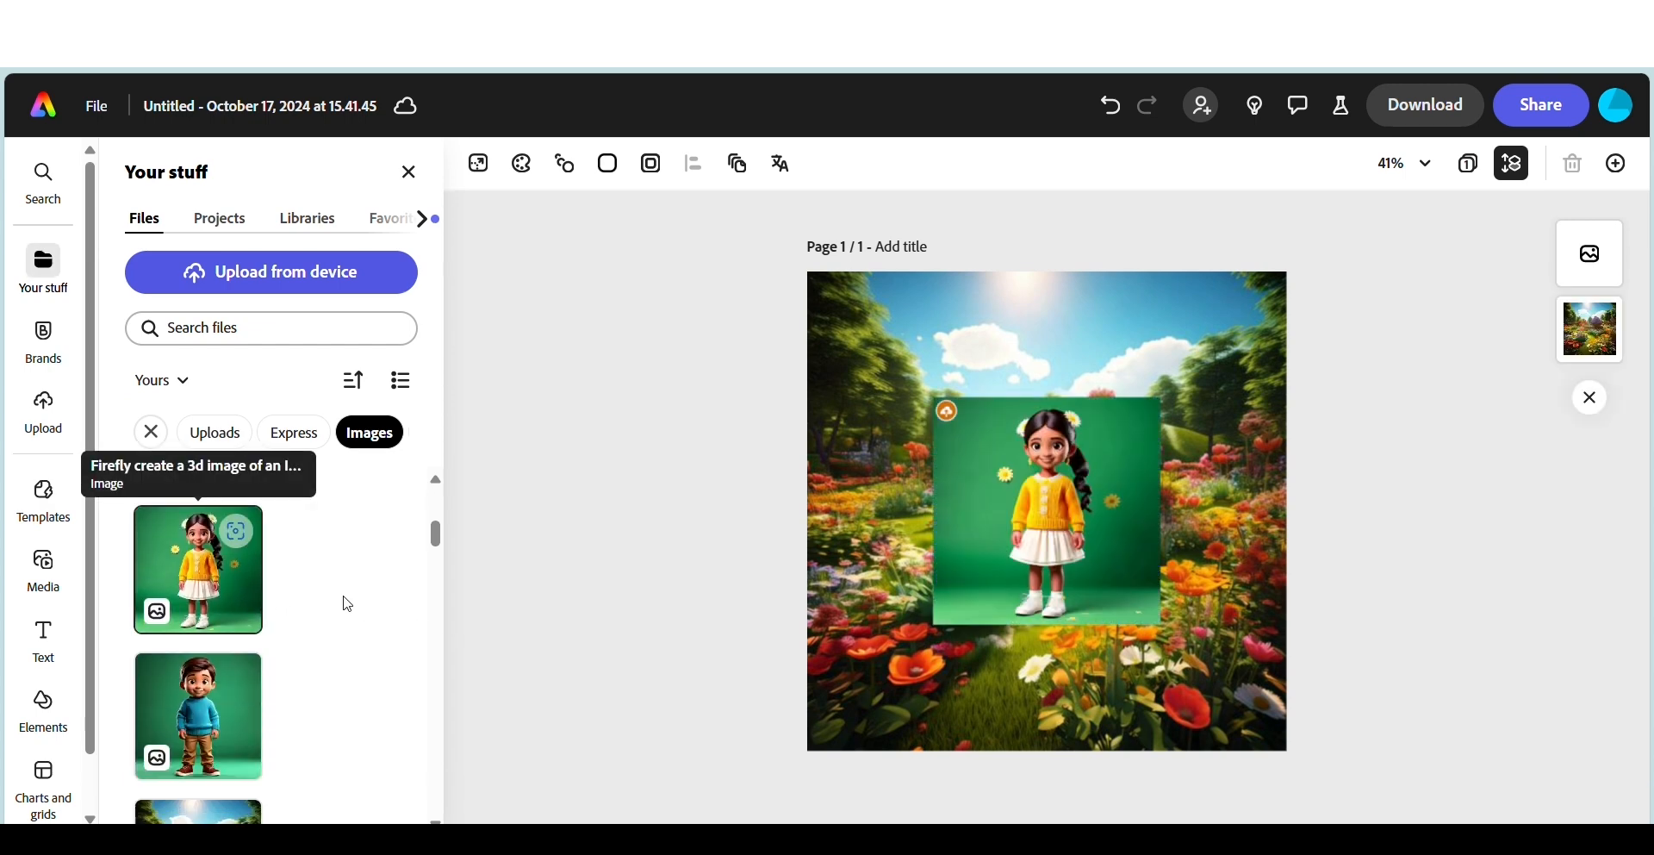
pyautogui.click(1060, 578)
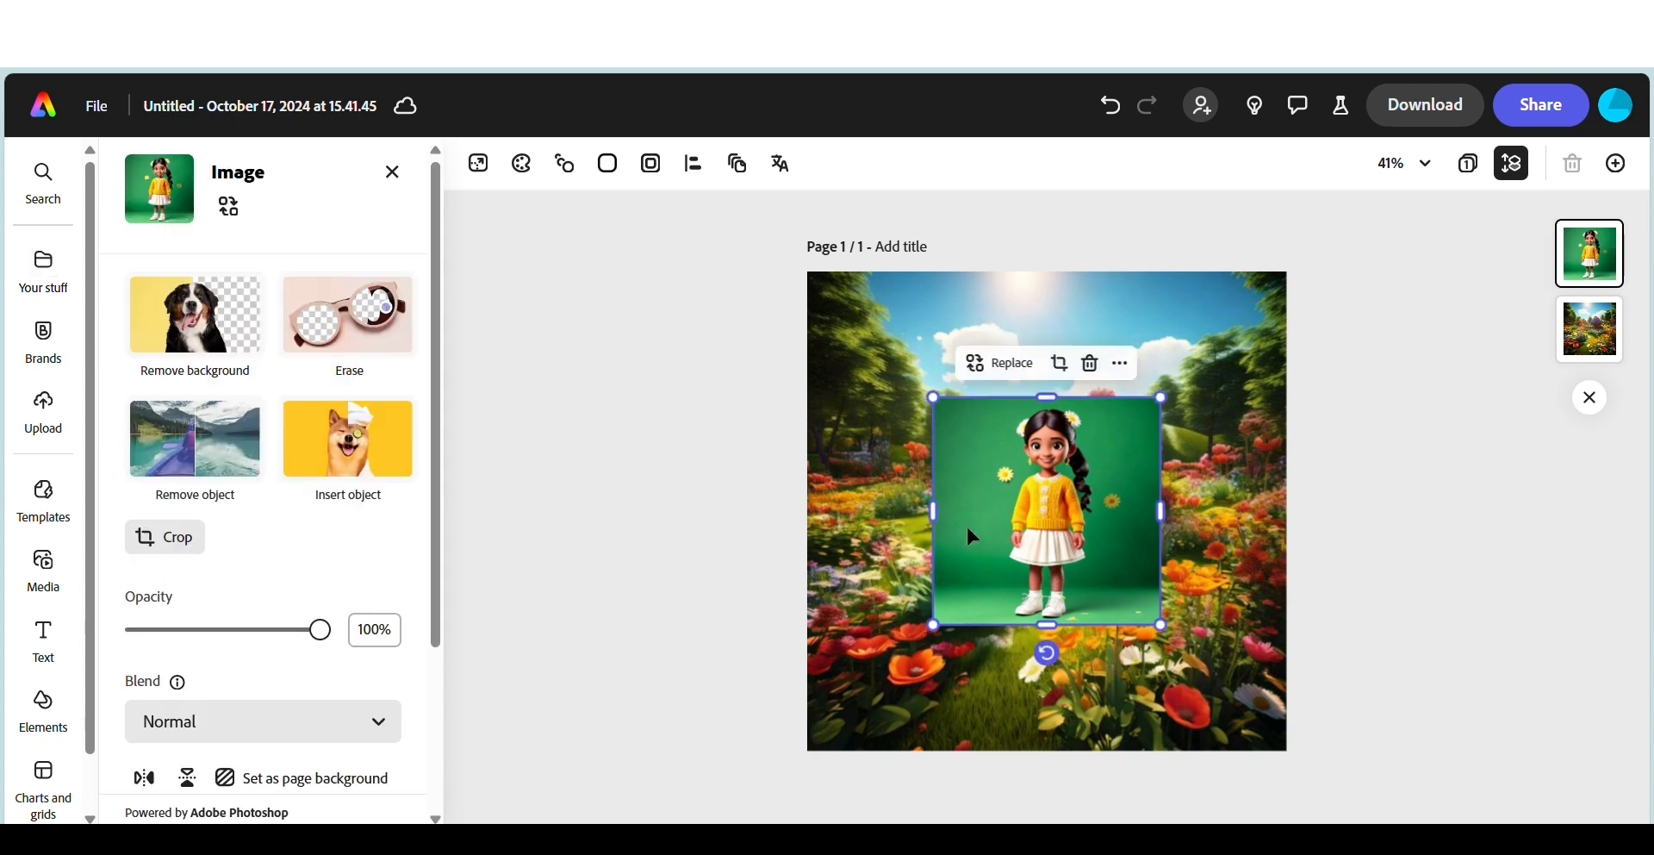
pyautogui.moveTo(1129, 487)
pyautogui.mouseDown()
pyautogui.moveTo(1141, 533)
pyautogui.moveTo(1136, 516)
pyautogui.mouseUp()
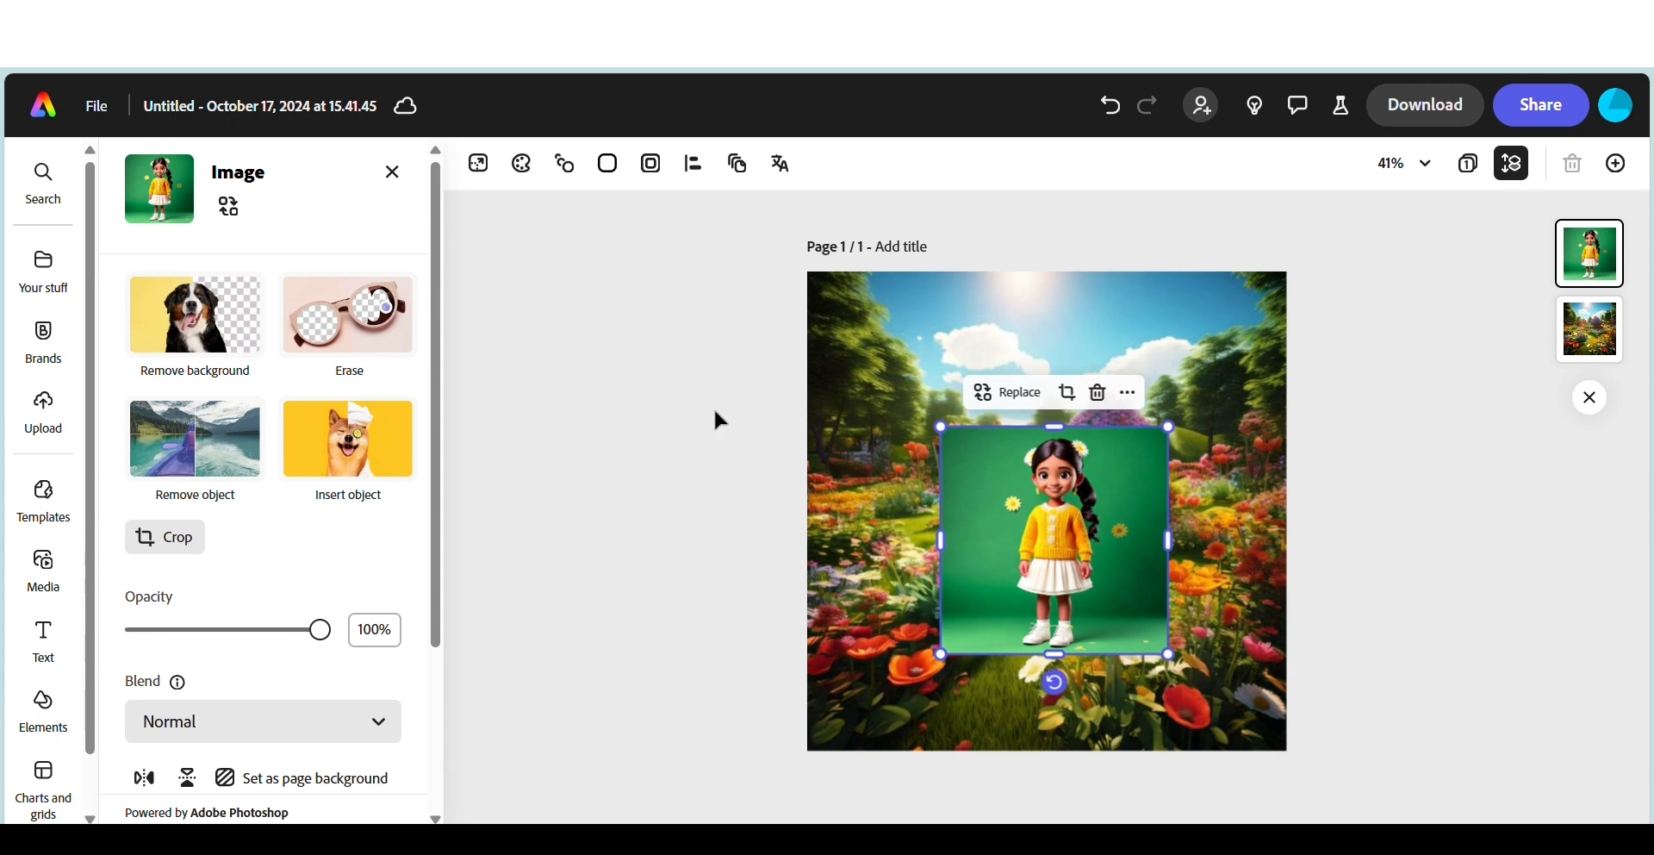
pyautogui.click(189, 323)
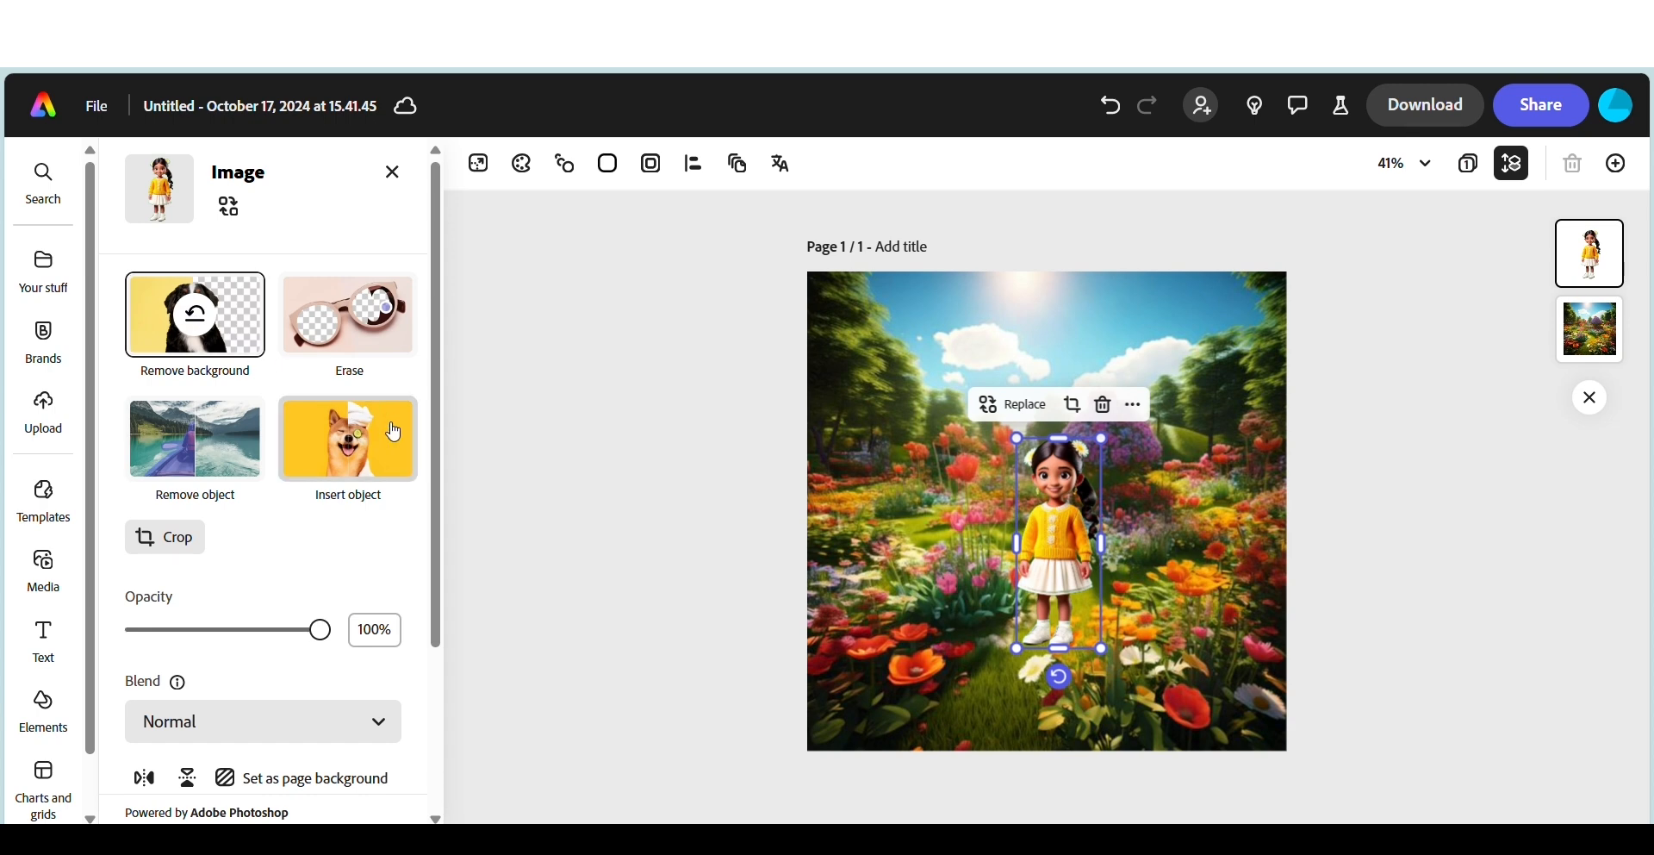
pyautogui.scroll(-3, 394, 429)
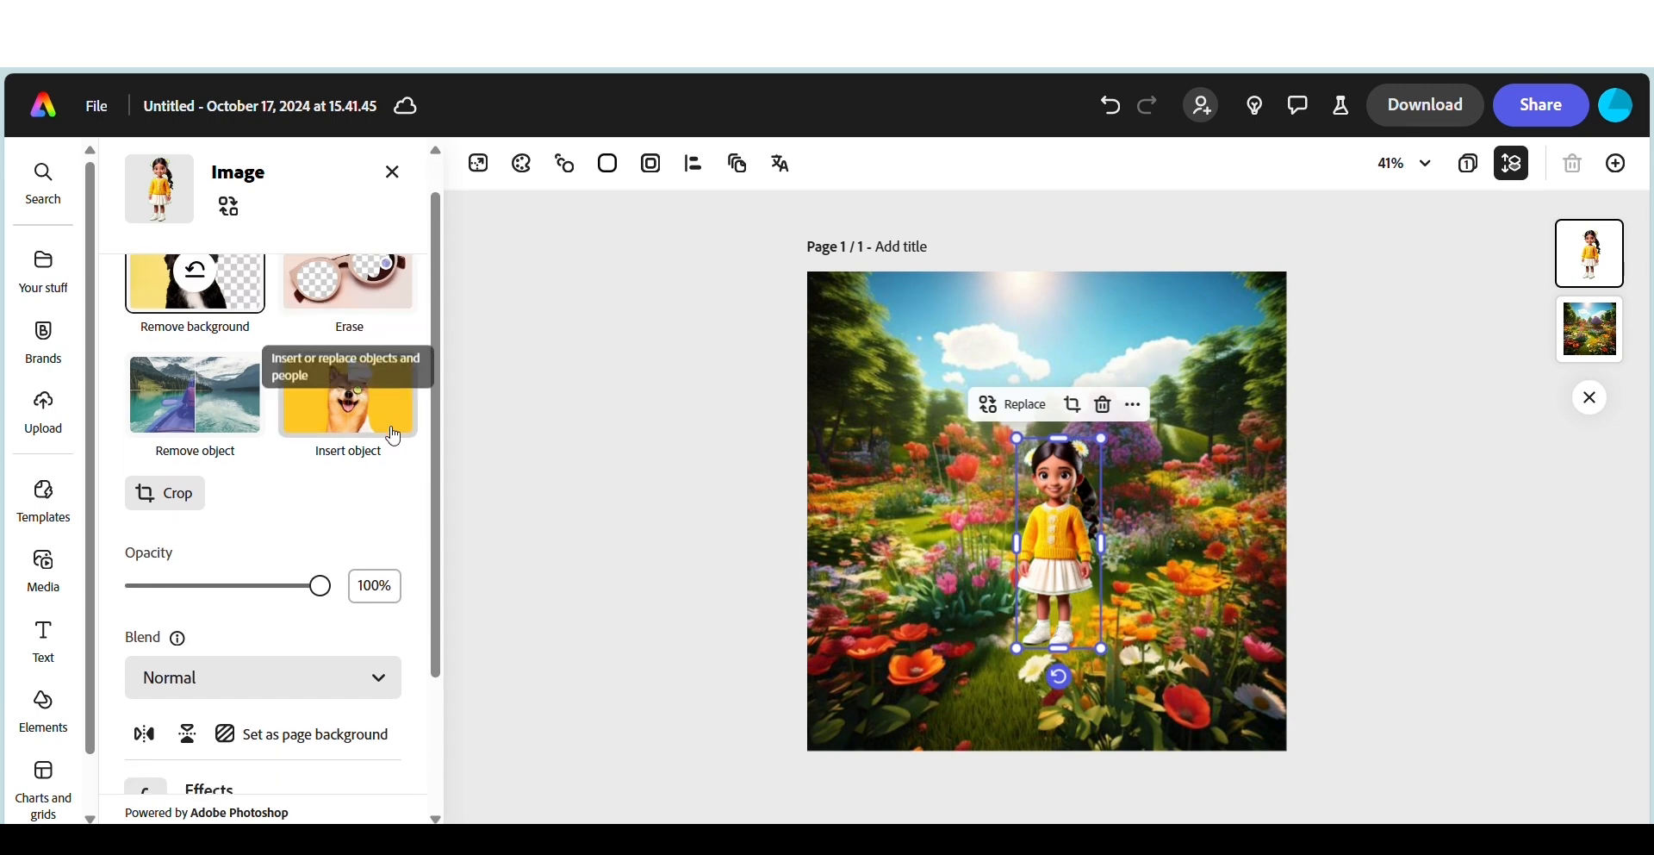
# - Add the stored picture of the boy in the blue sweater beside the girl and remove its background
pyautogui.click(48, 276)
pyautogui.moveTo(232, 712); pyautogui.dragTo(905, 529)
pyautogui.moveTo(436, 409); pyautogui.dragTo(436, 243)
pyautogui.click(226, 320)
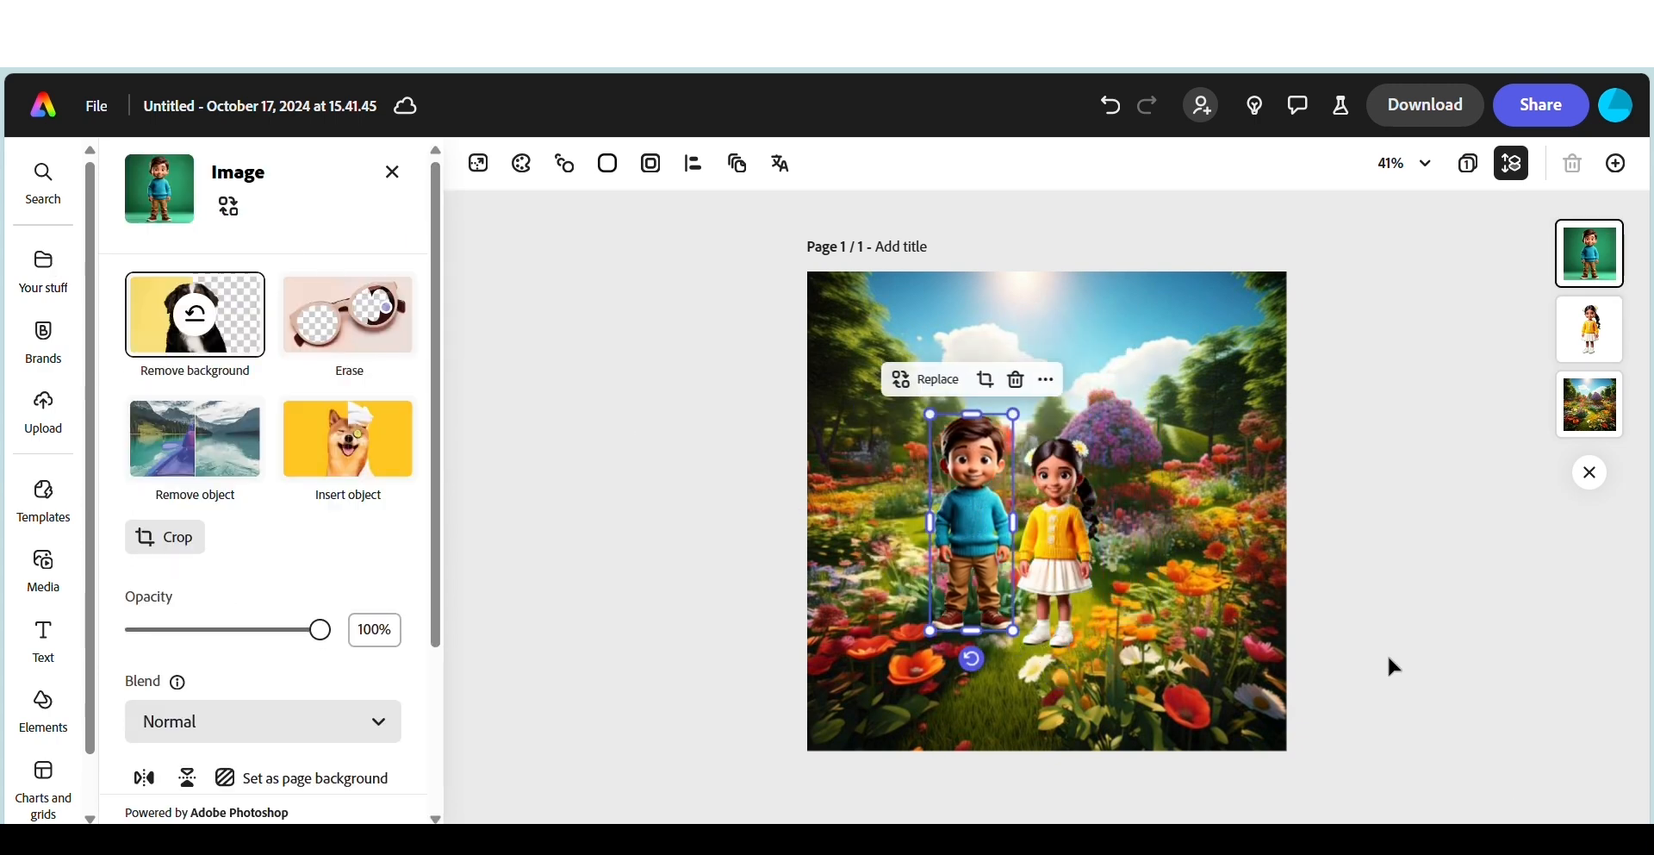
# - Place the boy and the girl side by side at the page's lower edge and enlarge both to about two-thirds of the page height
pyautogui.moveTo(972, 499); pyautogui.dragTo(890, 633)
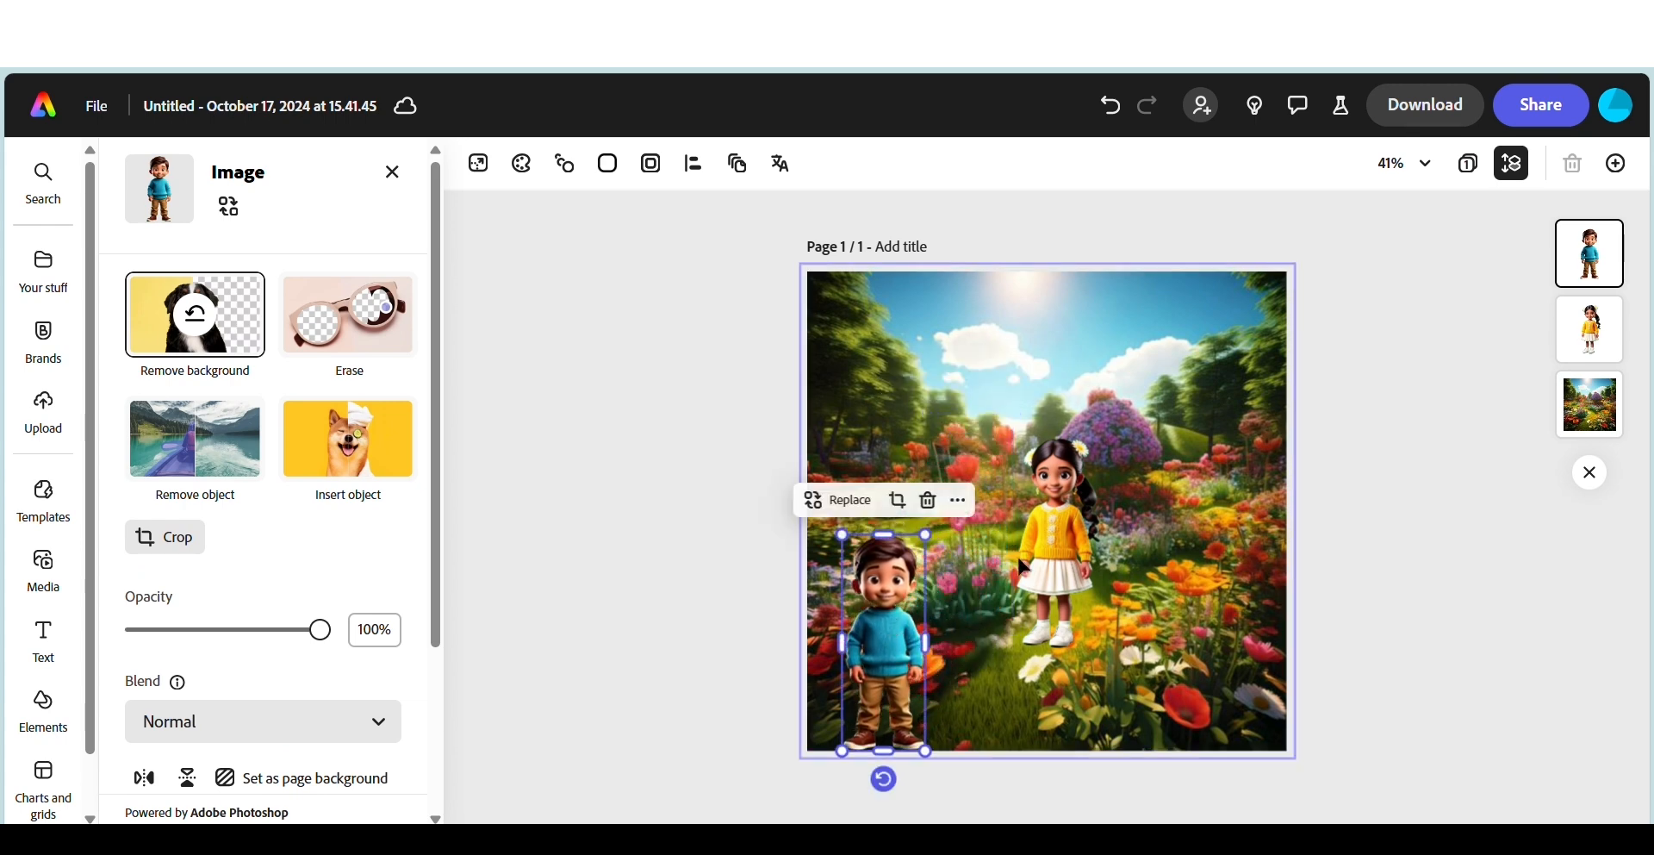
pyautogui.moveTo(1080, 538); pyautogui.dragTo(1057, 649)
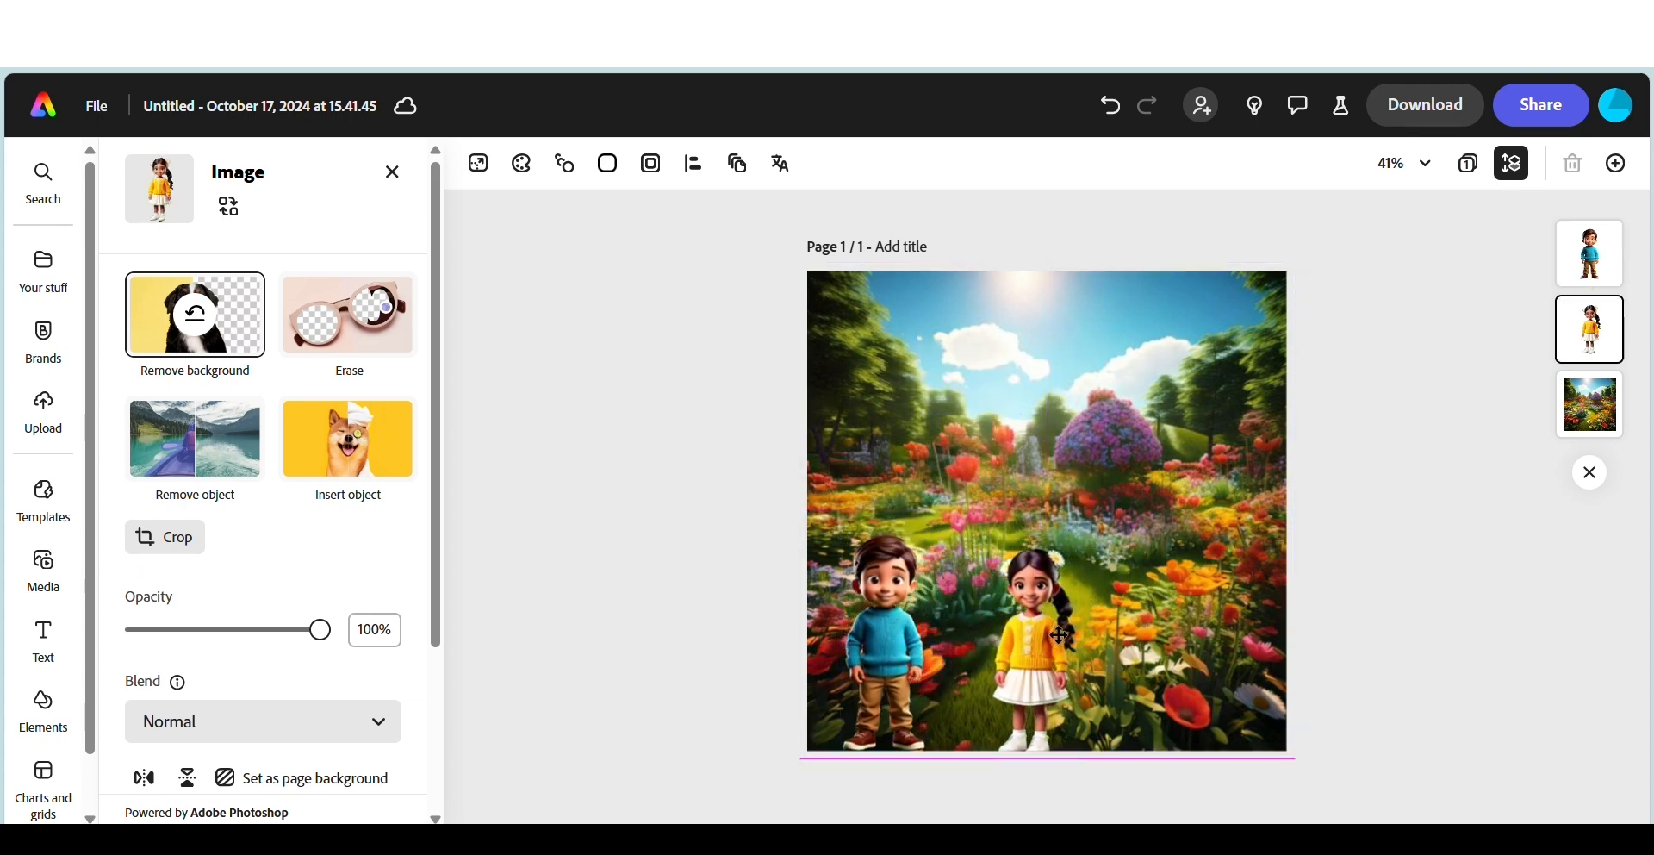
pyautogui.click(887, 598)
pyautogui.moveTo(938, 550); pyautogui.dragTo(1000, 428)
pyautogui.click(1047, 603)
pyautogui.moveTo(1078, 548); pyautogui.dragTo(1132, 457)
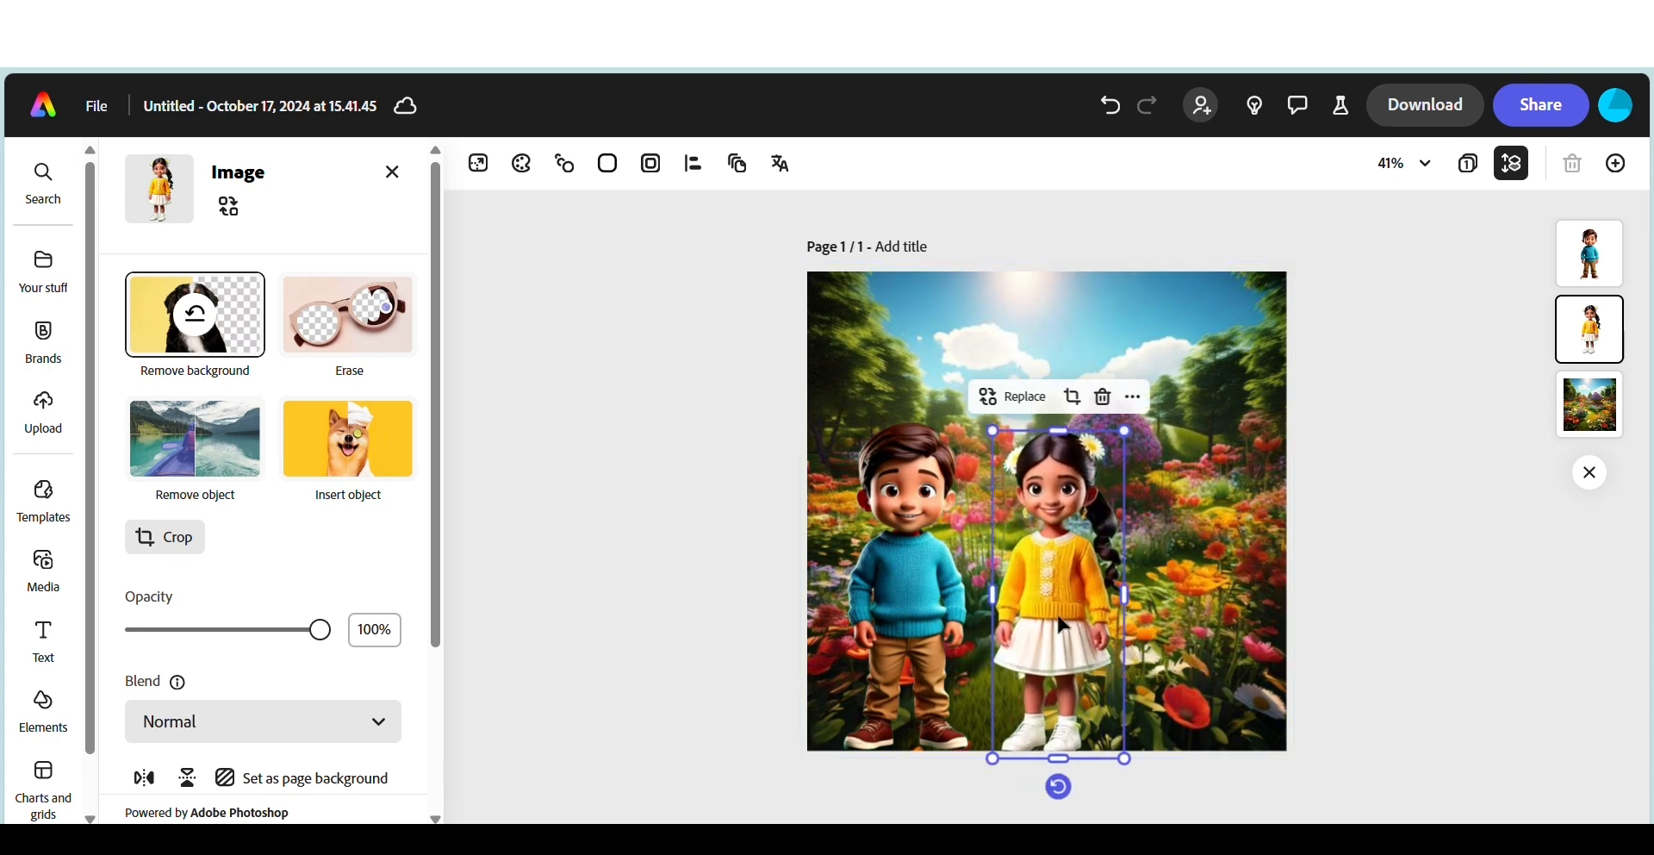
pyautogui.moveTo(1064, 626); pyautogui.dragTo(1065, 627)
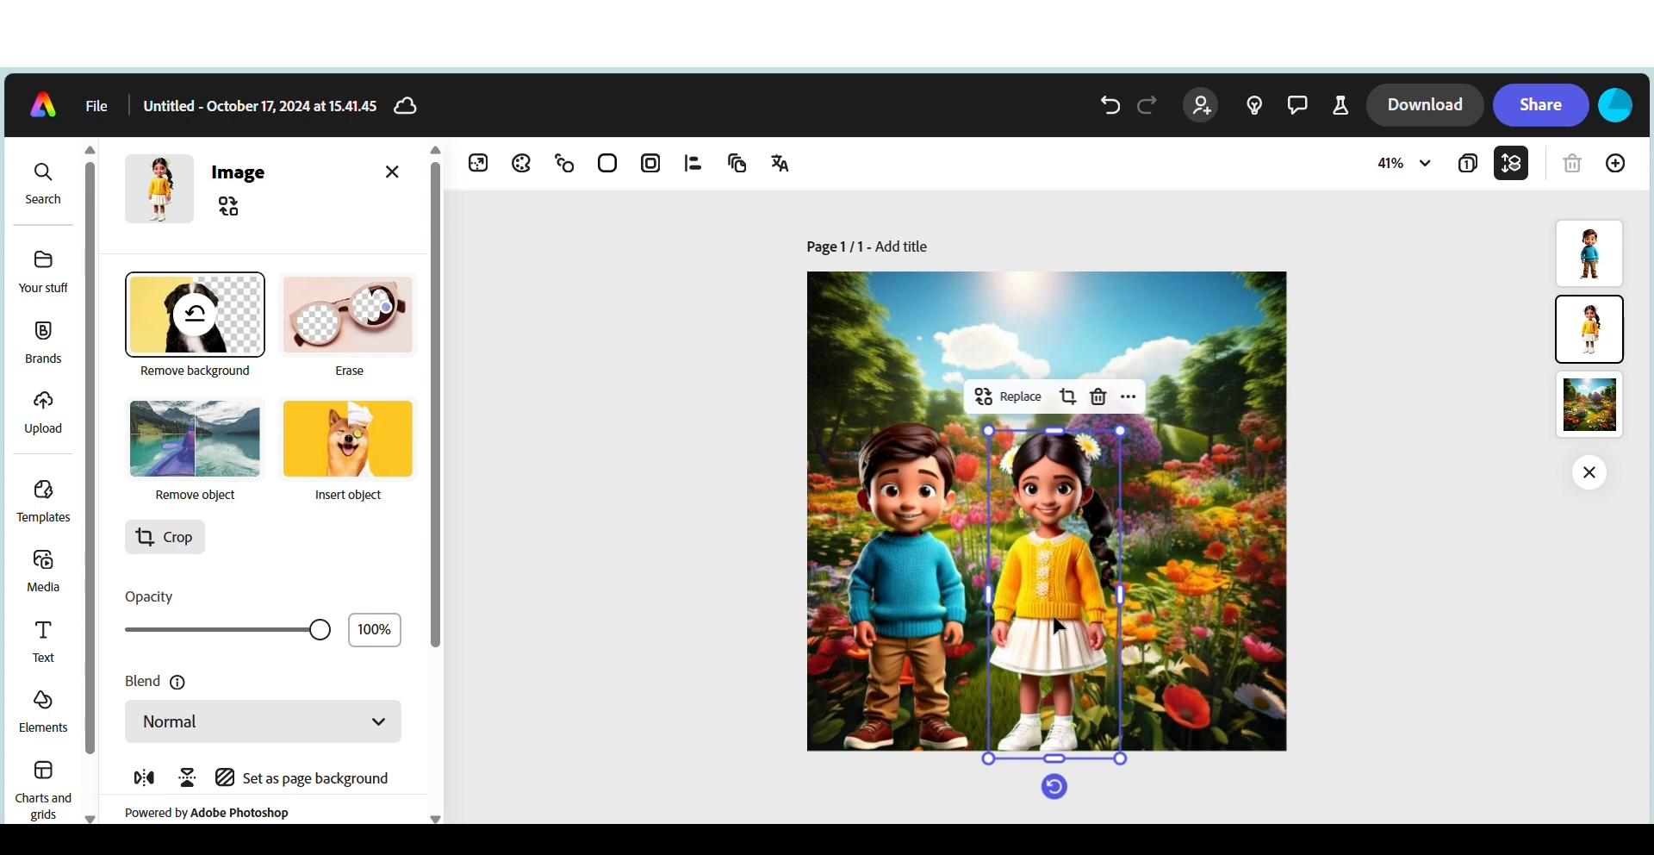
pyautogui.click(615, 681)
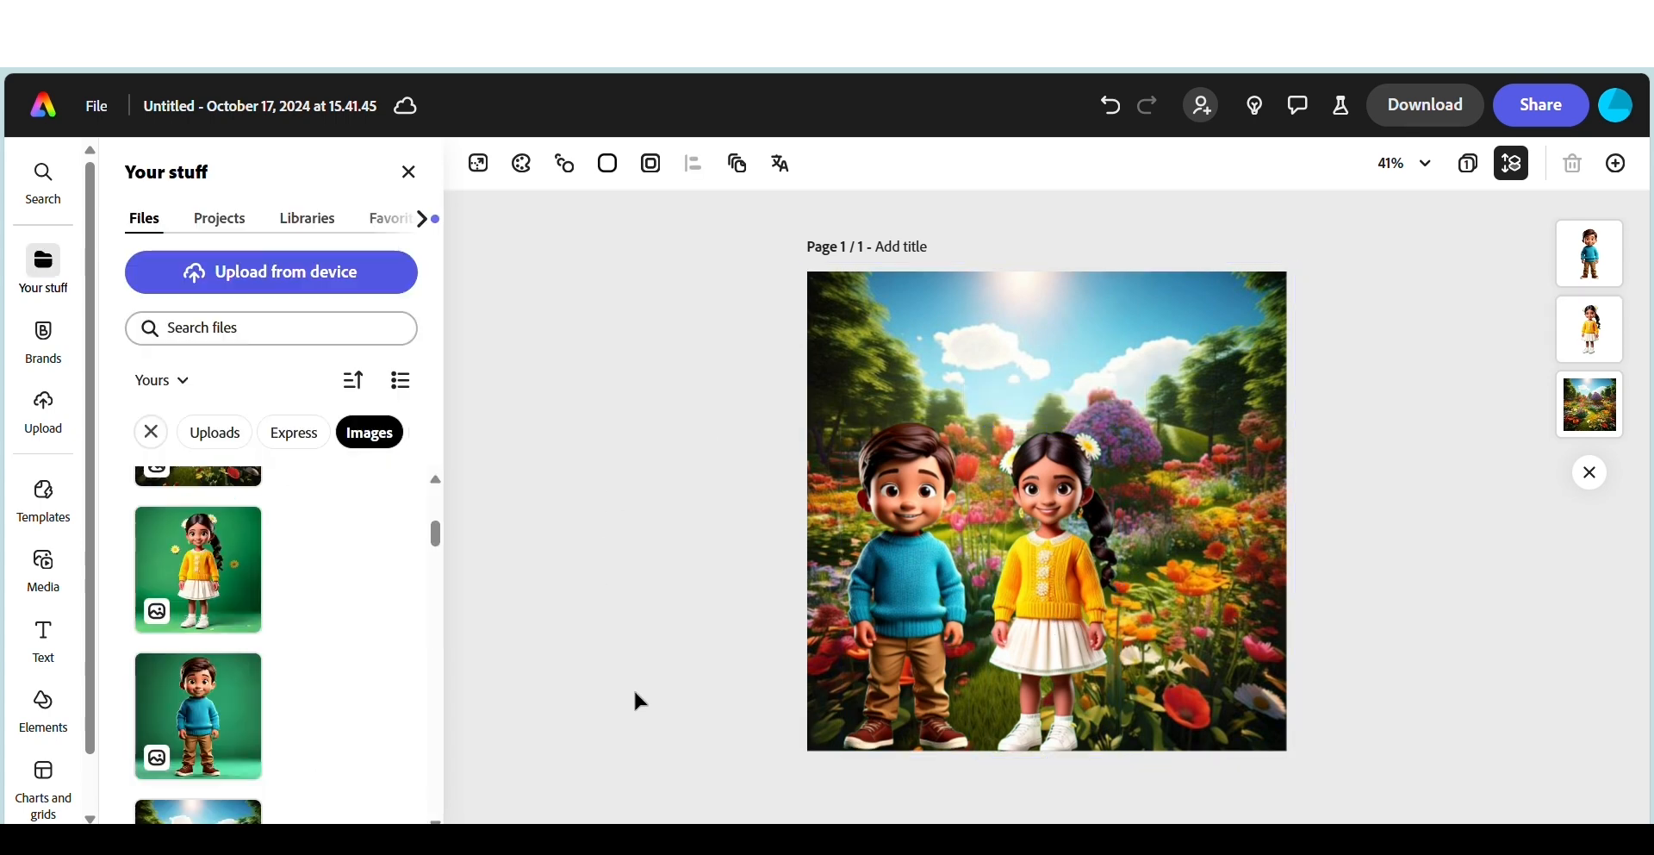
# - Add a new text box to the page reading "Friendship is Forever"
pyautogui.click(44, 635)
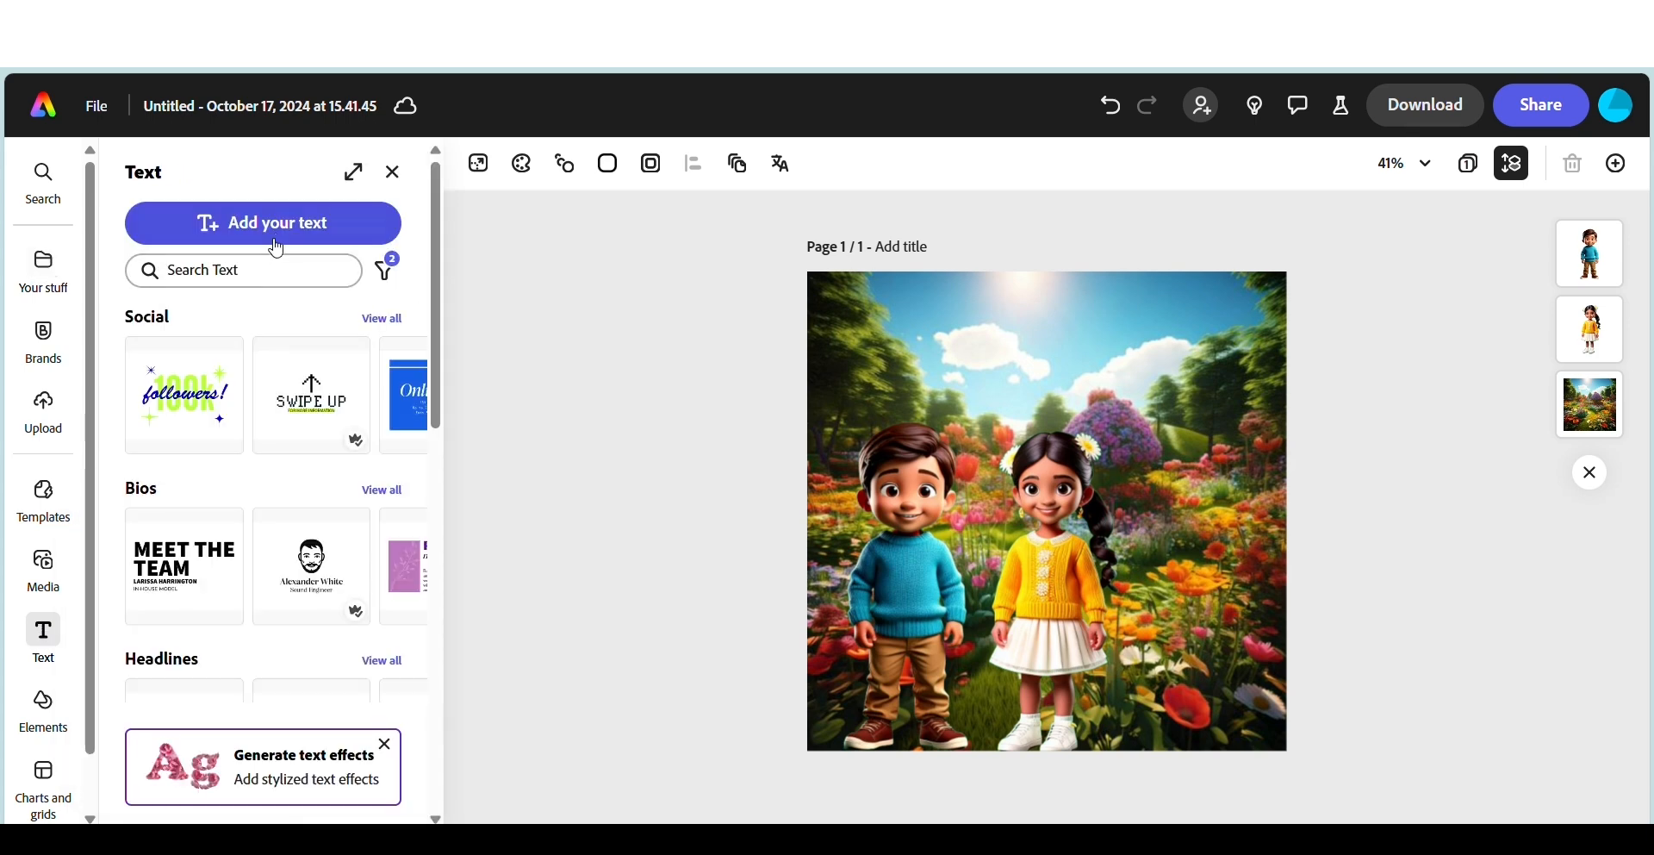
pyautogui.click(284, 227)
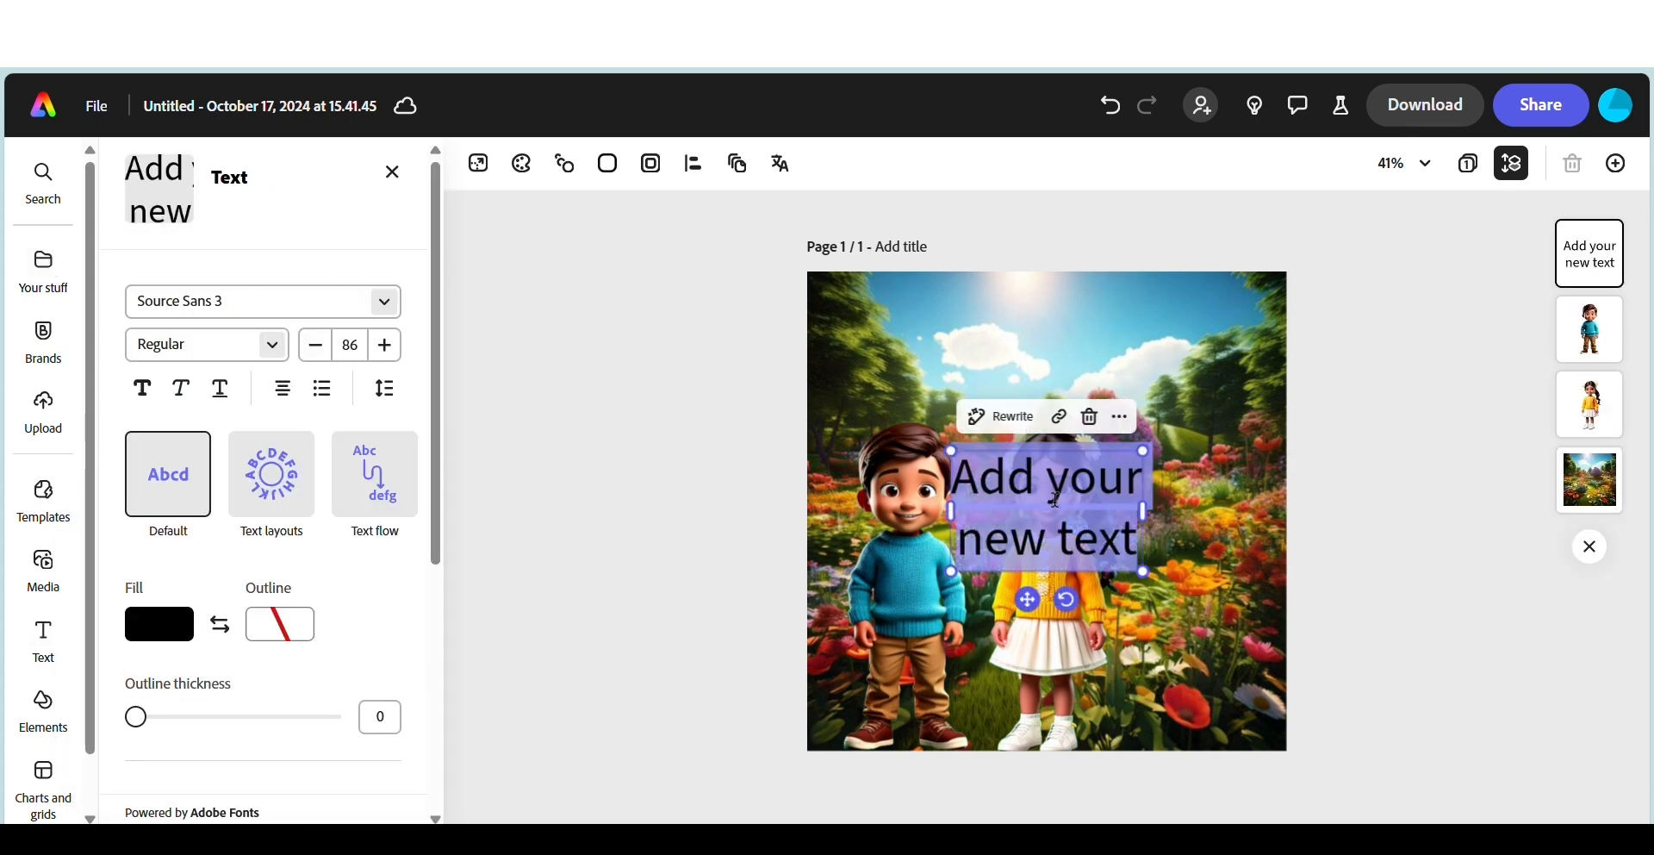
pyautogui.write('F')
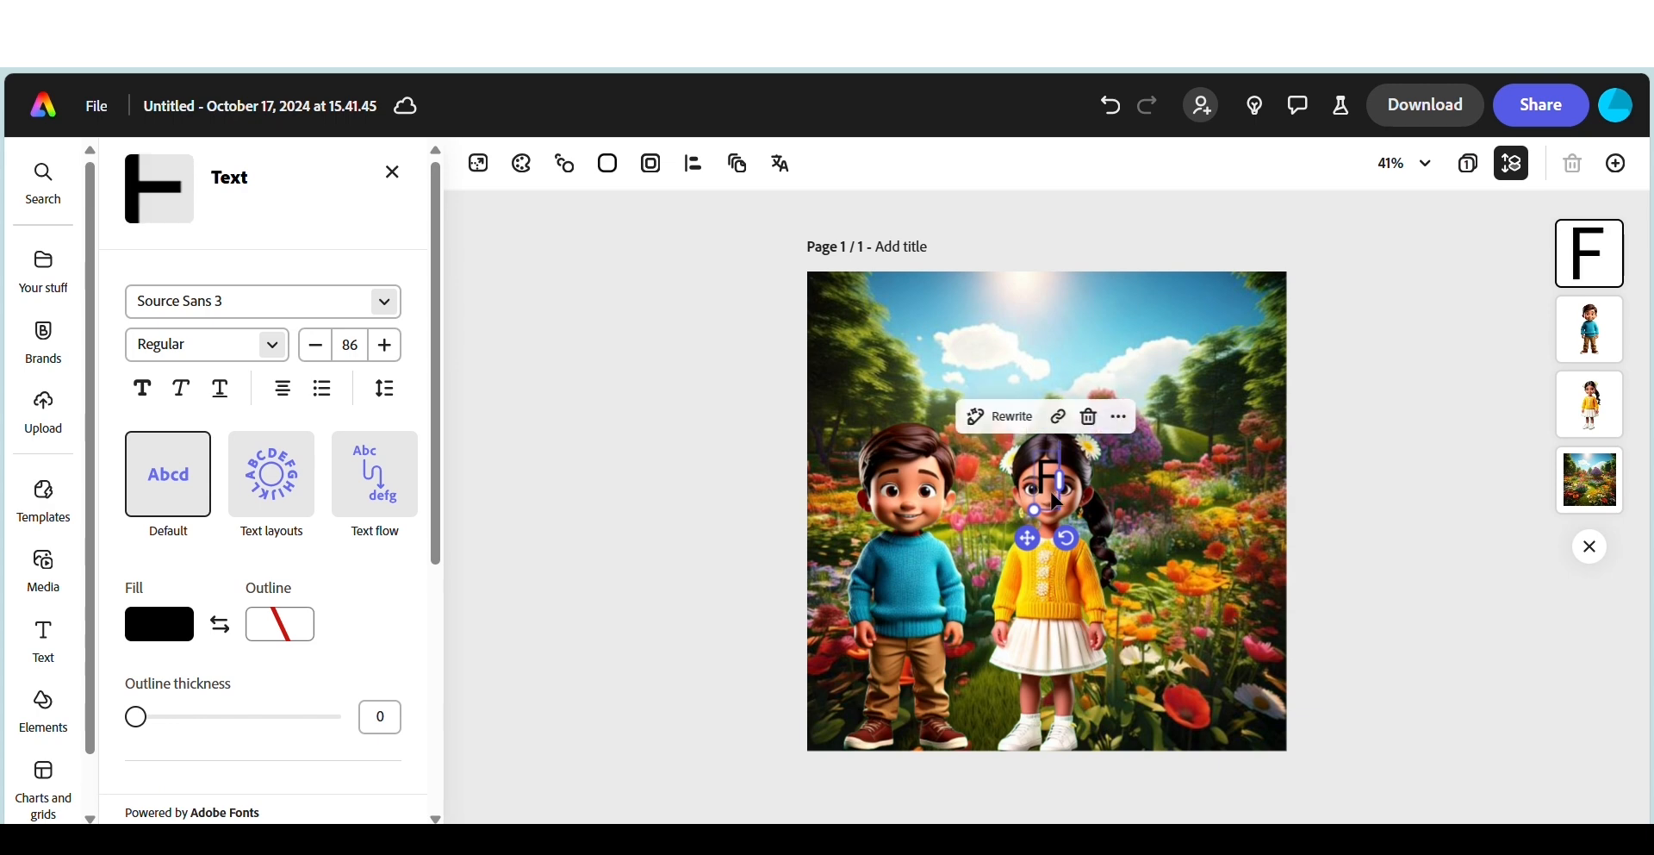
pyautogui.write('rie')
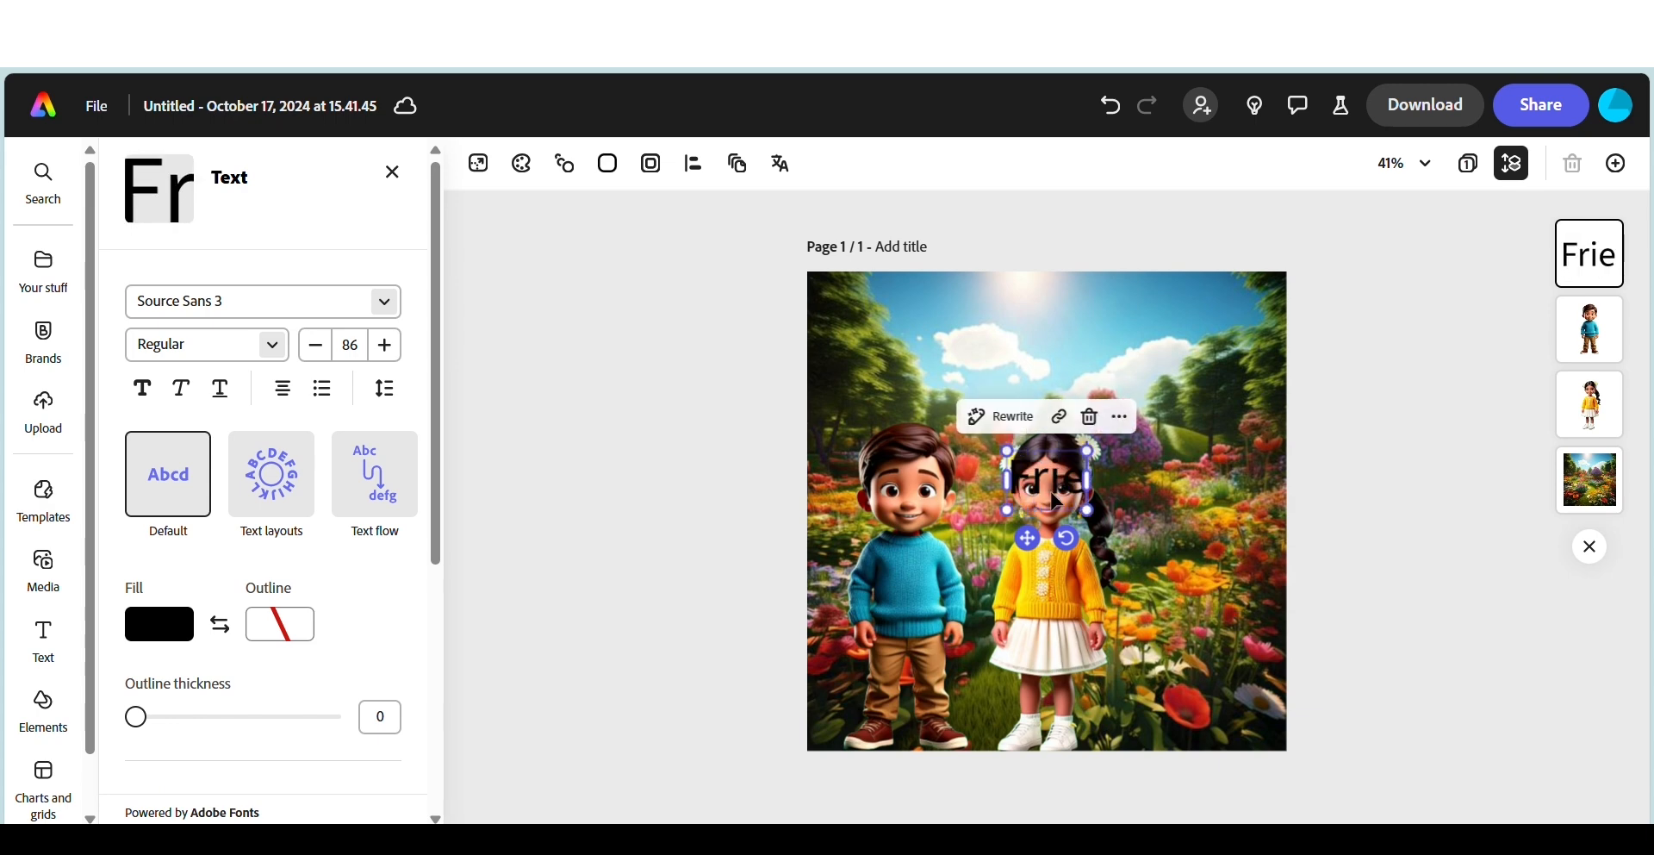
pyautogui.write('ndship')
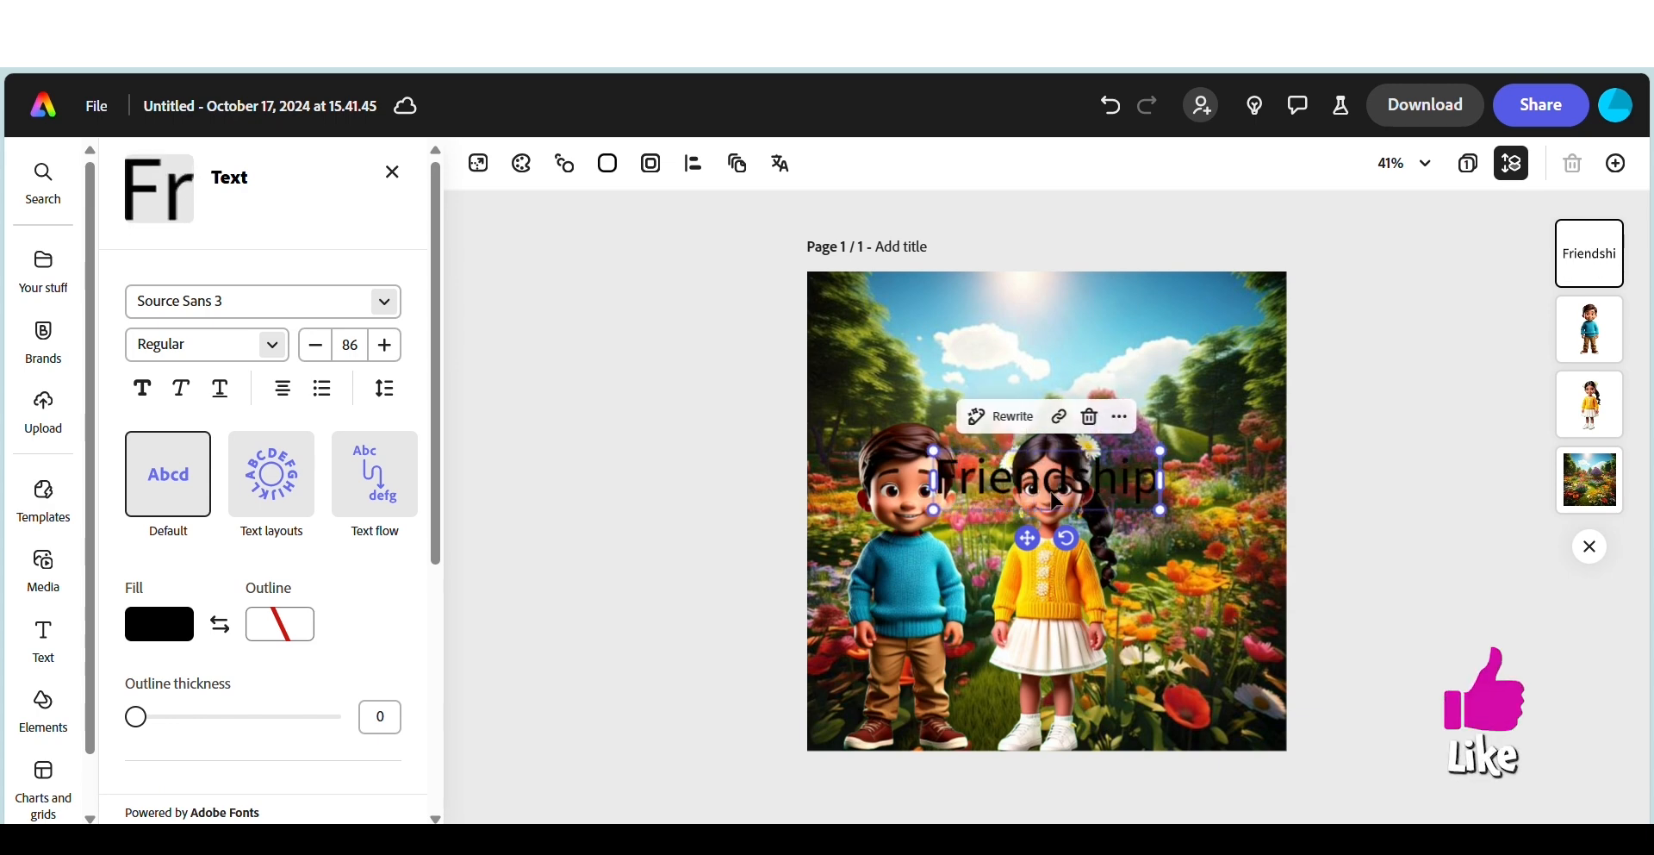
pyautogui.write(' is')
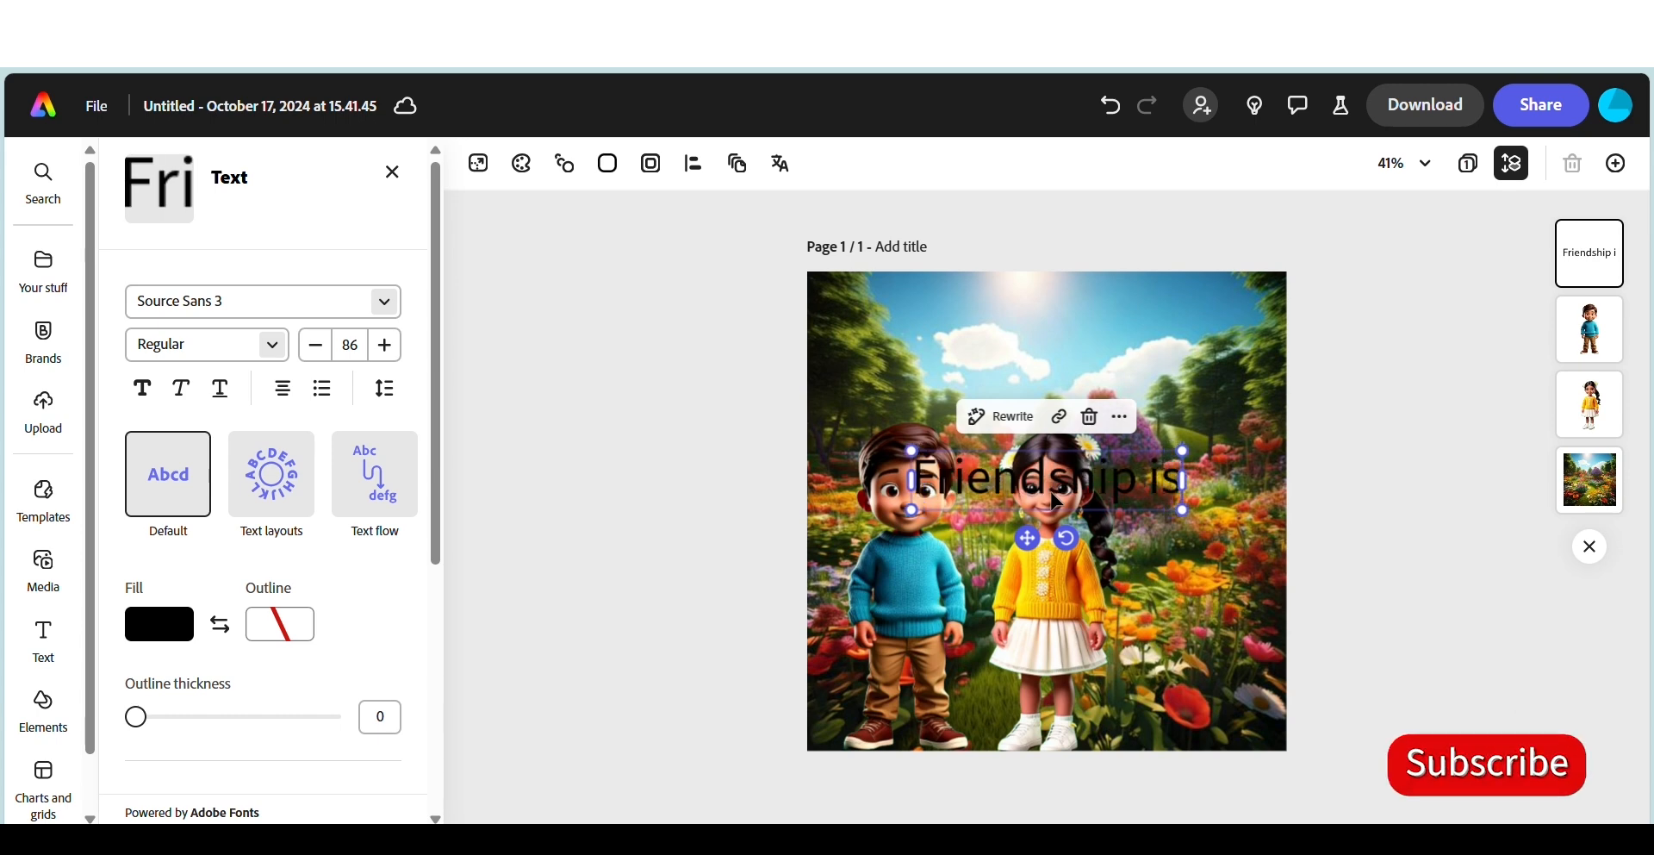
pyautogui.write(' Fore')
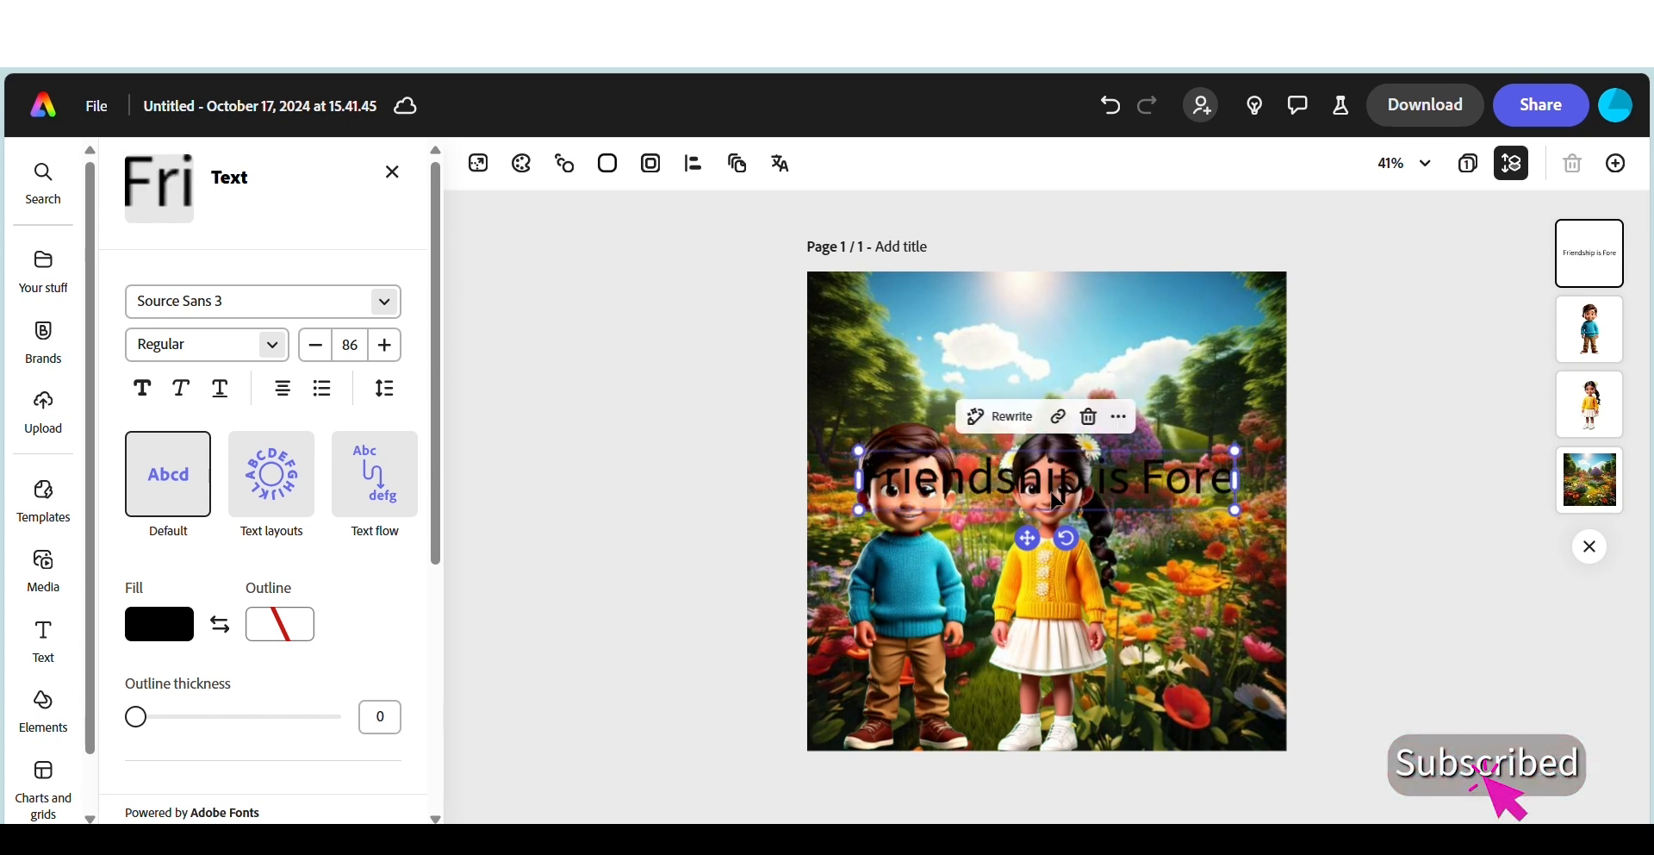
pyautogui.write('ver')
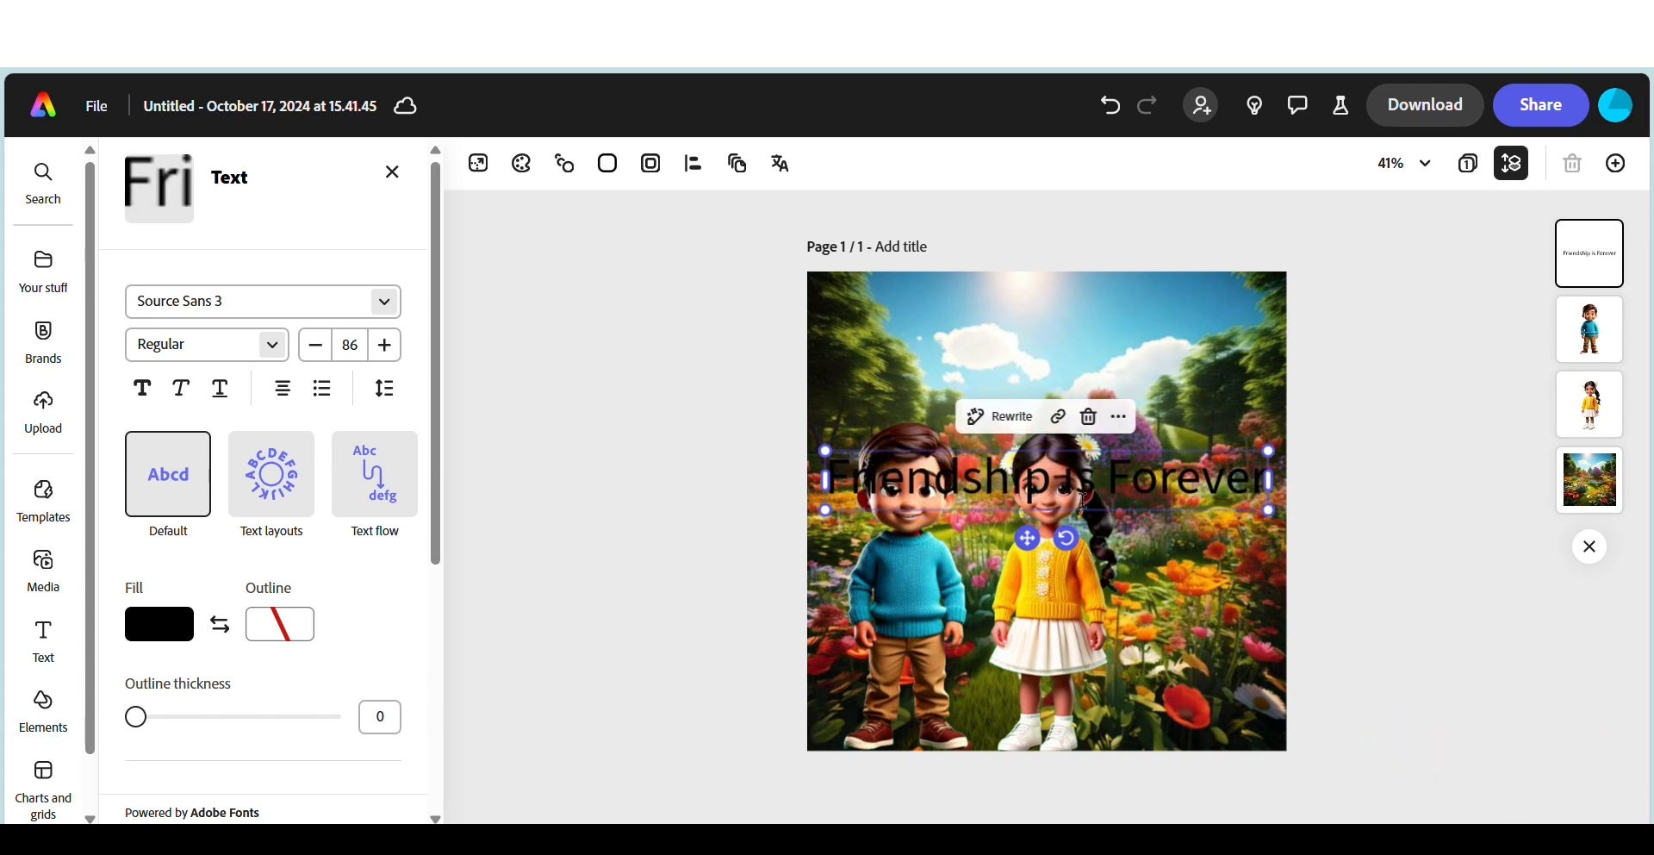
# - Break the "Friendship is Forever" text into three lines: "Friendship", "is" and "Forever"
pyautogui.click(1069, 488)
pyautogui.press('Return')
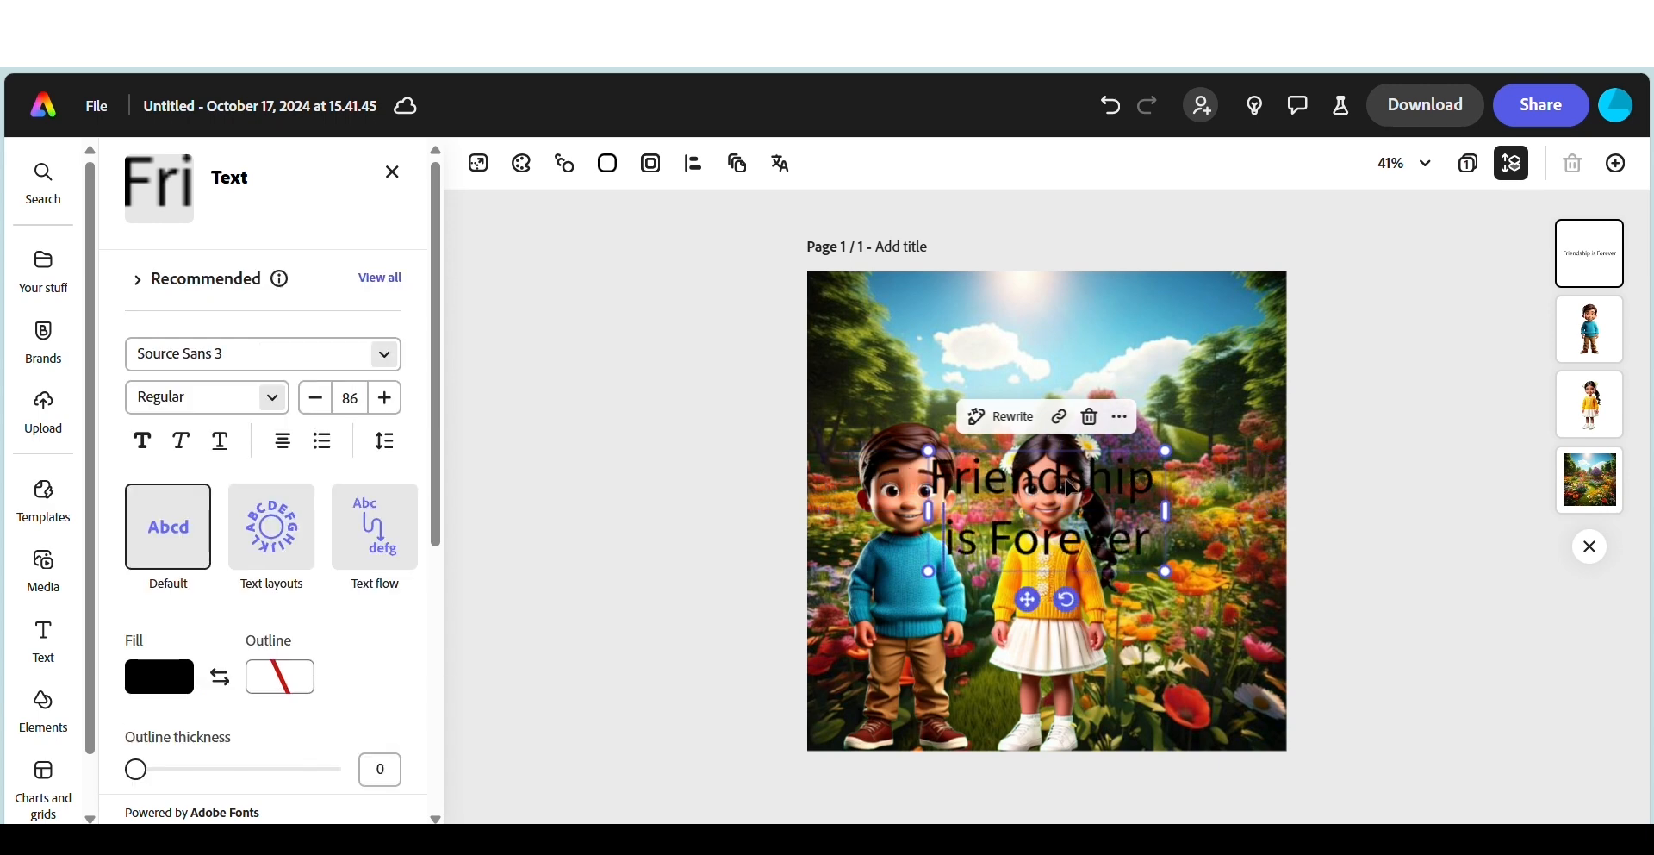
pyautogui.click(1000, 541)
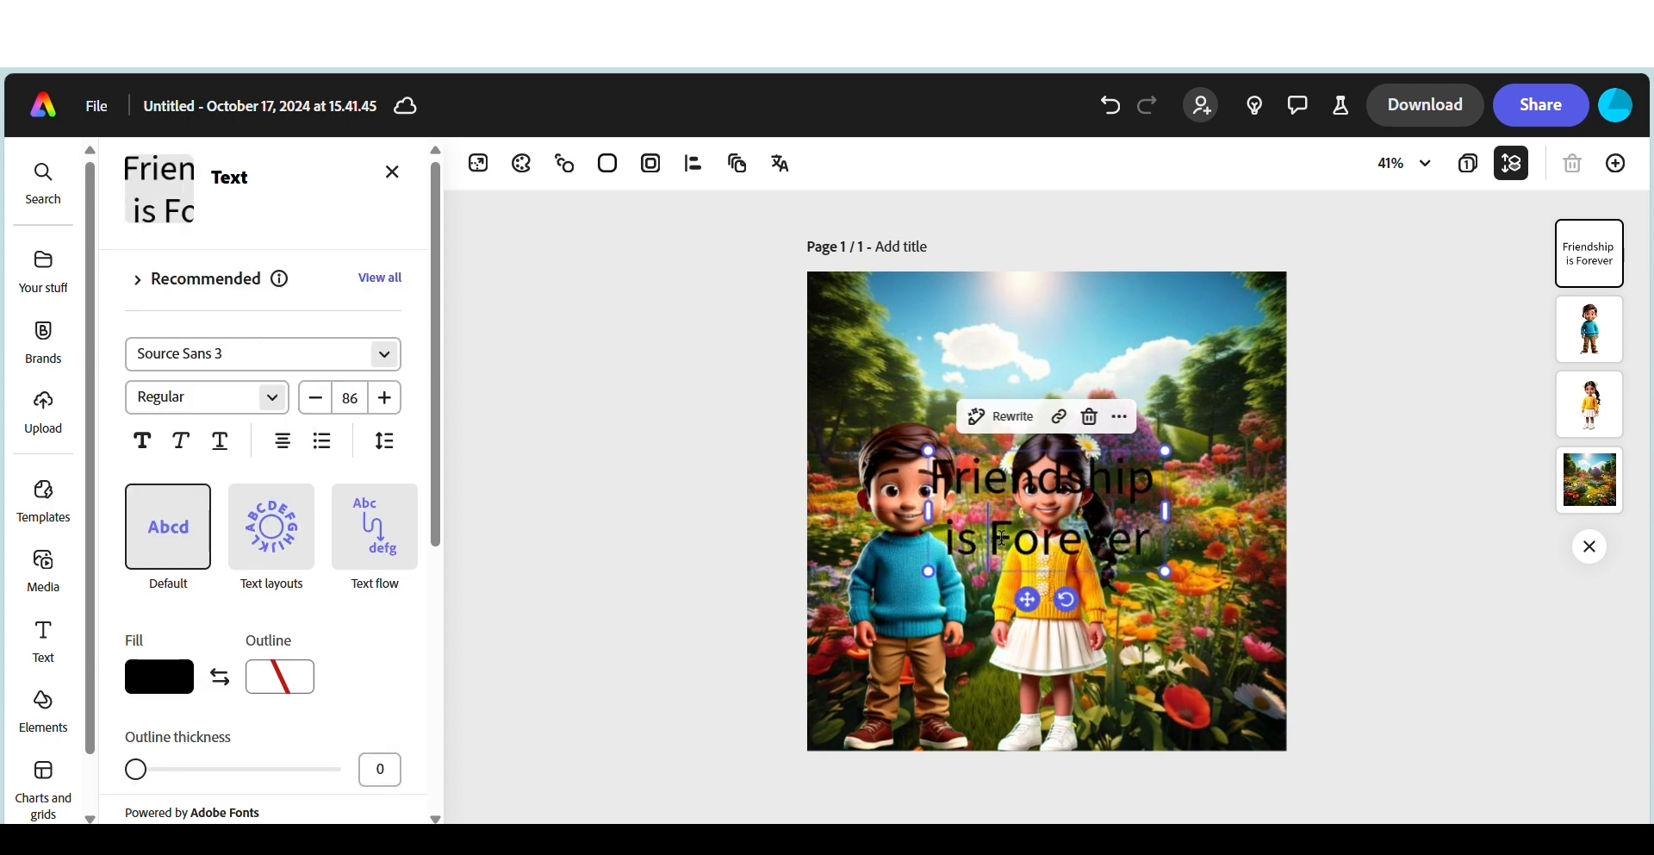
pyautogui.press('Return')
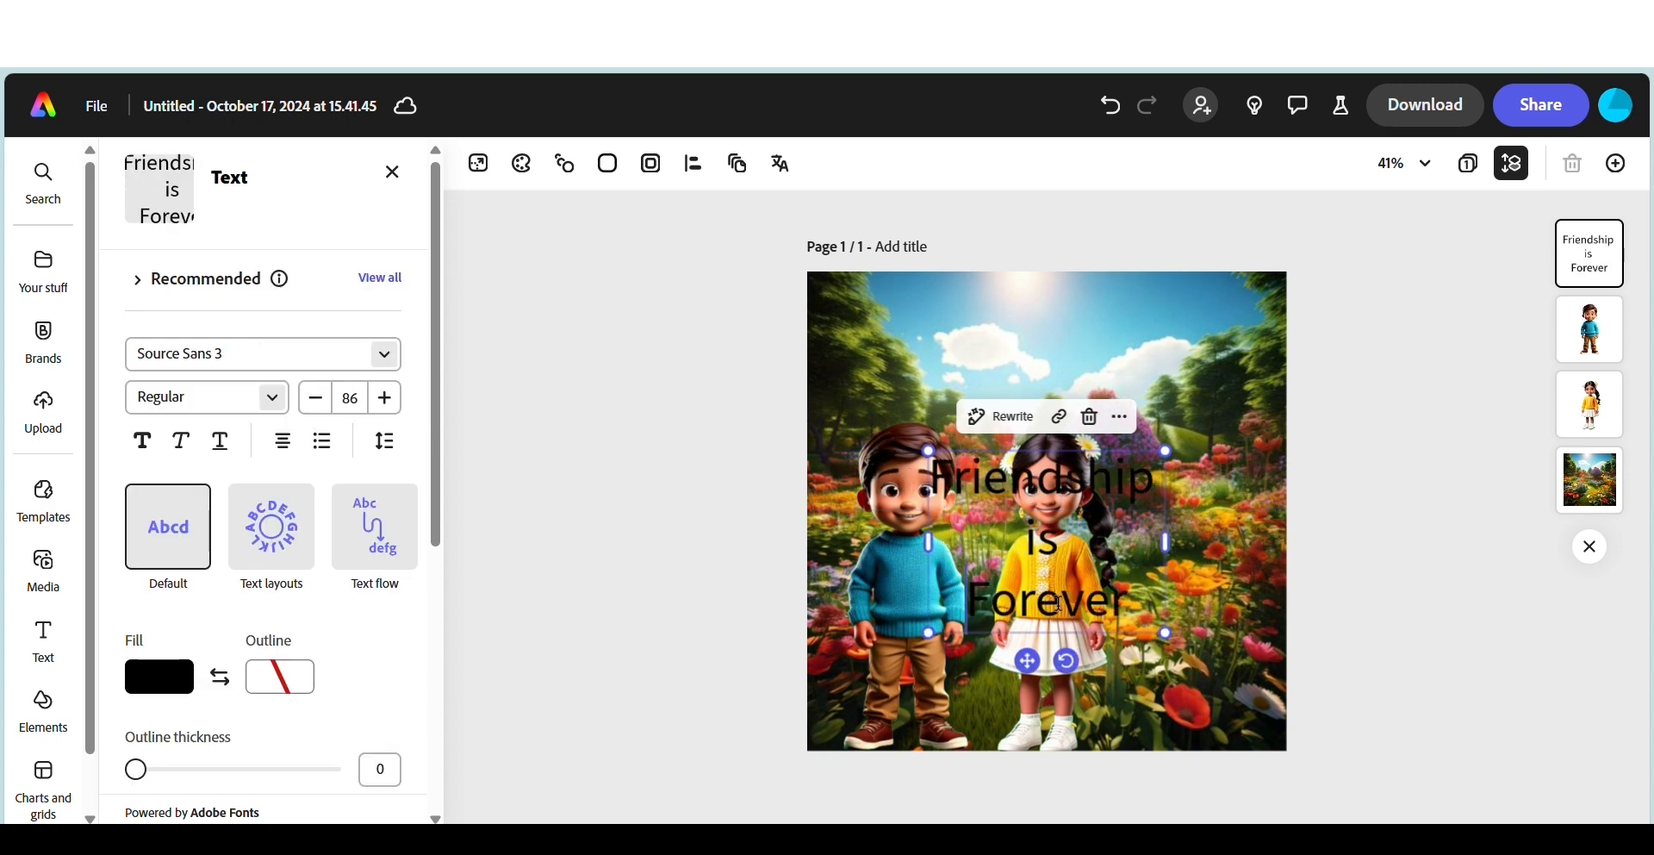
# - Move the three-line text to the page's upper-right corner and set its line spacing to 0.96
pyautogui.moveTo(1029, 664); pyautogui.dragTo(1150, 502)
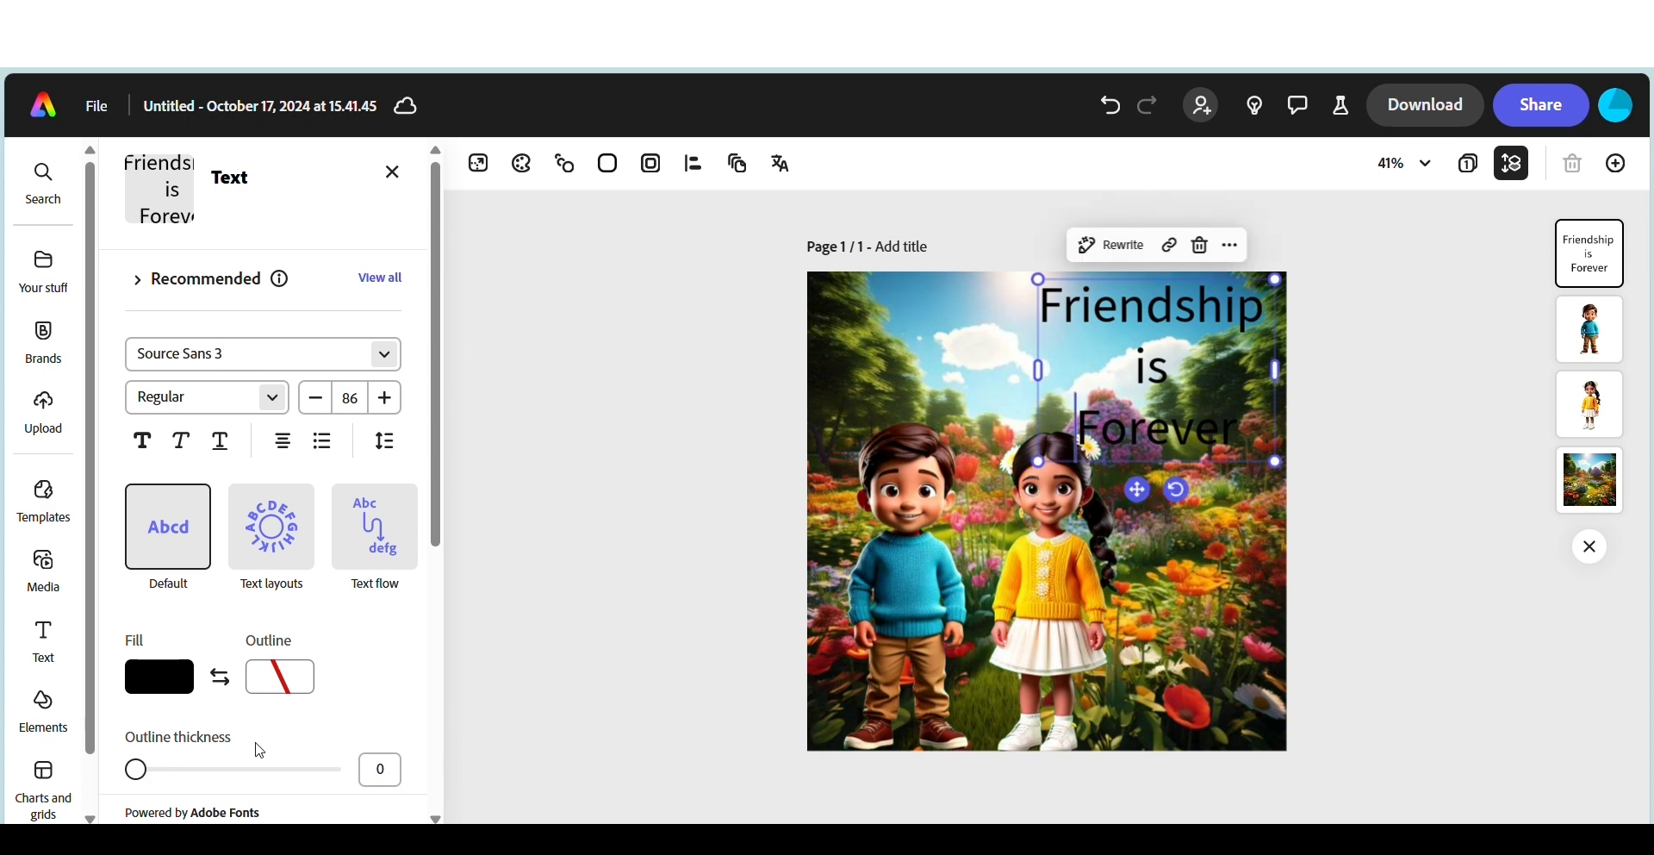
pyautogui.click(387, 443)
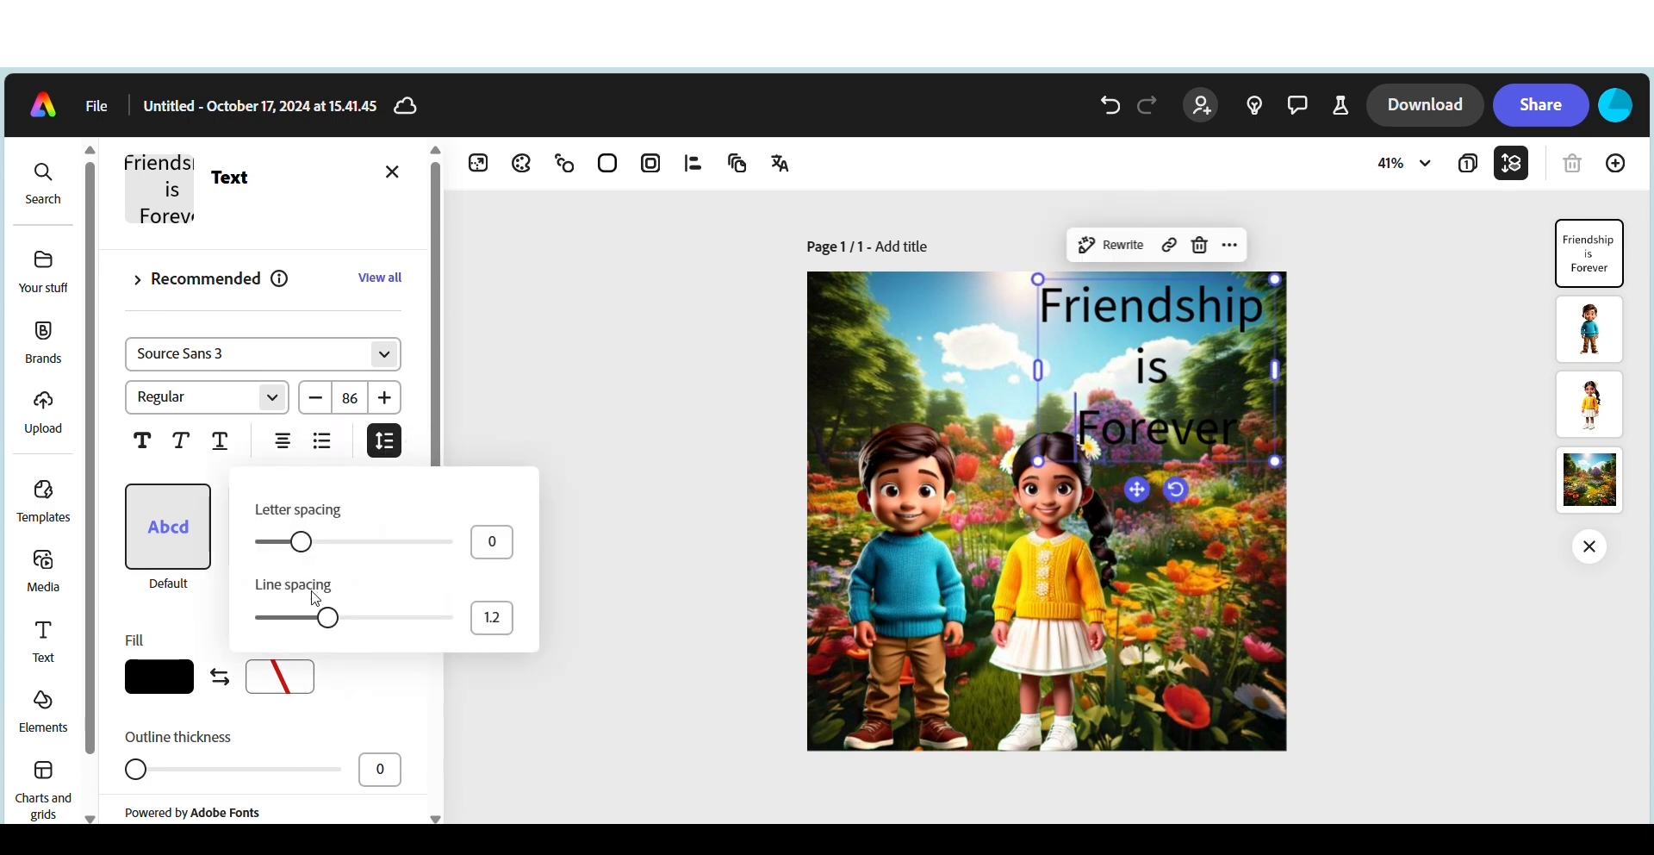
pyautogui.moveTo(336, 621)
pyautogui.mouseDown()
pyautogui.moveTo(292, 622)
pyautogui.moveTo(306, 620)
pyautogui.mouseUp()
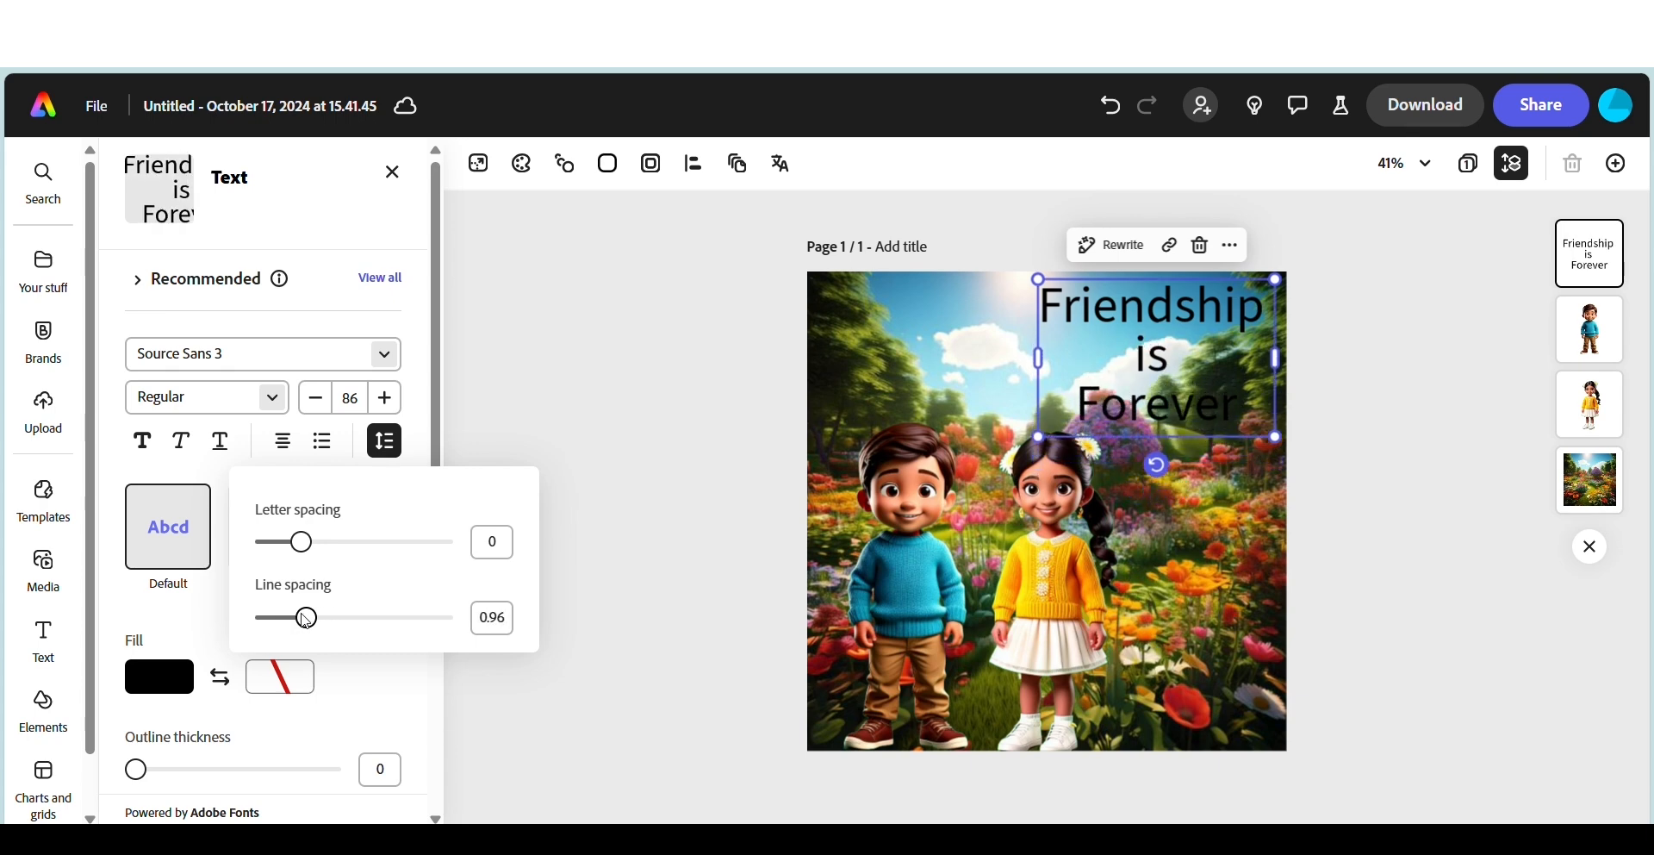
# - Set the line spacing of the "Forever" line to 0.79
pyautogui.click(1078, 411)
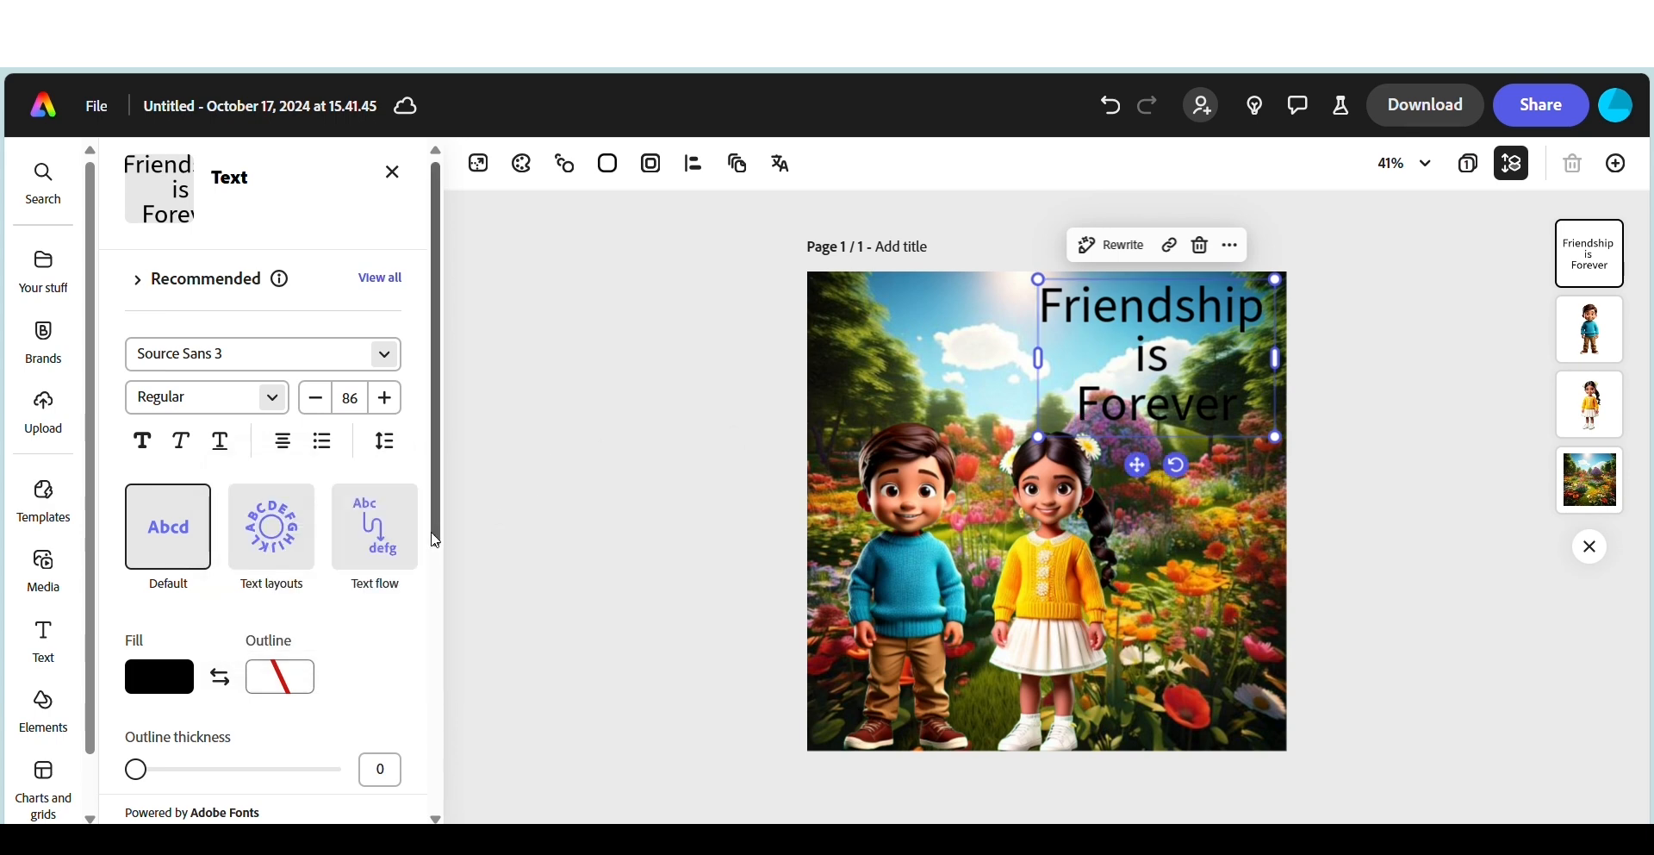
pyautogui.click(394, 456)
pyautogui.moveTo(311, 617); pyautogui.dragTo(289, 621)
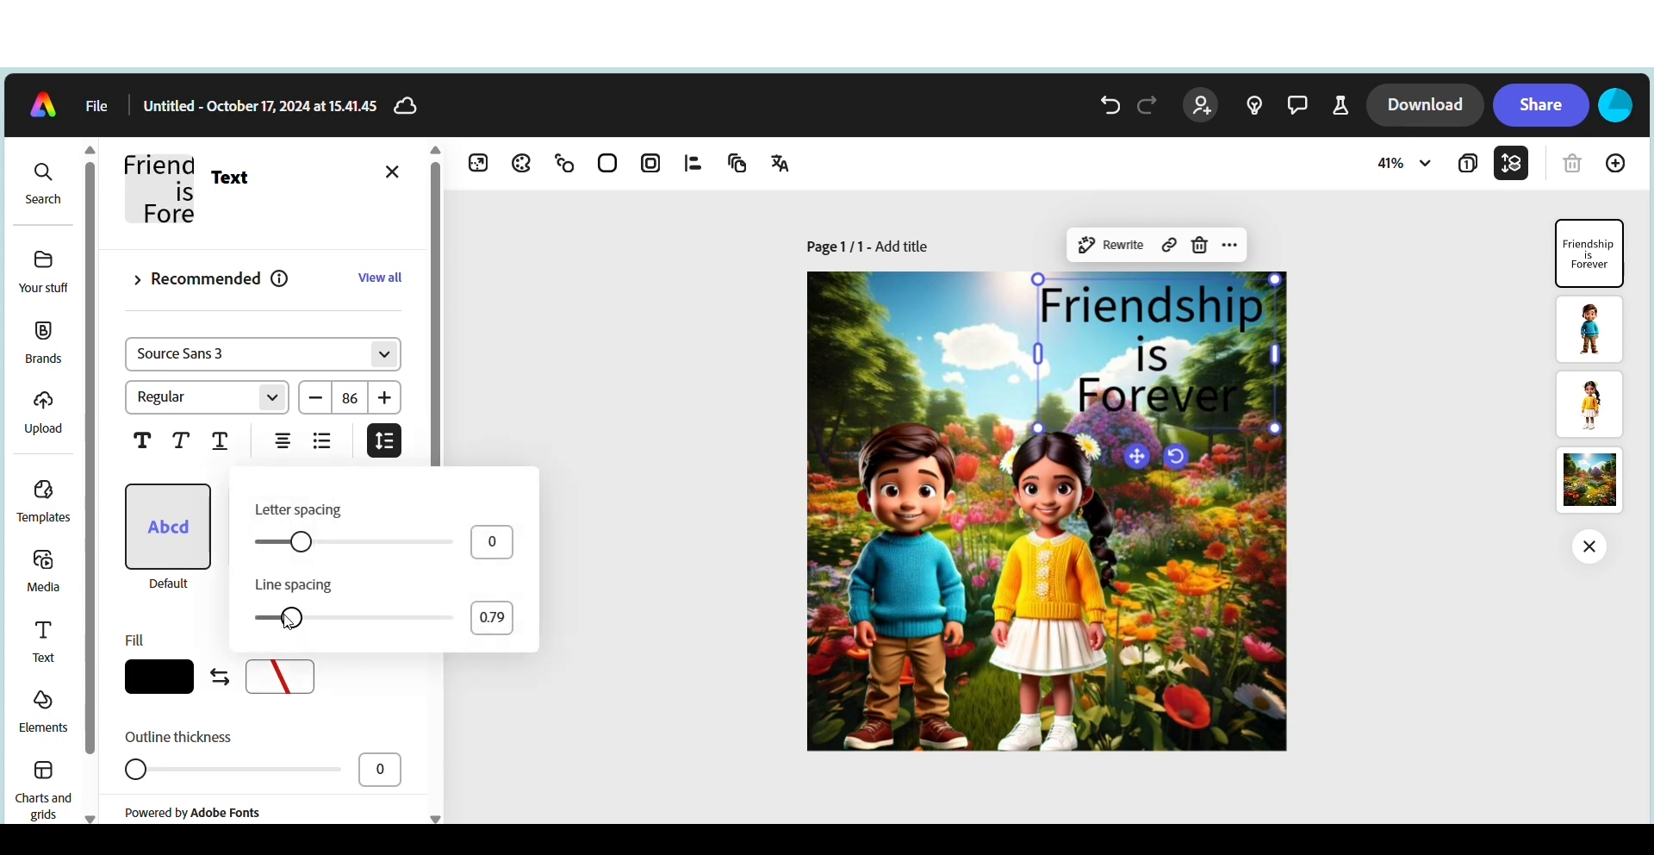
# - Set the word "Friendship" in the Above the Beyond Script font and move the whole text slightly down inside the page
pyautogui.click(1086, 312)
pyautogui.moveTo(1049, 312); pyautogui.dragTo(1280, 318)
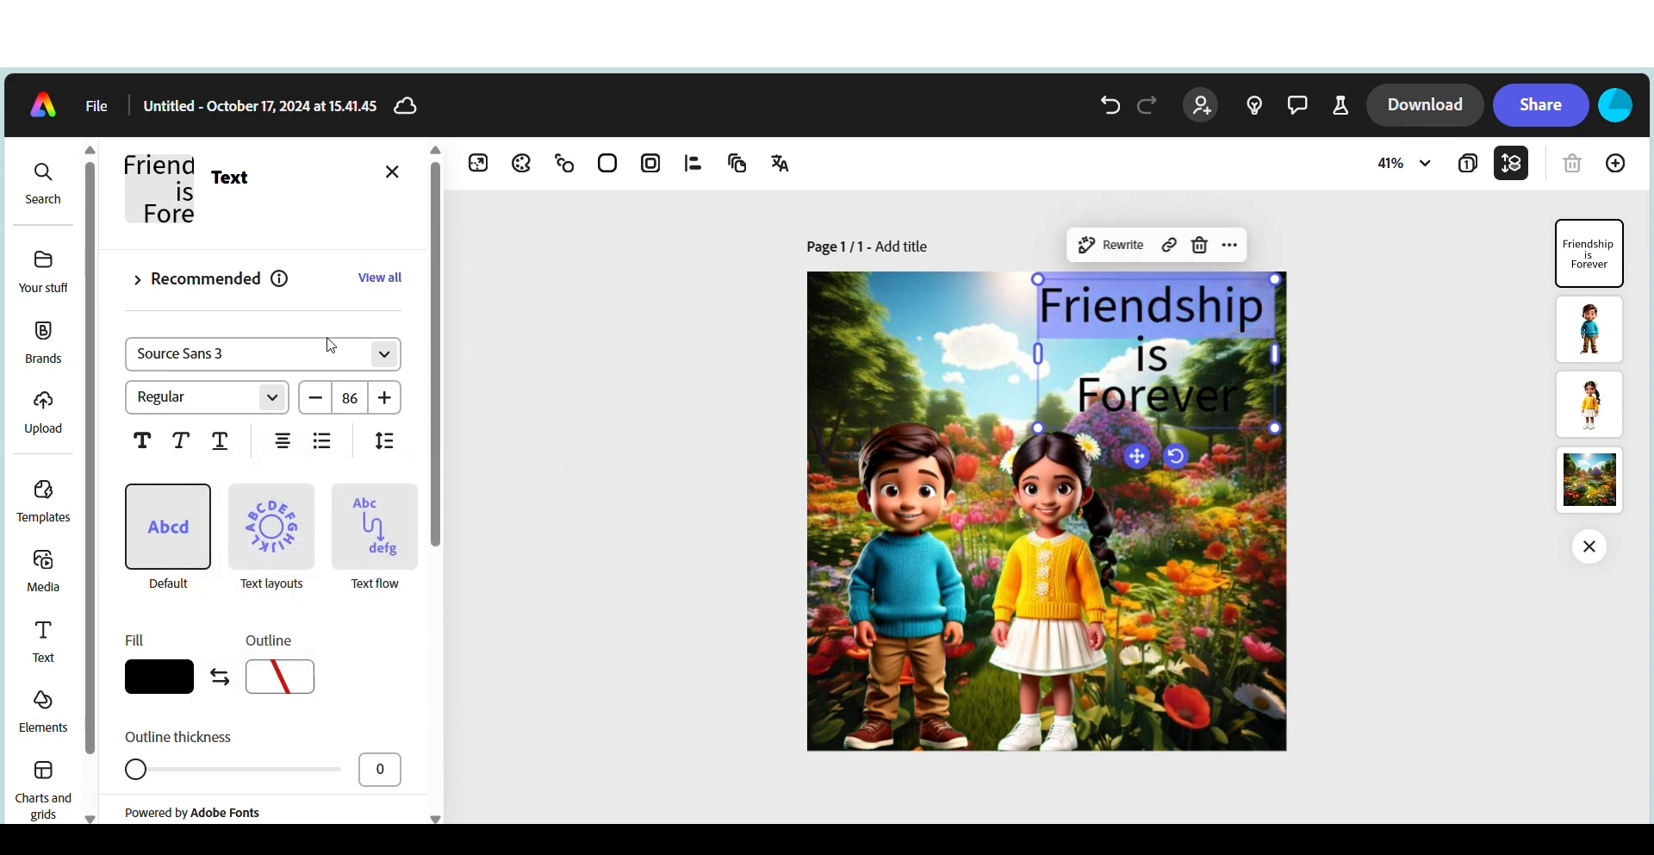
pyautogui.click(386, 357)
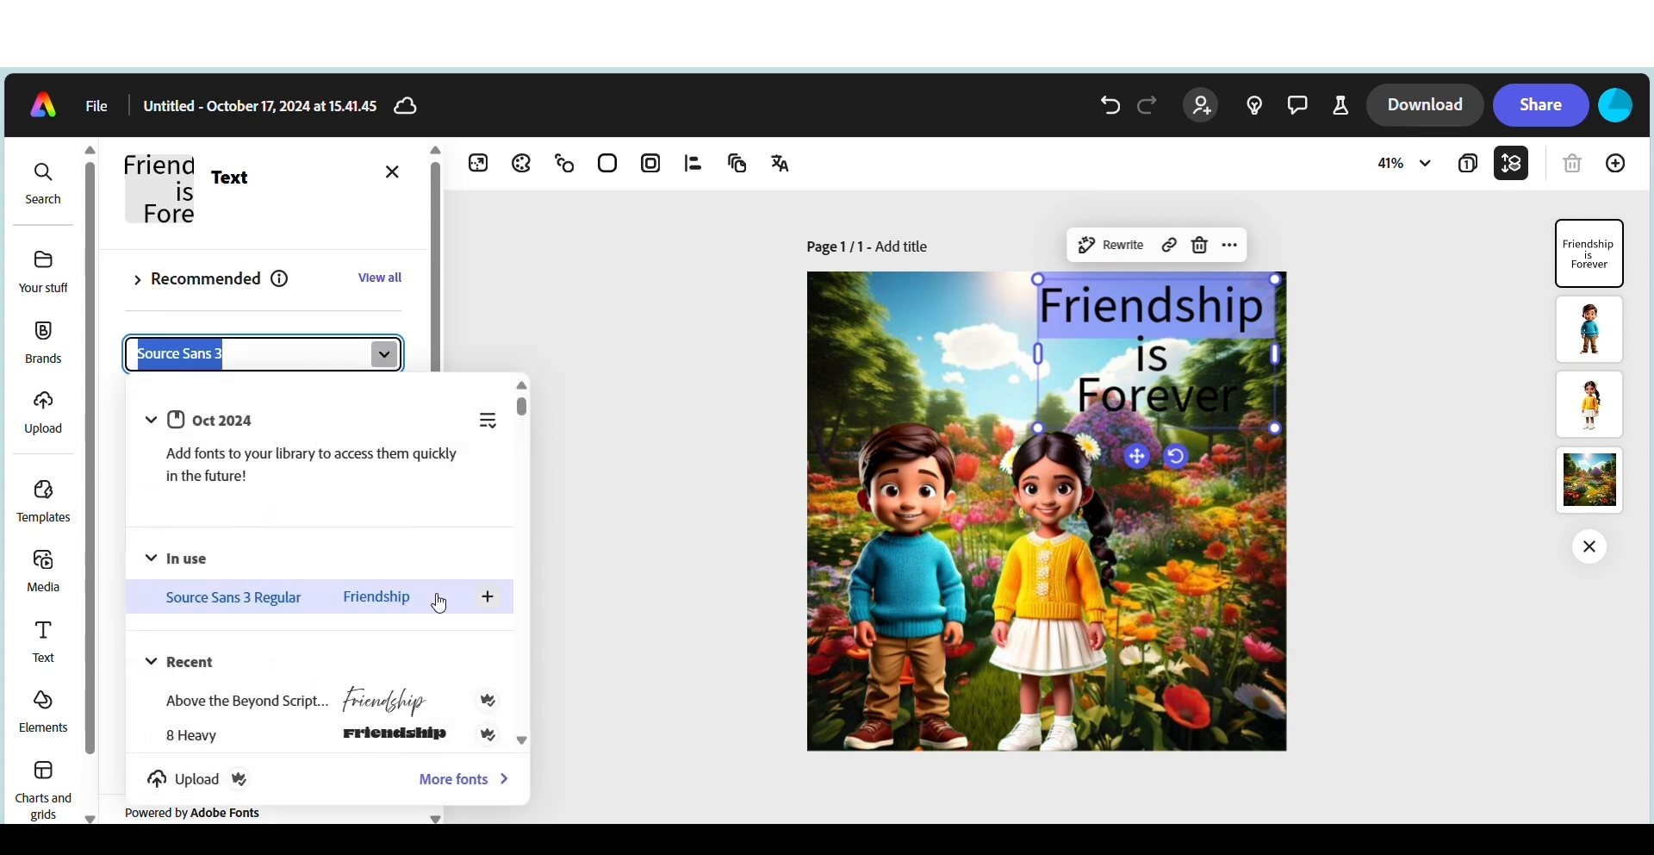
pyautogui.scroll(-4, 440, 603)
pyautogui.scroll(-5, 445, 599)
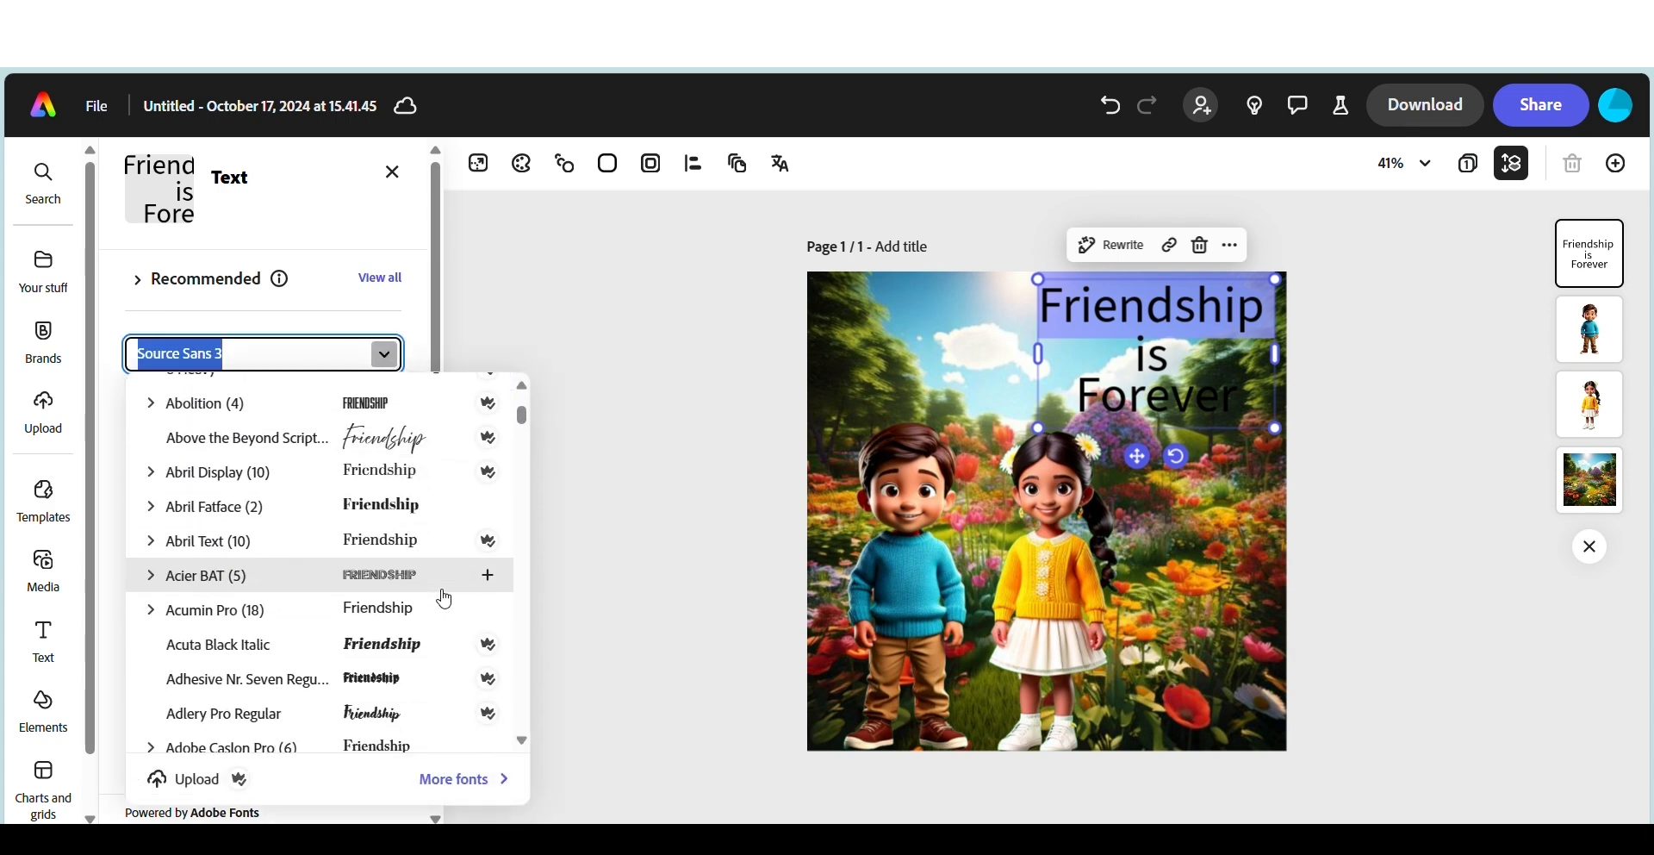
pyautogui.moveTo(524, 418); pyautogui.dragTo(526, 406)
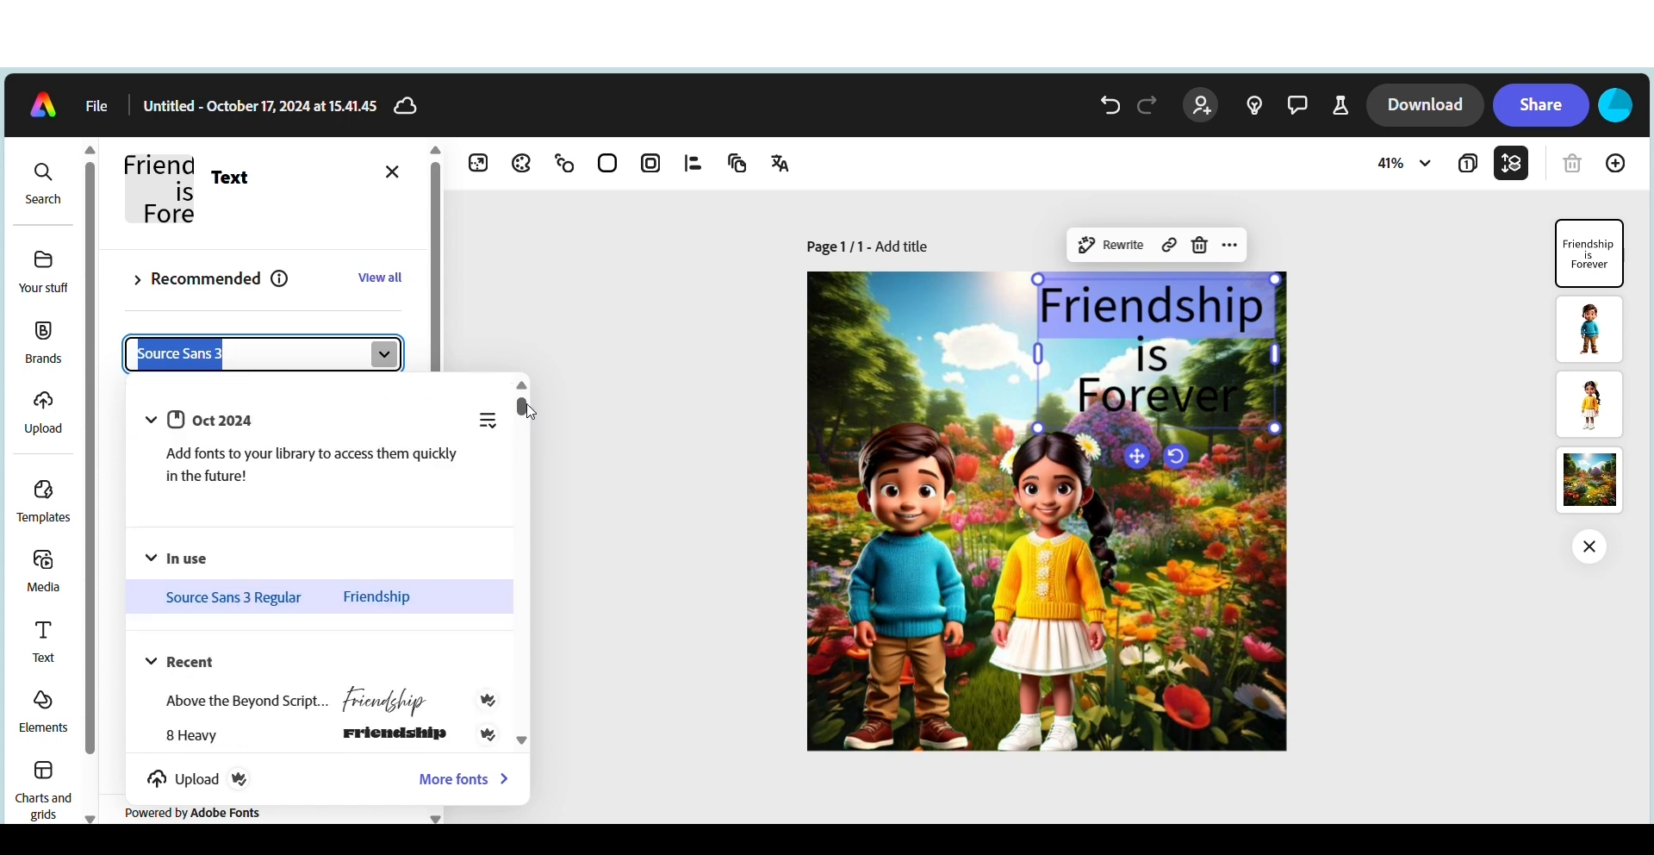
pyautogui.click(408, 698)
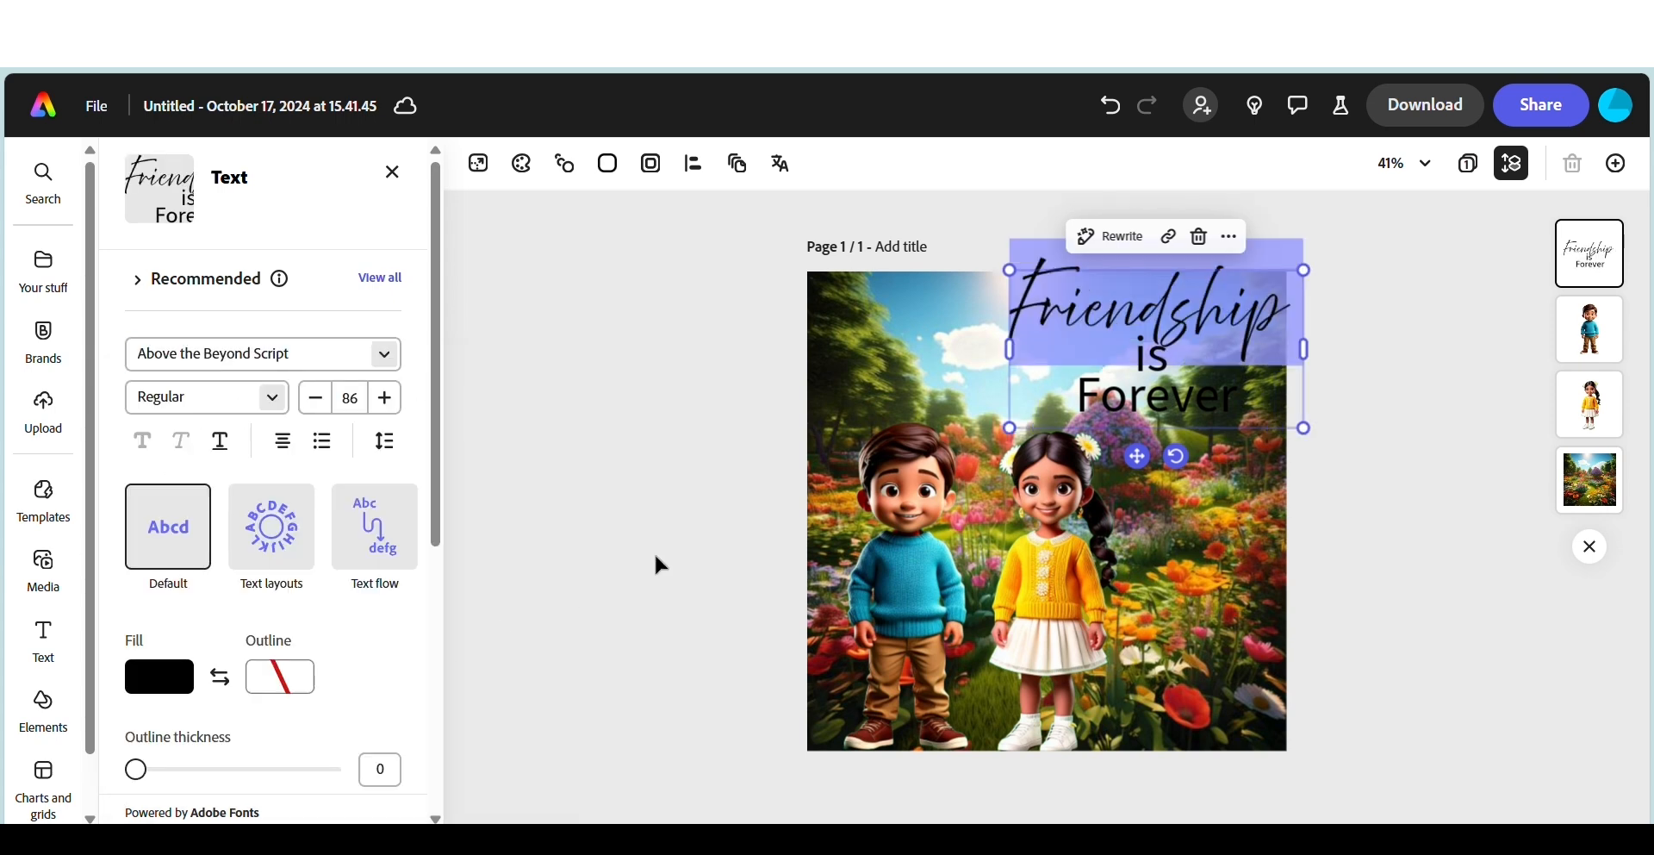
pyautogui.moveTo(1145, 462); pyautogui.dragTo(1143, 485)
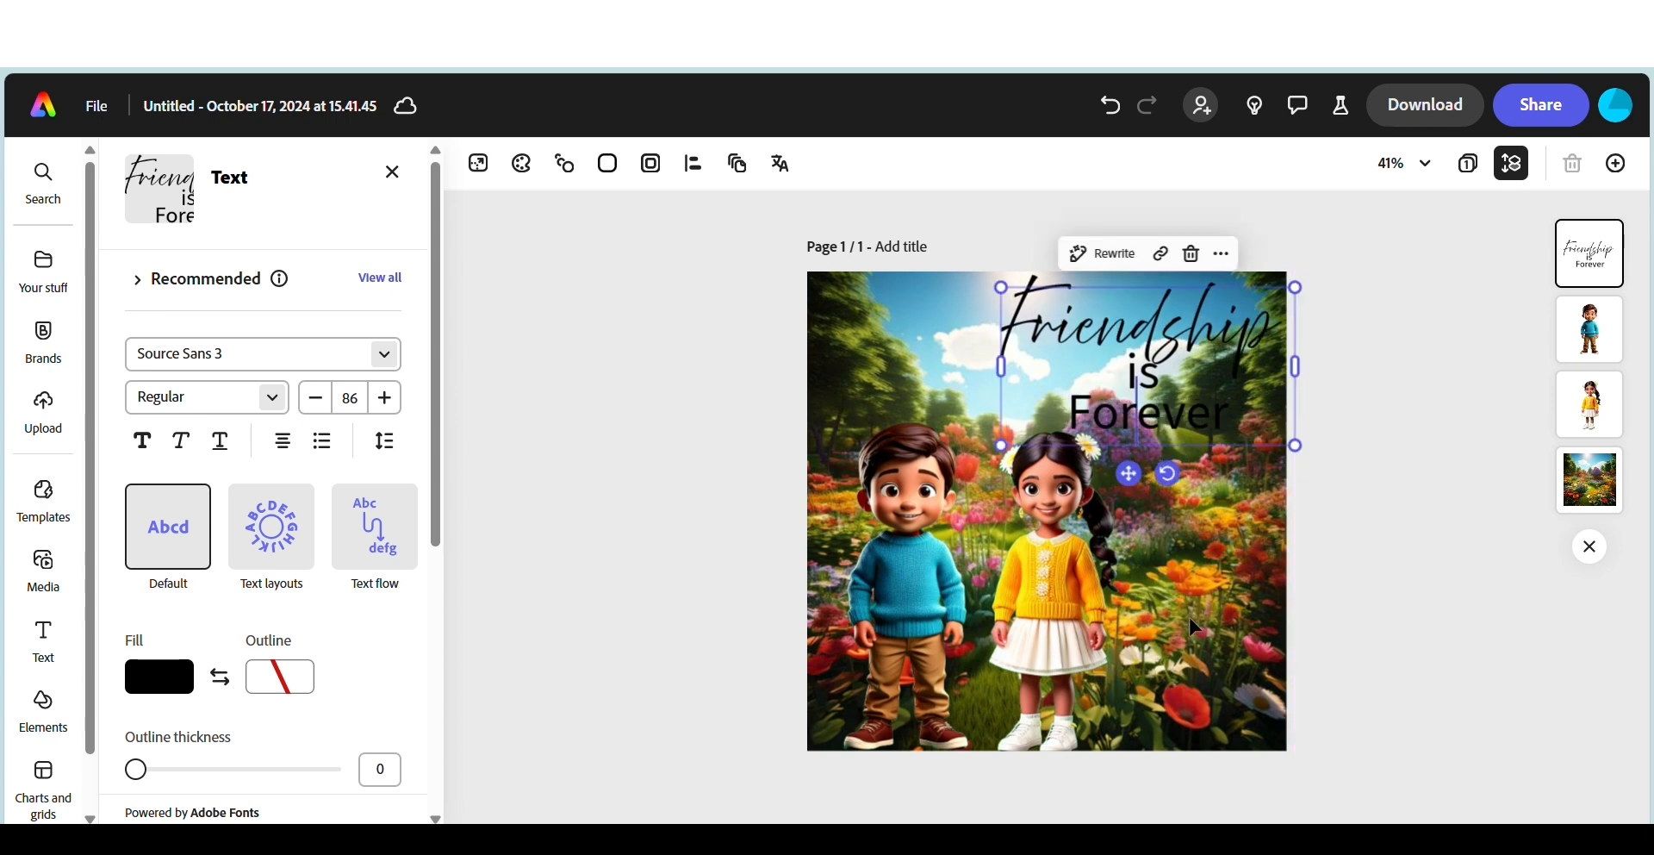
# - Fill the word "Friendship" with the custom pink #FF08C6
pyautogui.click(1275, 331)
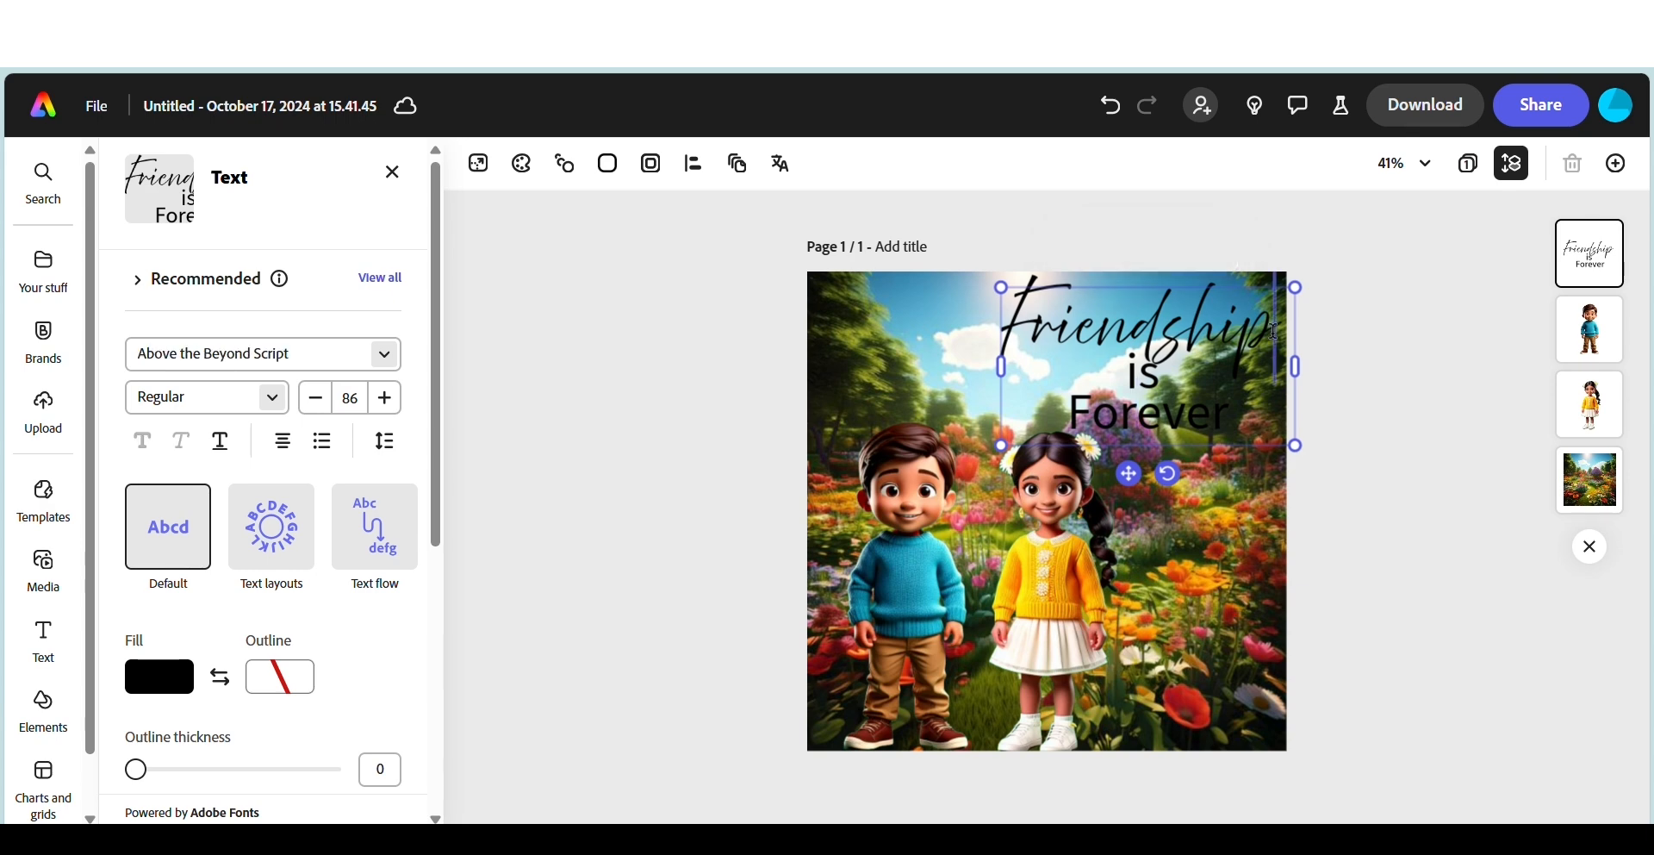
pyautogui.moveTo(1274, 331); pyautogui.dragTo(1014, 336)
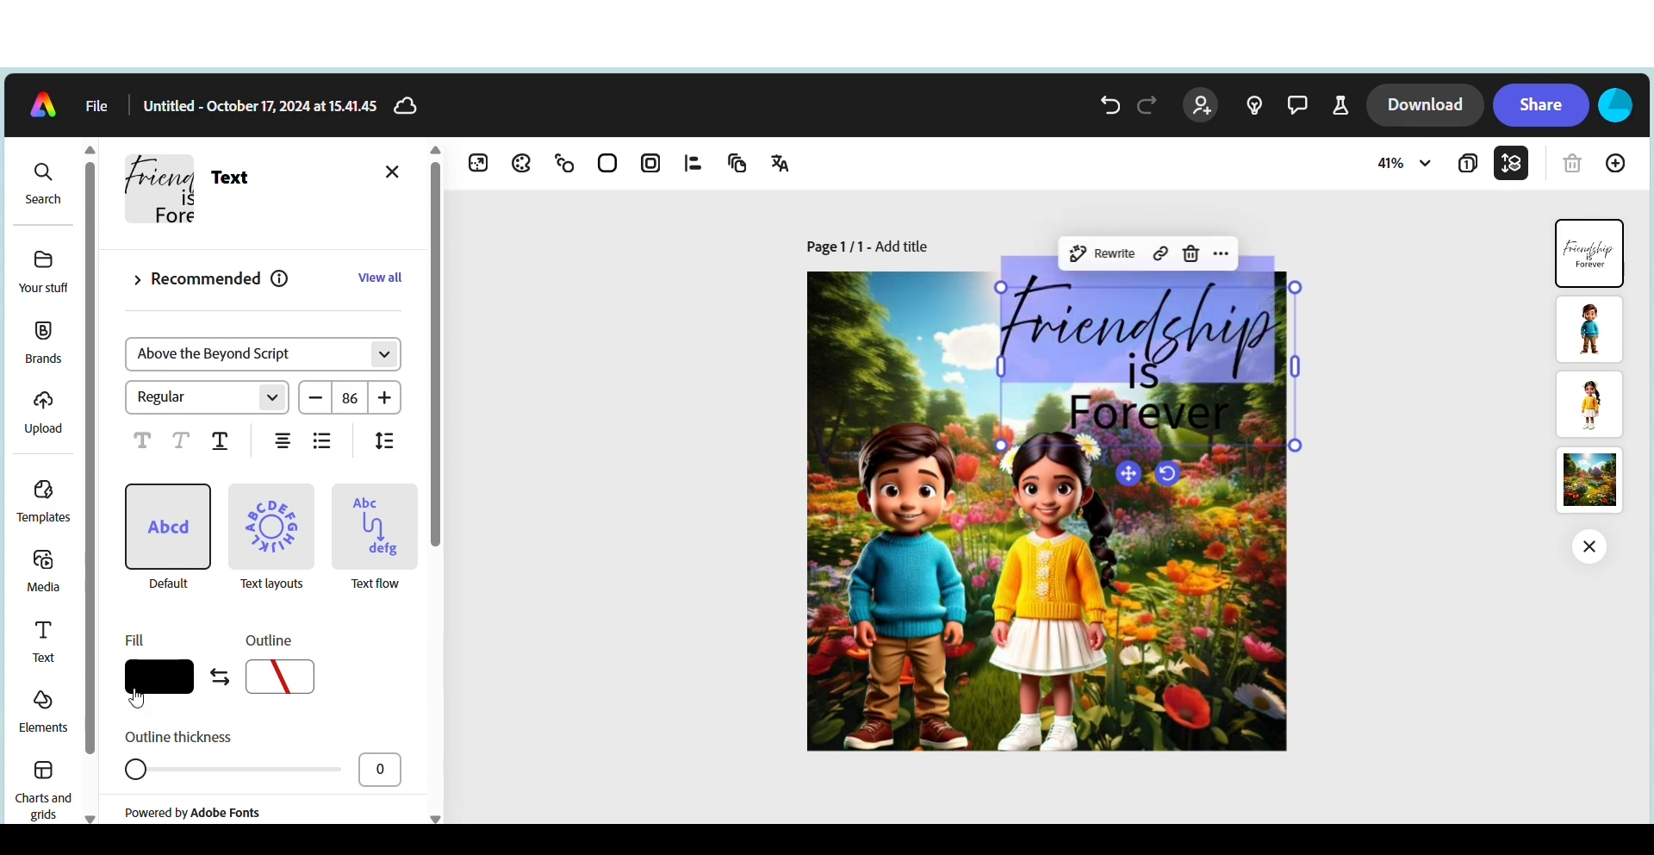
pyautogui.click(147, 682)
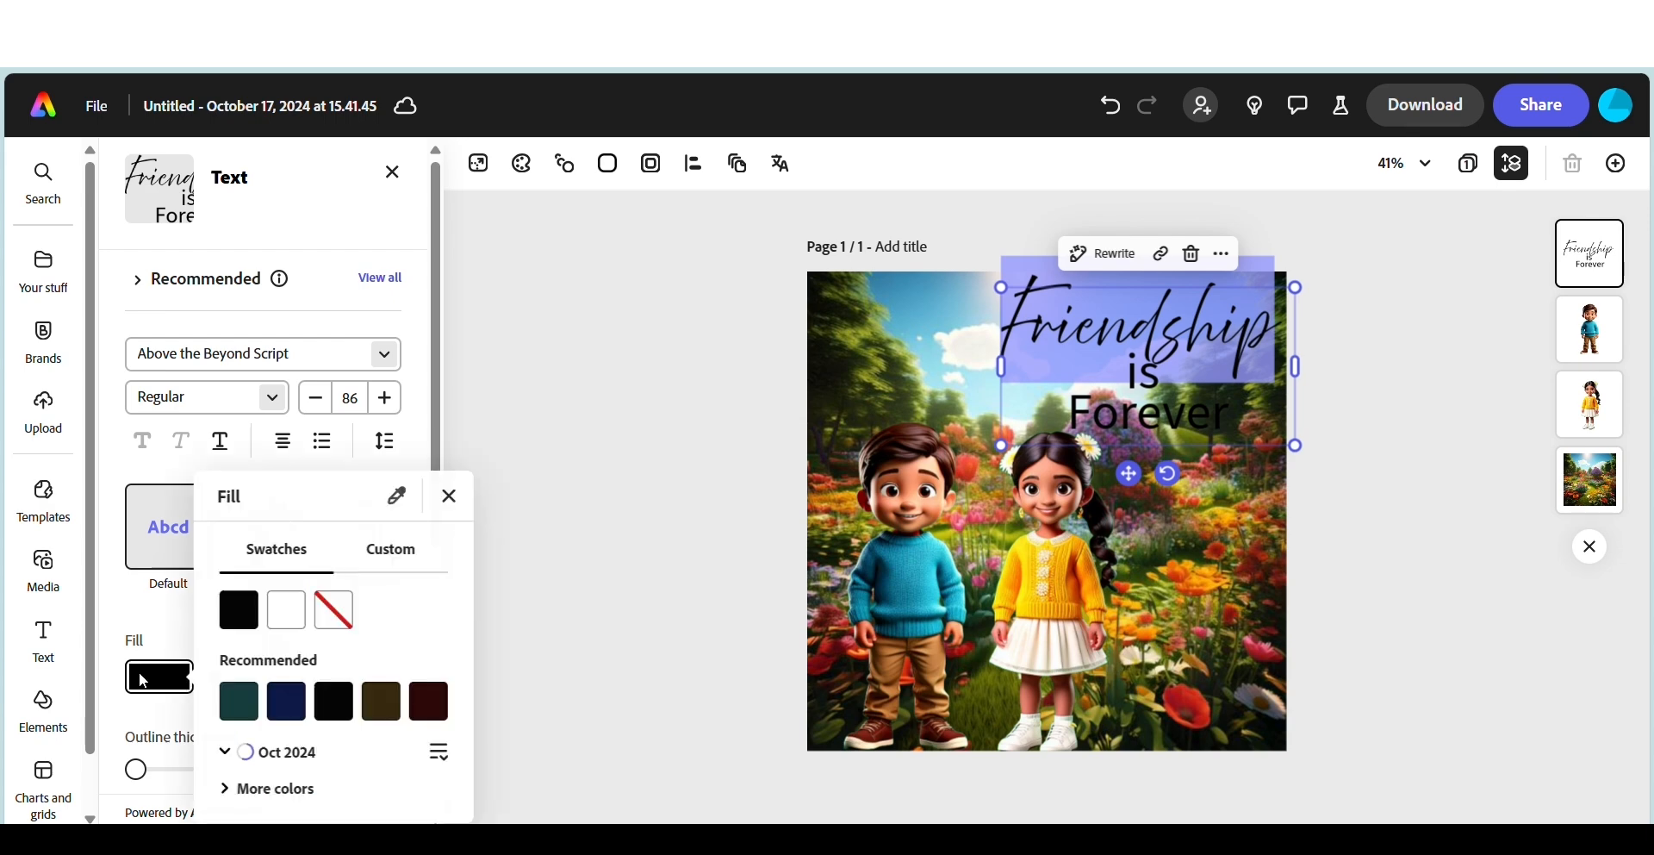
pyautogui.click(388, 496)
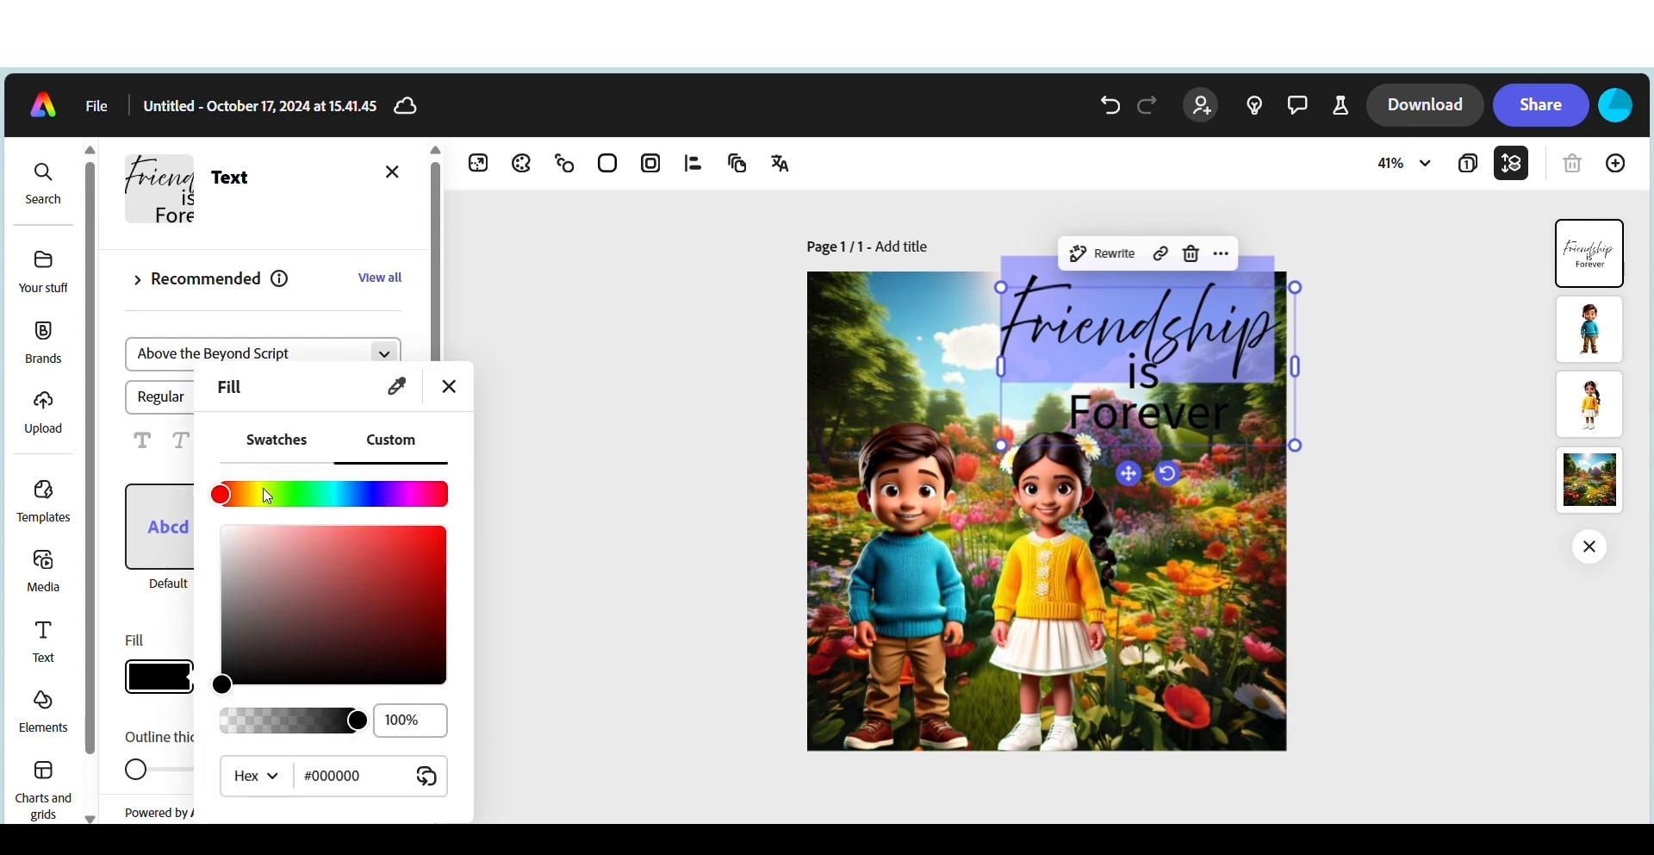
pyautogui.moveTo(223, 496); pyautogui.dragTo(422, 504)
pyautogui.click(444, 528)
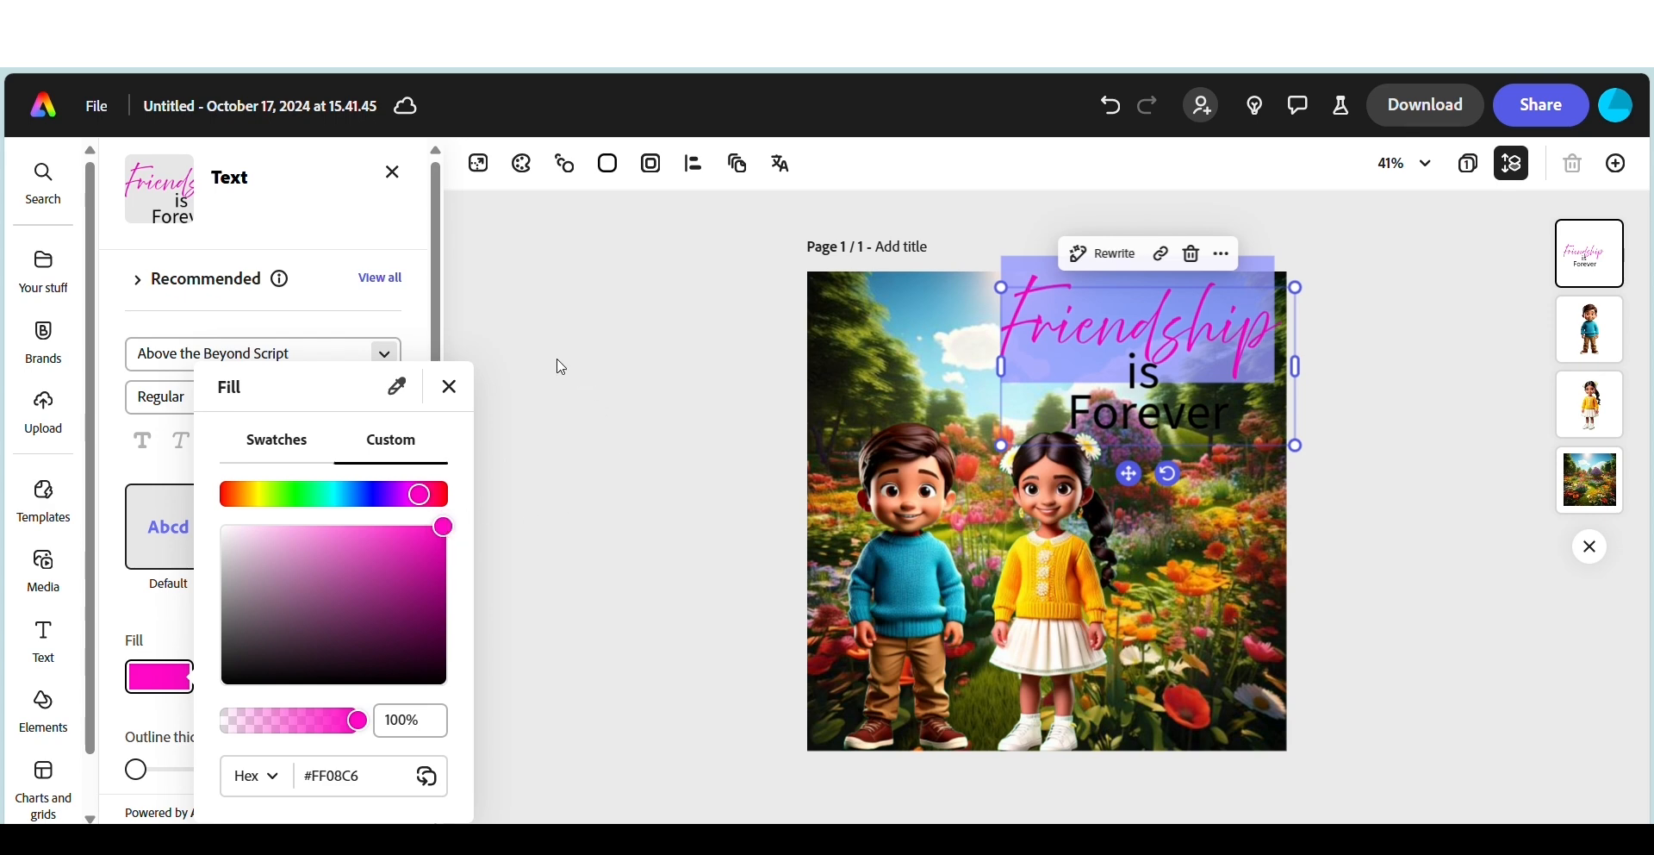
pyautogui.click(449, 387)
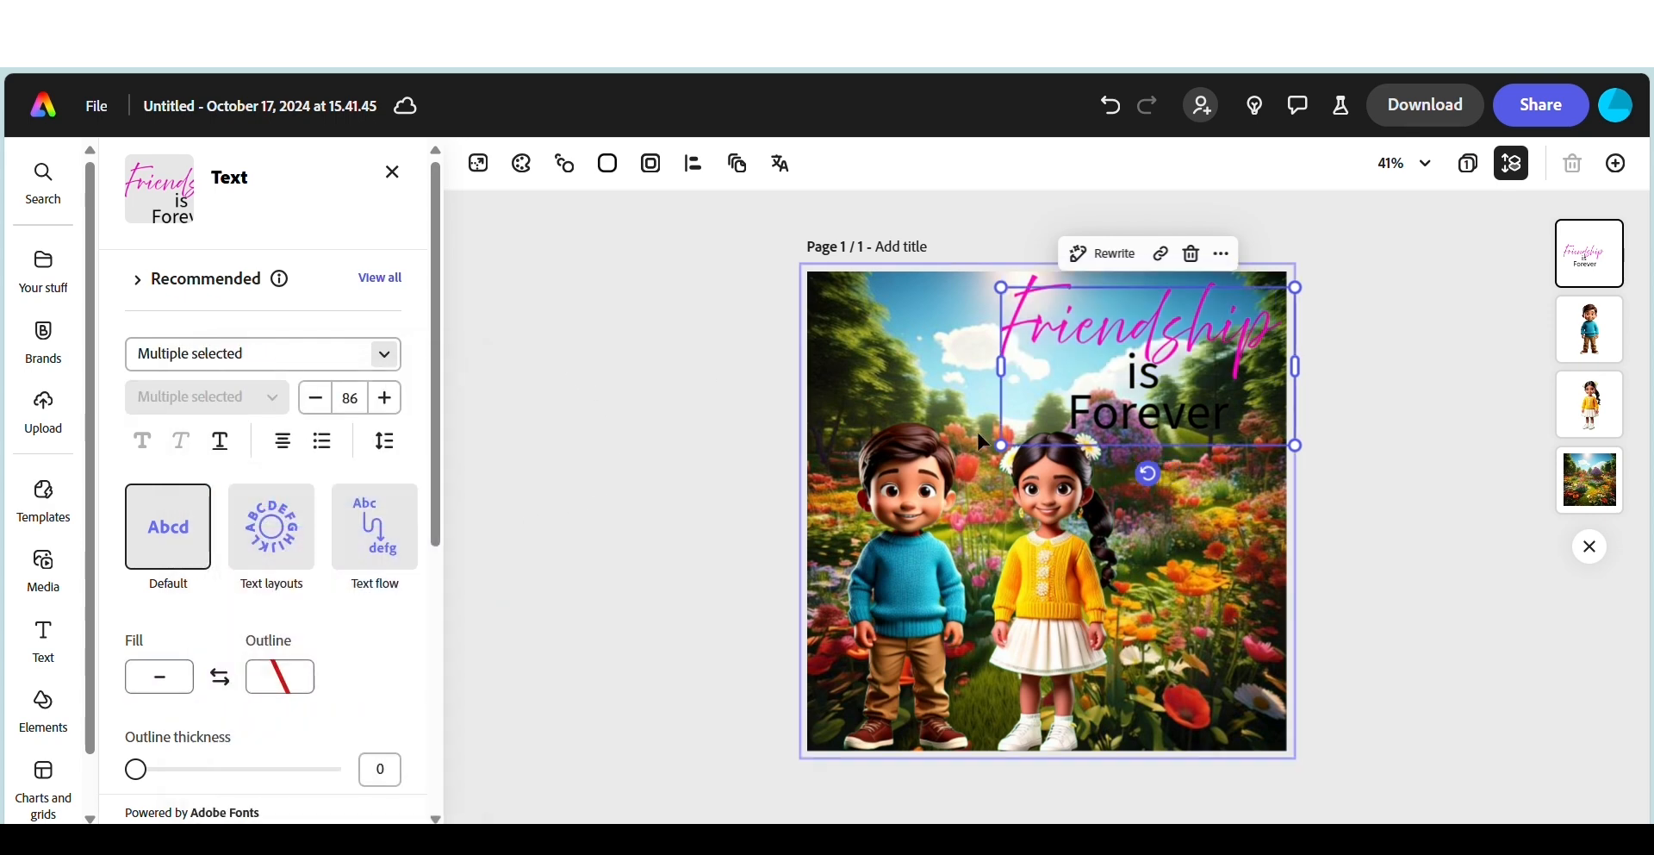
# - Fill the words "is" and "Forever" with white
pyautogui.doubleClick(1131, 385)
pyautogui.moveTo(1129, 372); pyautogui.dragTo(1250, 421)
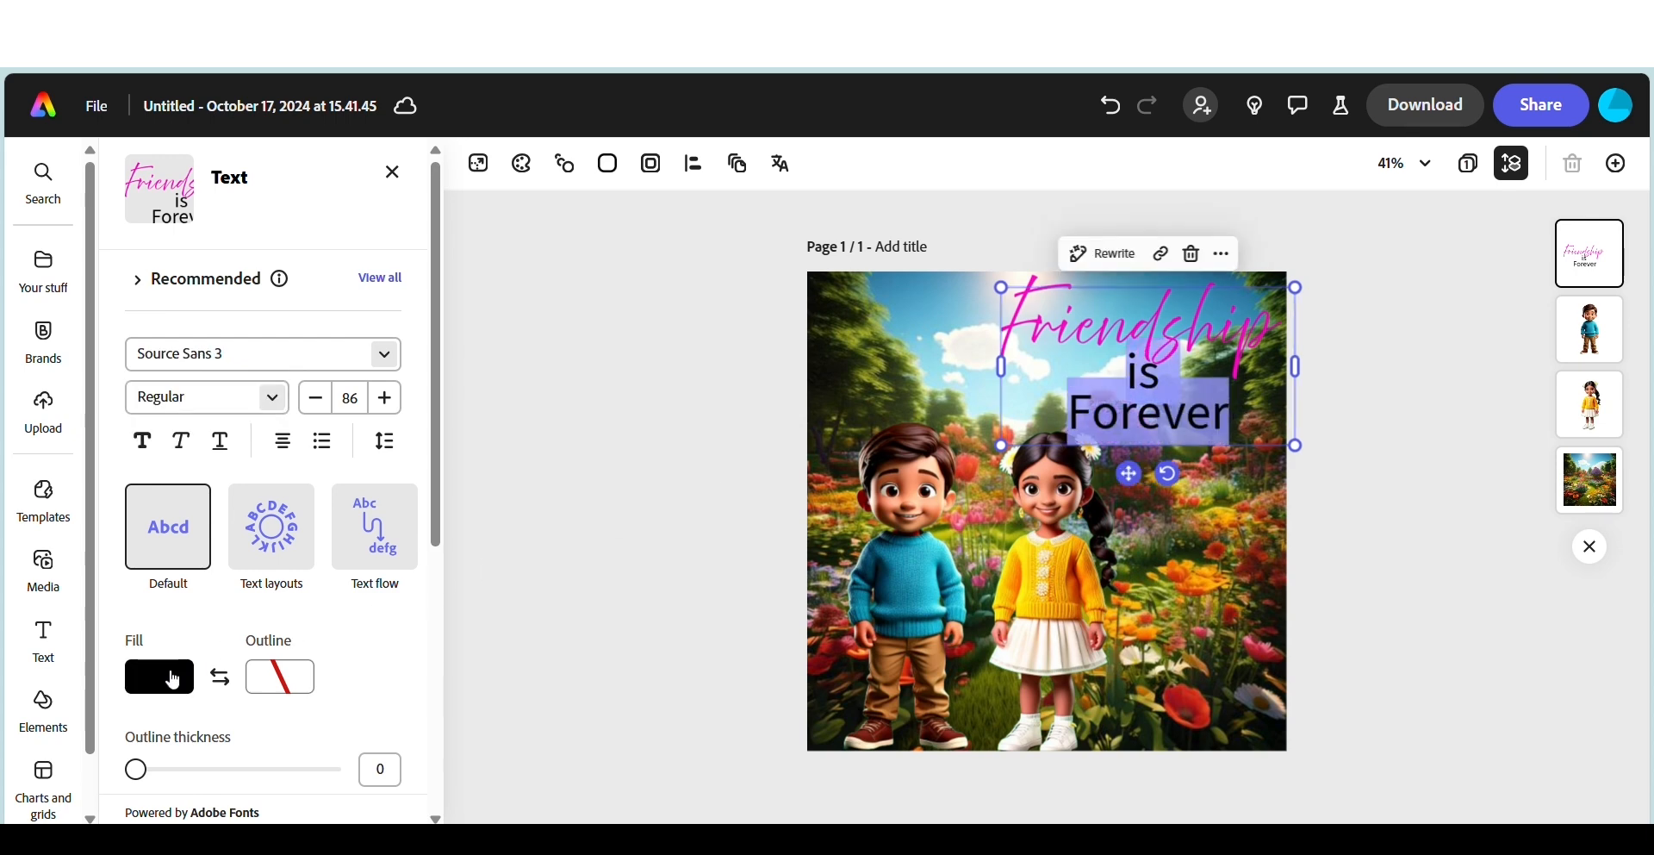
pyautogui.click(173, 679)
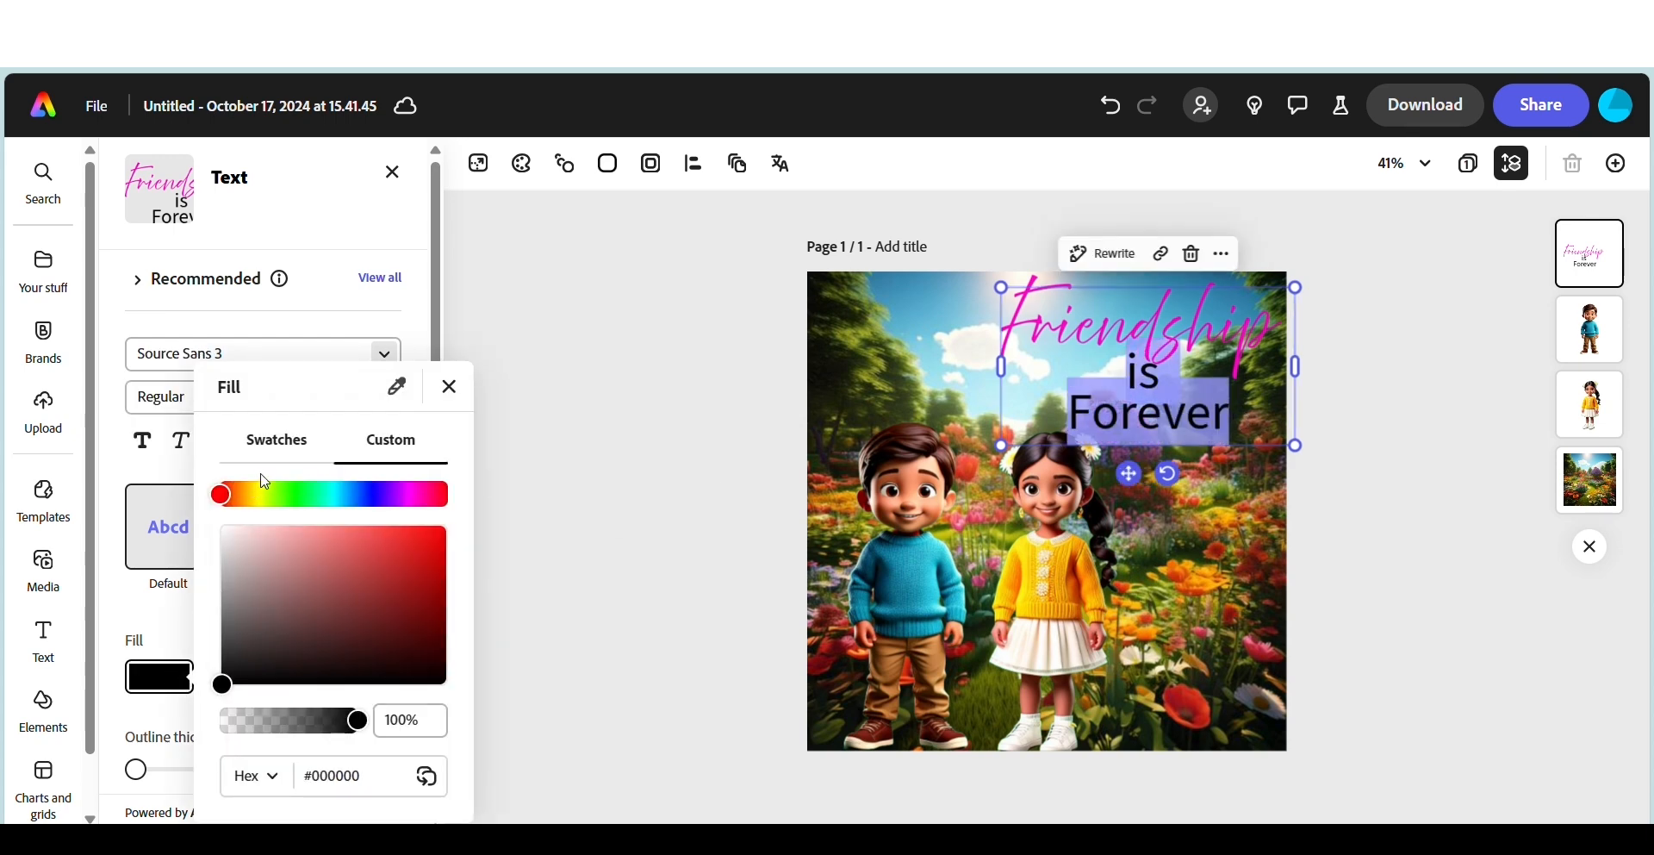
pyautogui.click(295, 449)
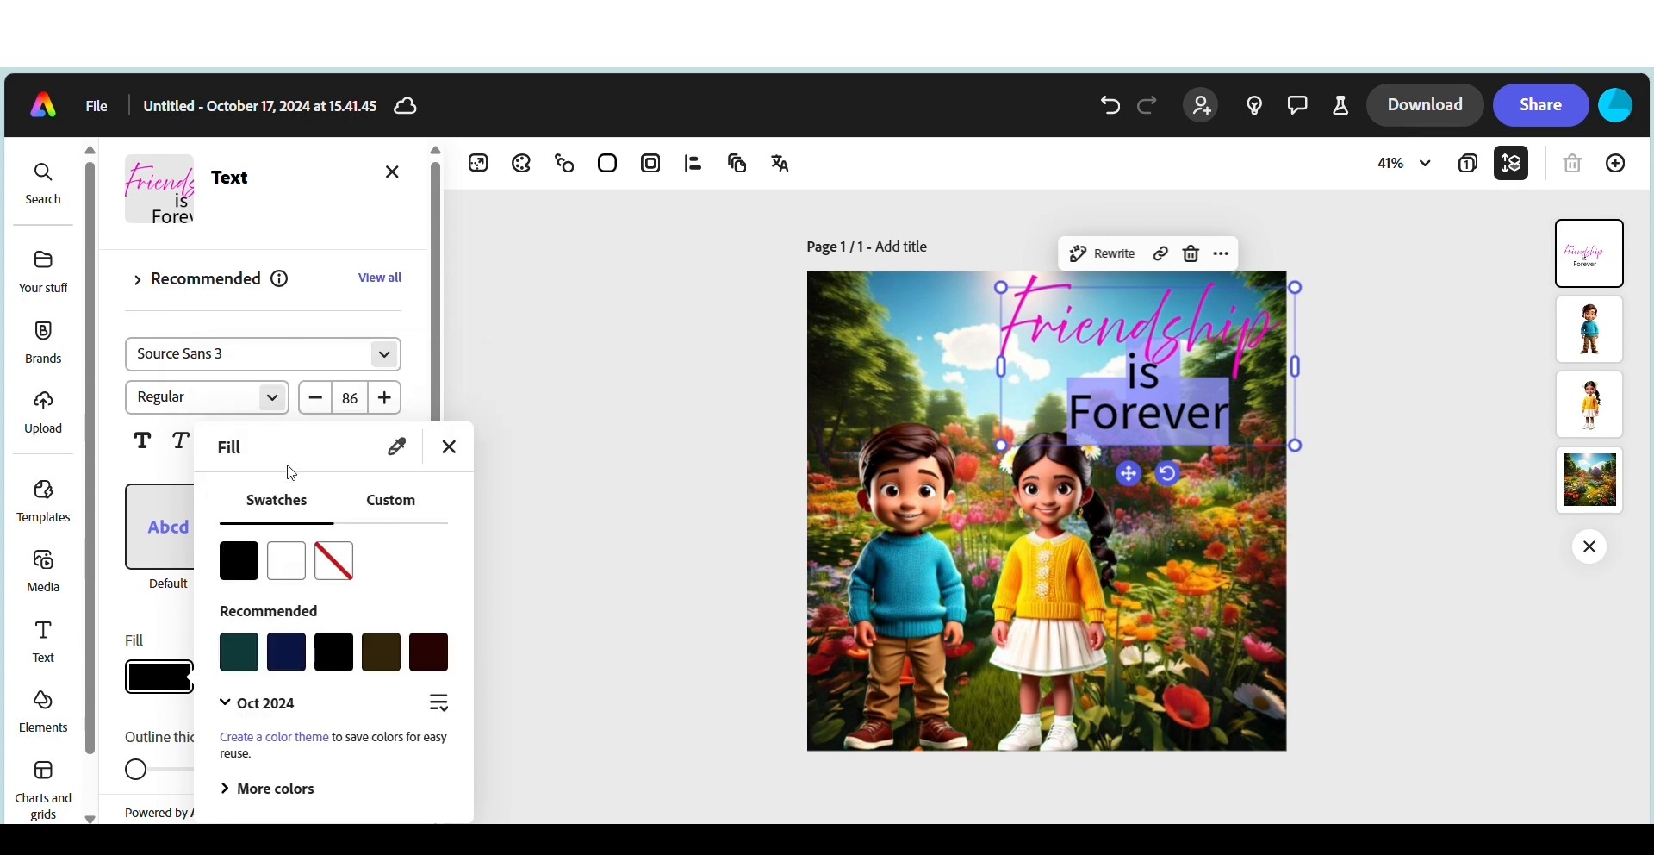
pyautogui.click(294, 569)
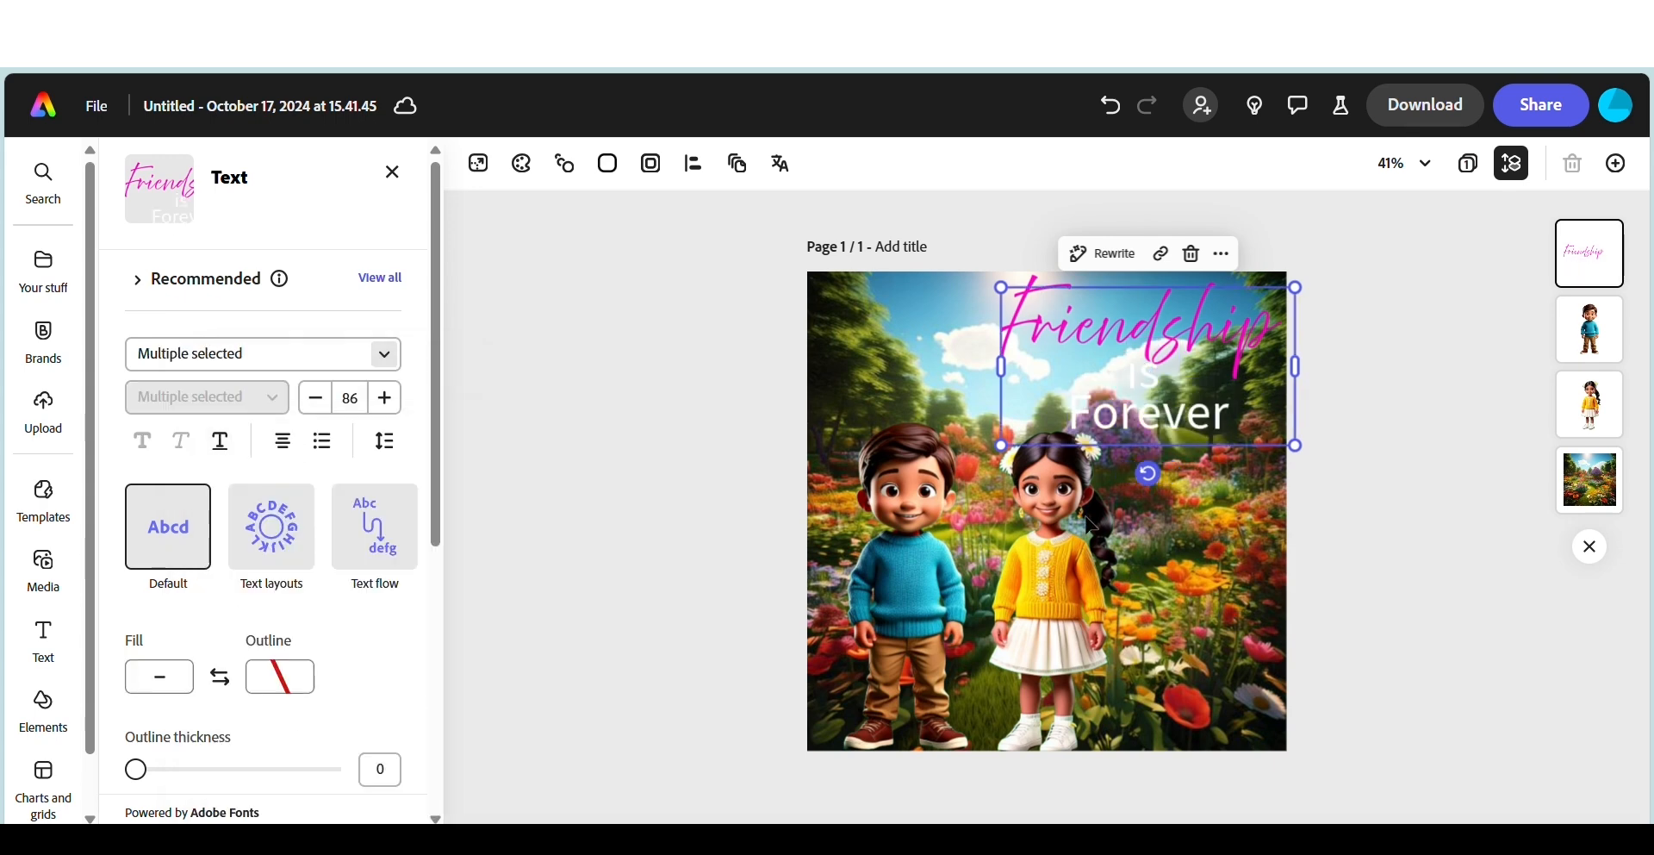
# - Try the Smooth, Glow, Halo, Hazy and Strong shadow styles on the three-line text and apply Classic
pyautogui.scroll(-5, 442, 678)
pyautogui.scroll(-1, 442, 678)
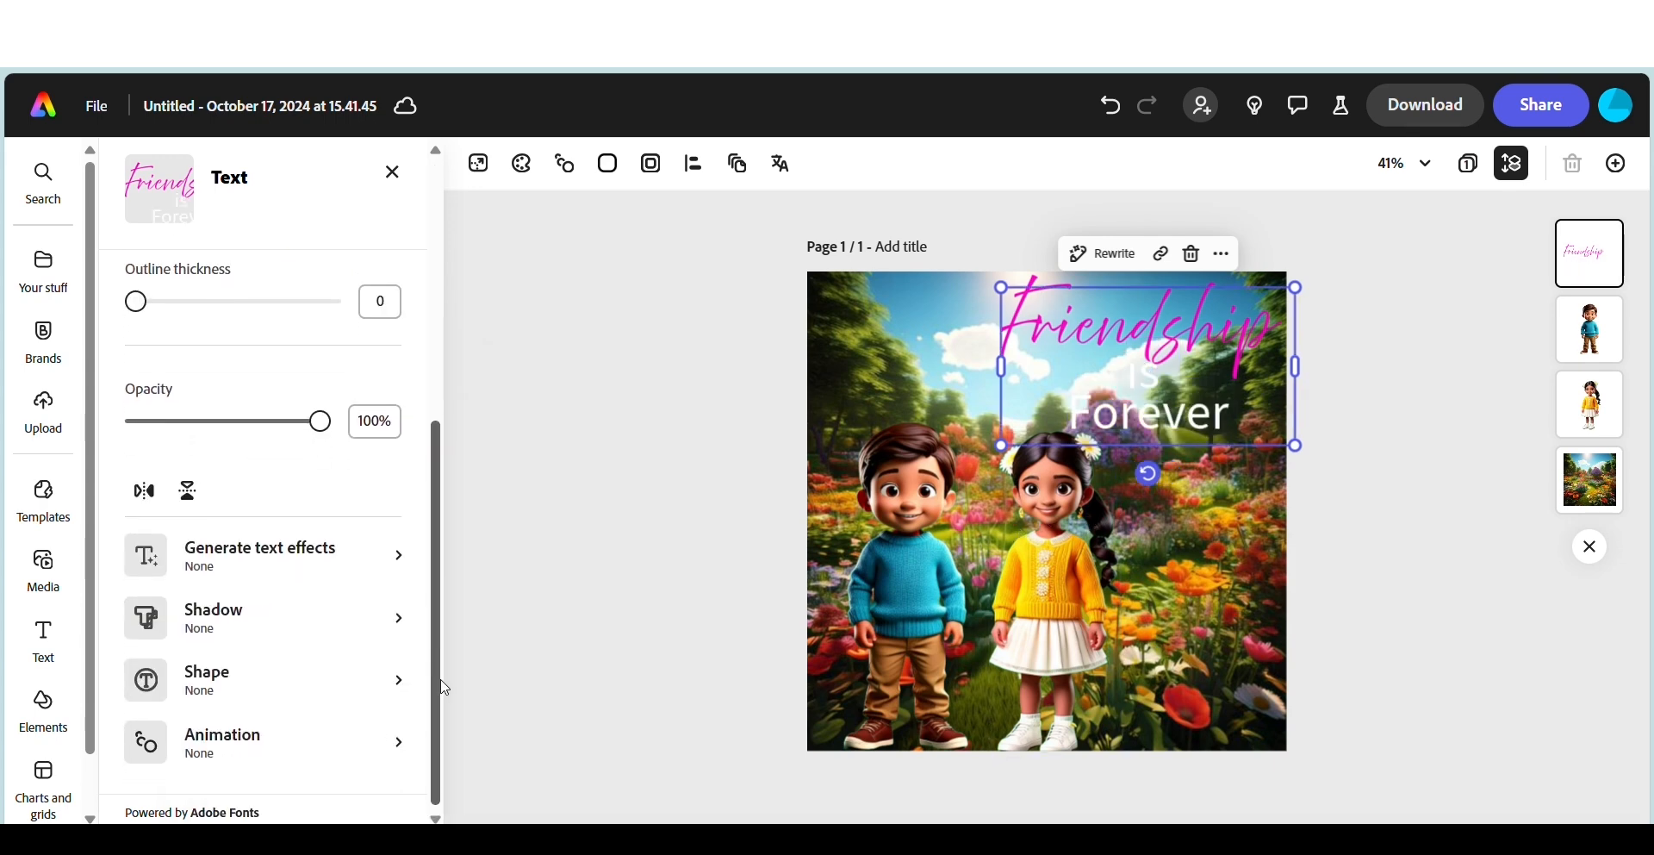
pyautogui.click(216, 629)
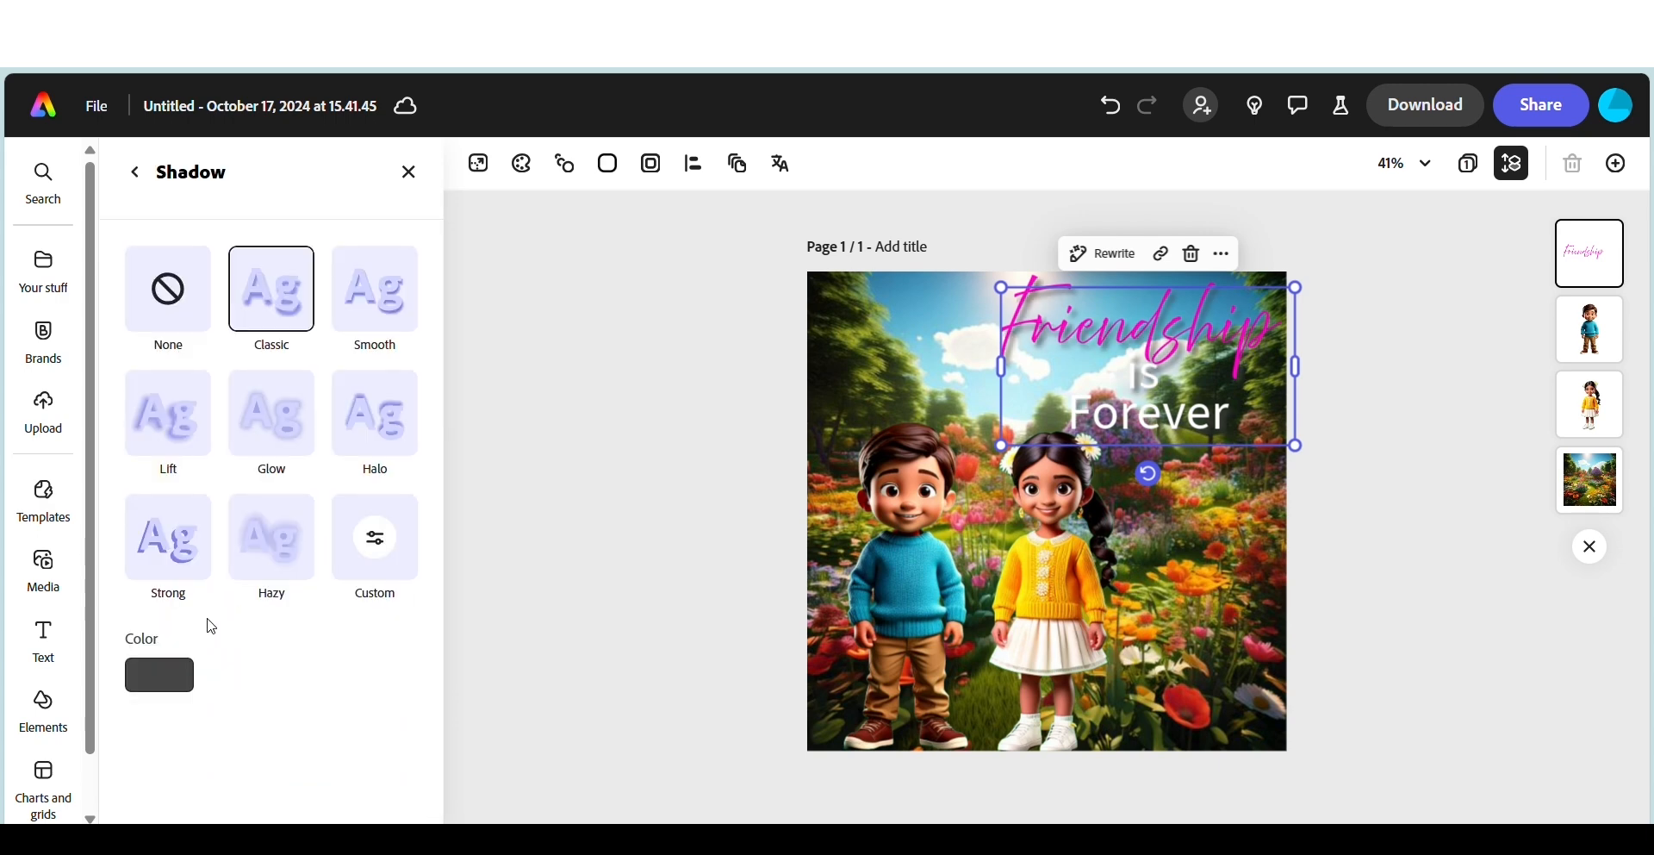
pyautogui.click(399, 314)
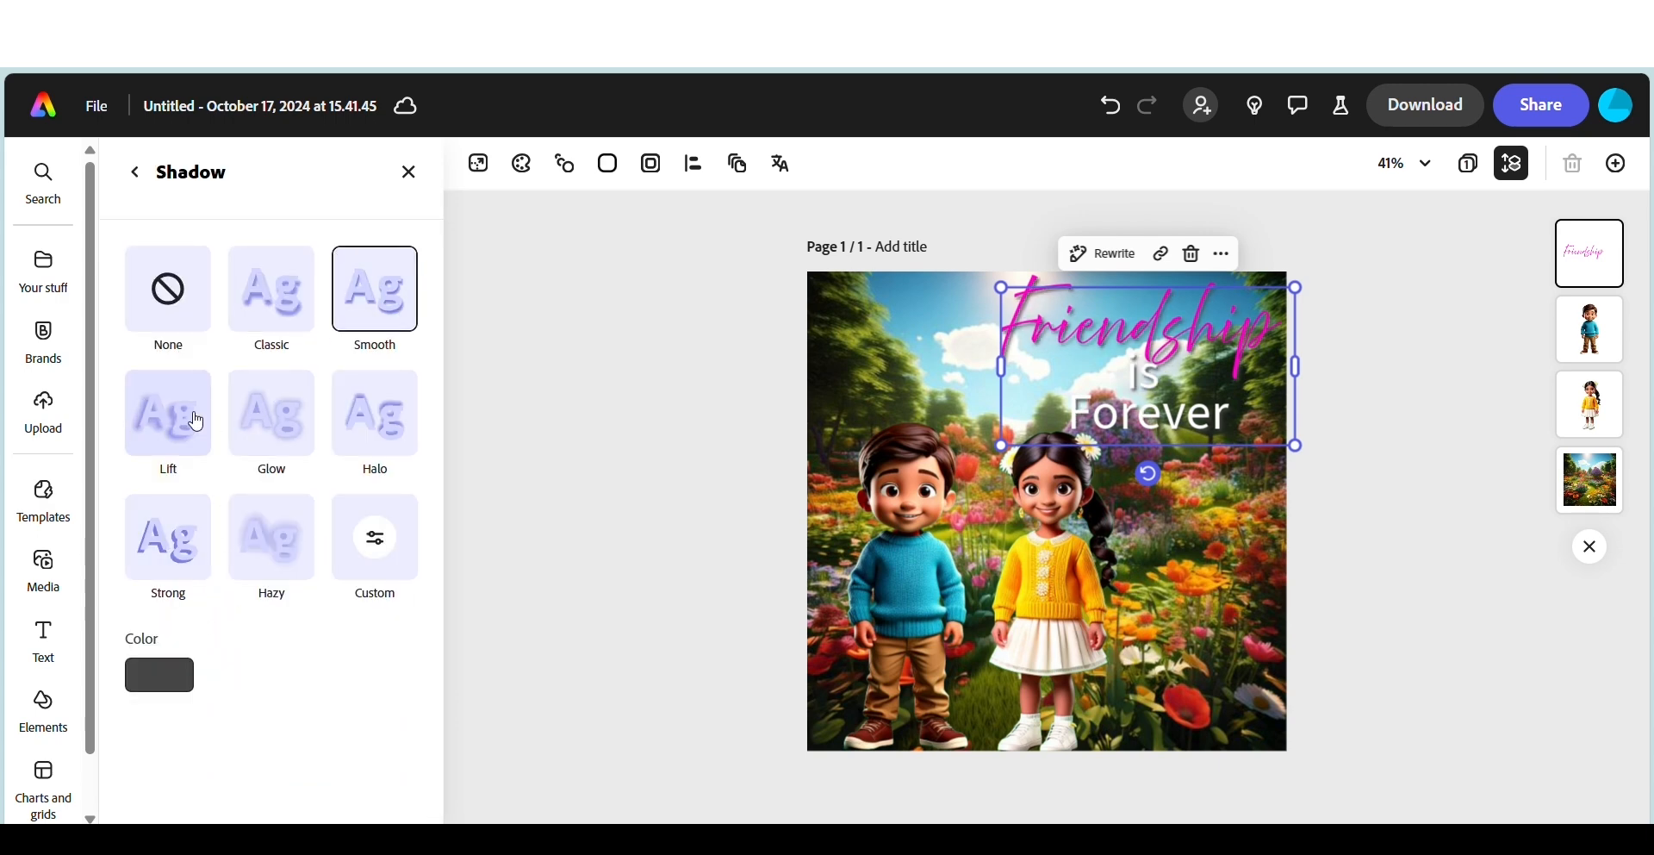
pyautogui.click(277, 417)
pyautogui.click(373, 411)
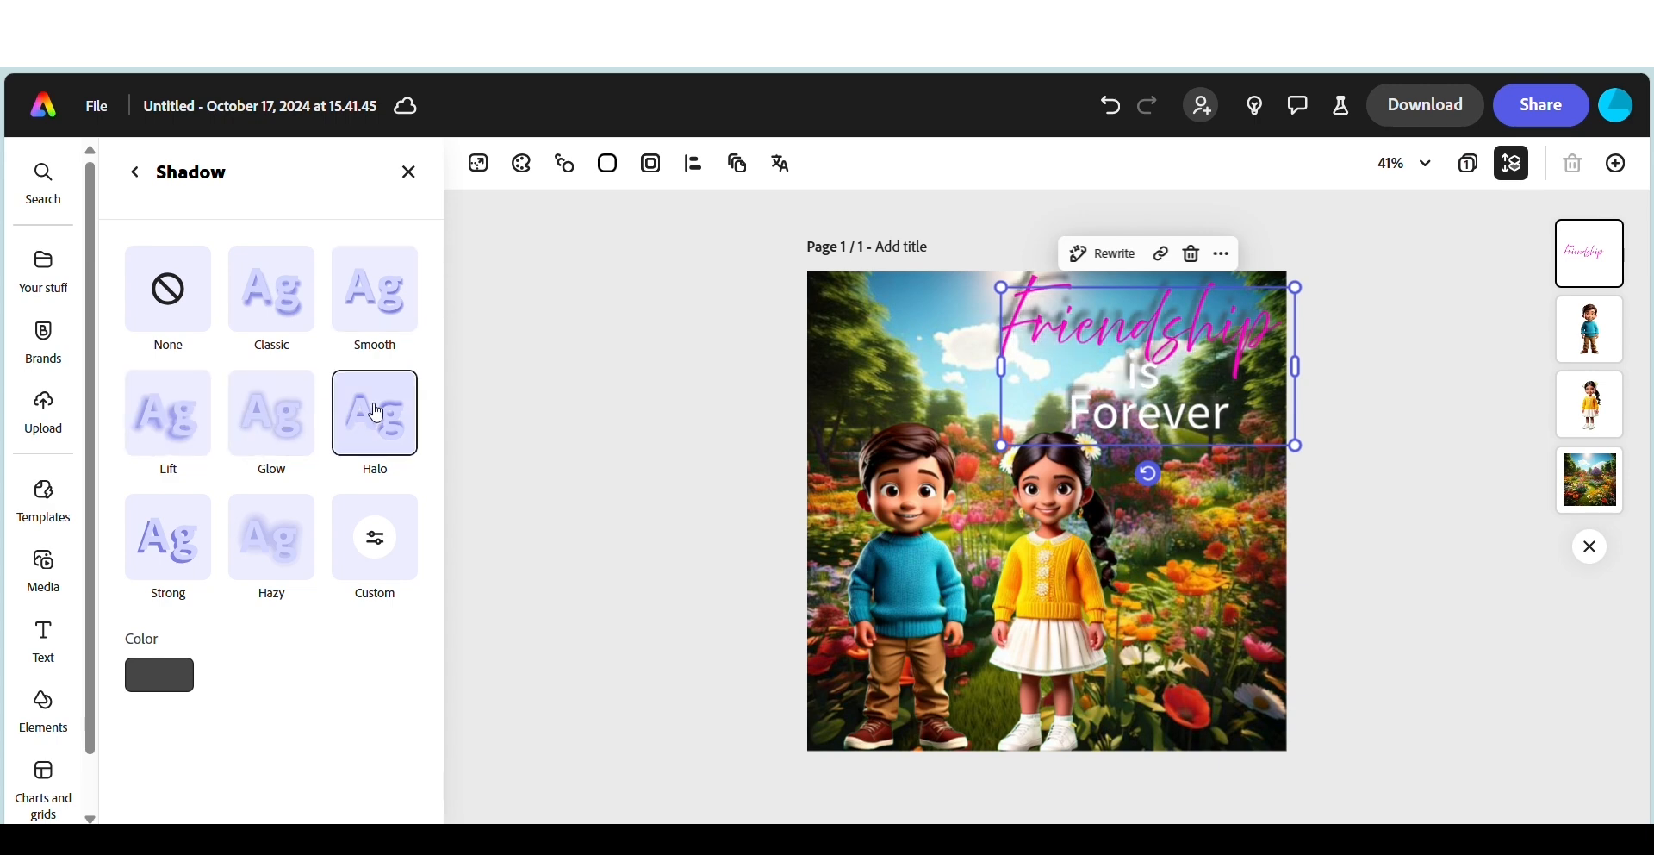
pyautogui.click(304, 547)
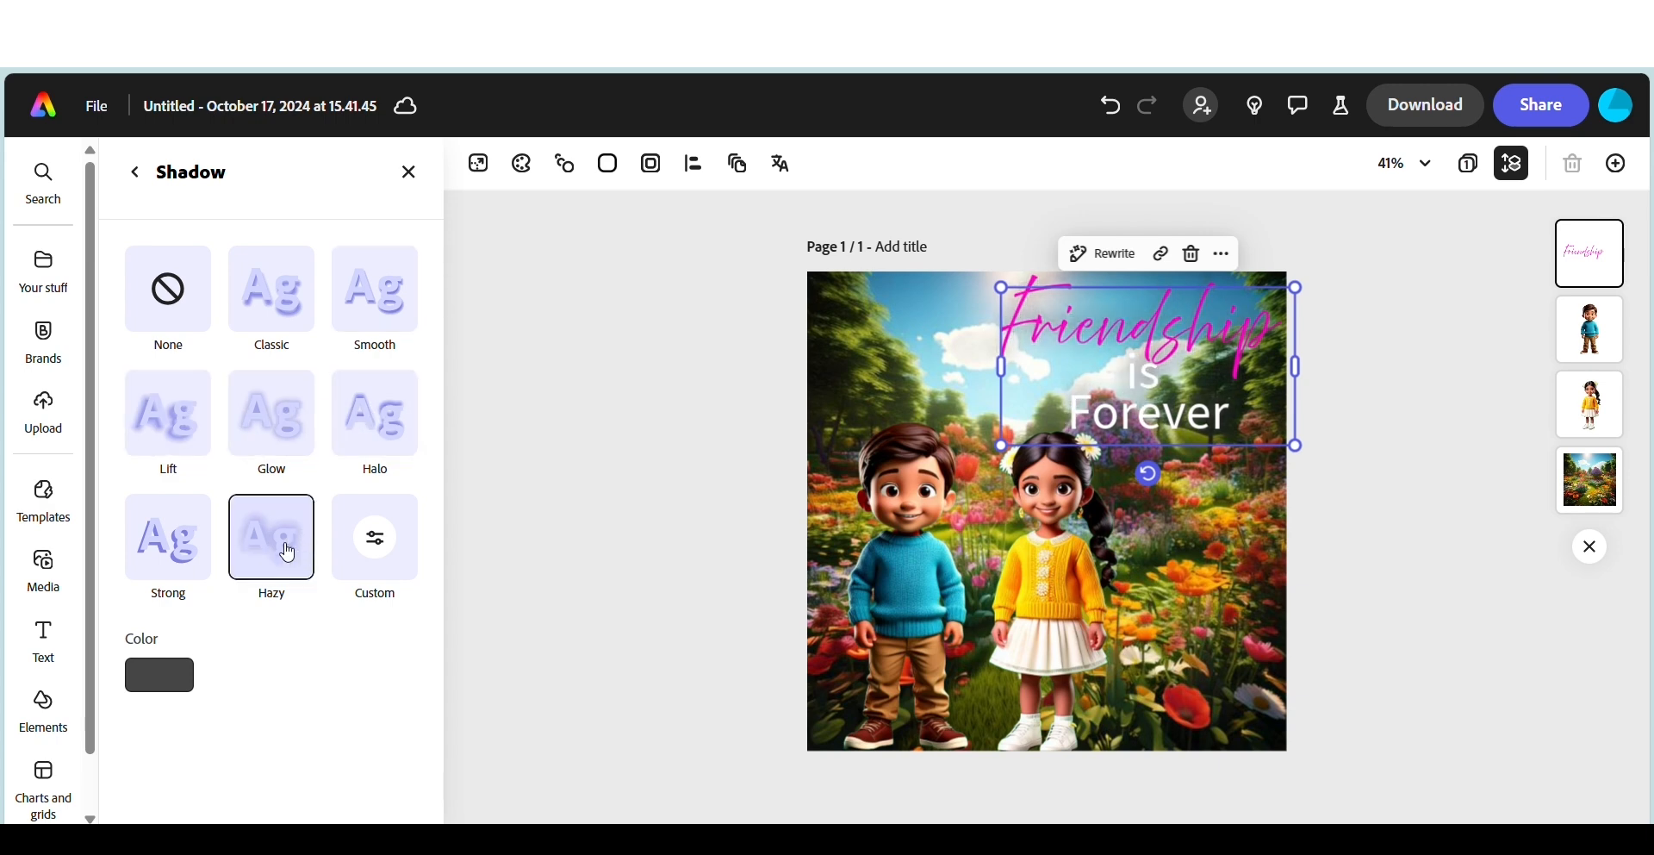
pyautogui.click(186, 560)
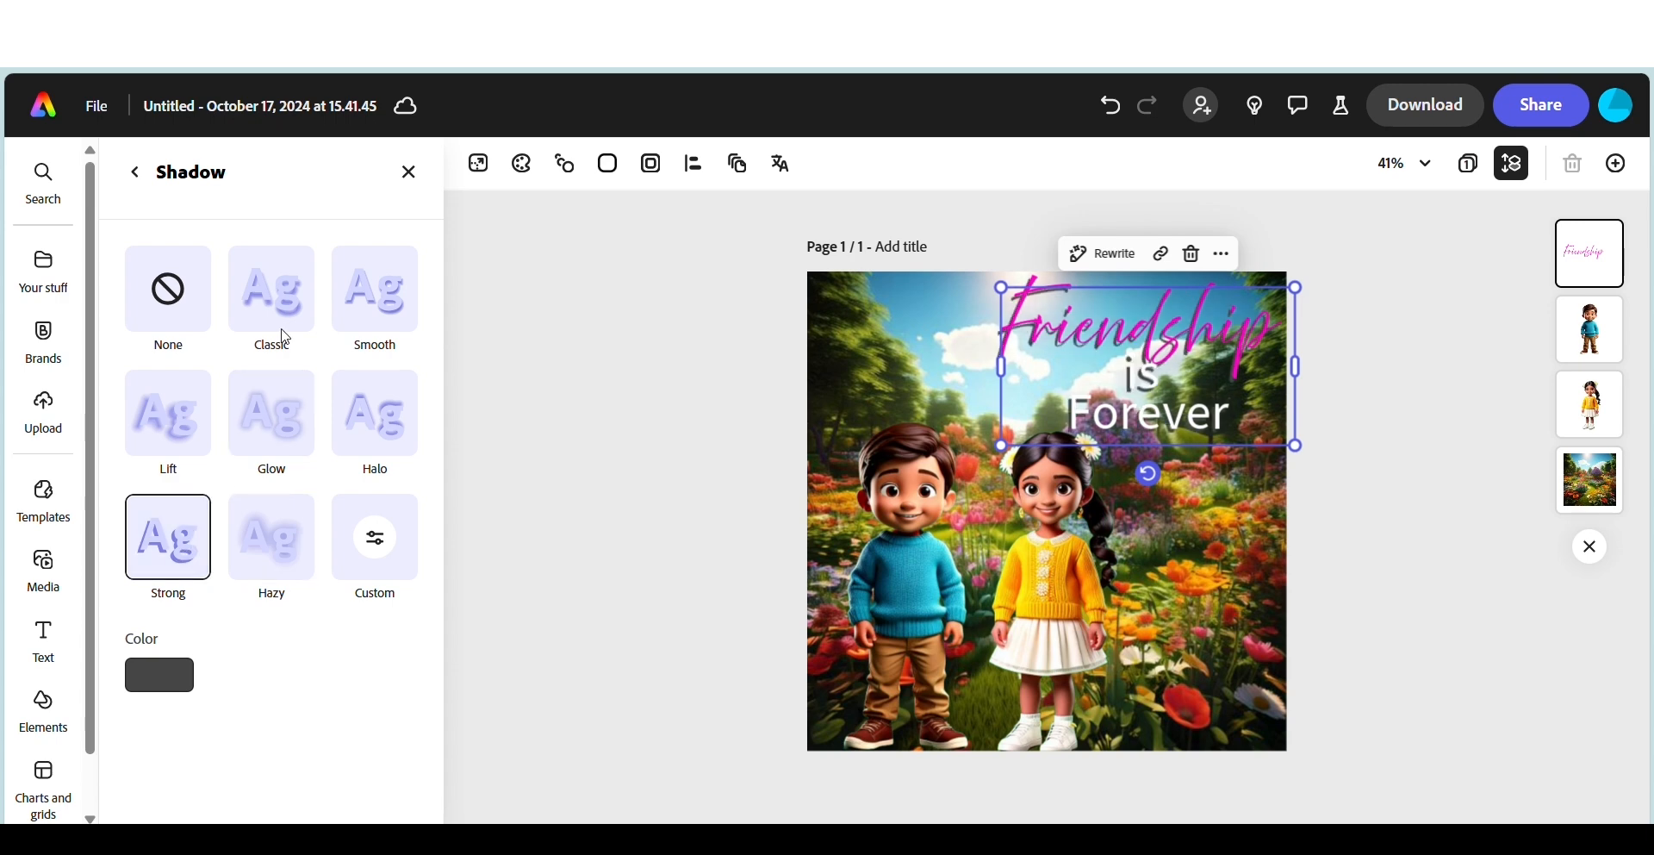
pyautogui.click(291, 297)
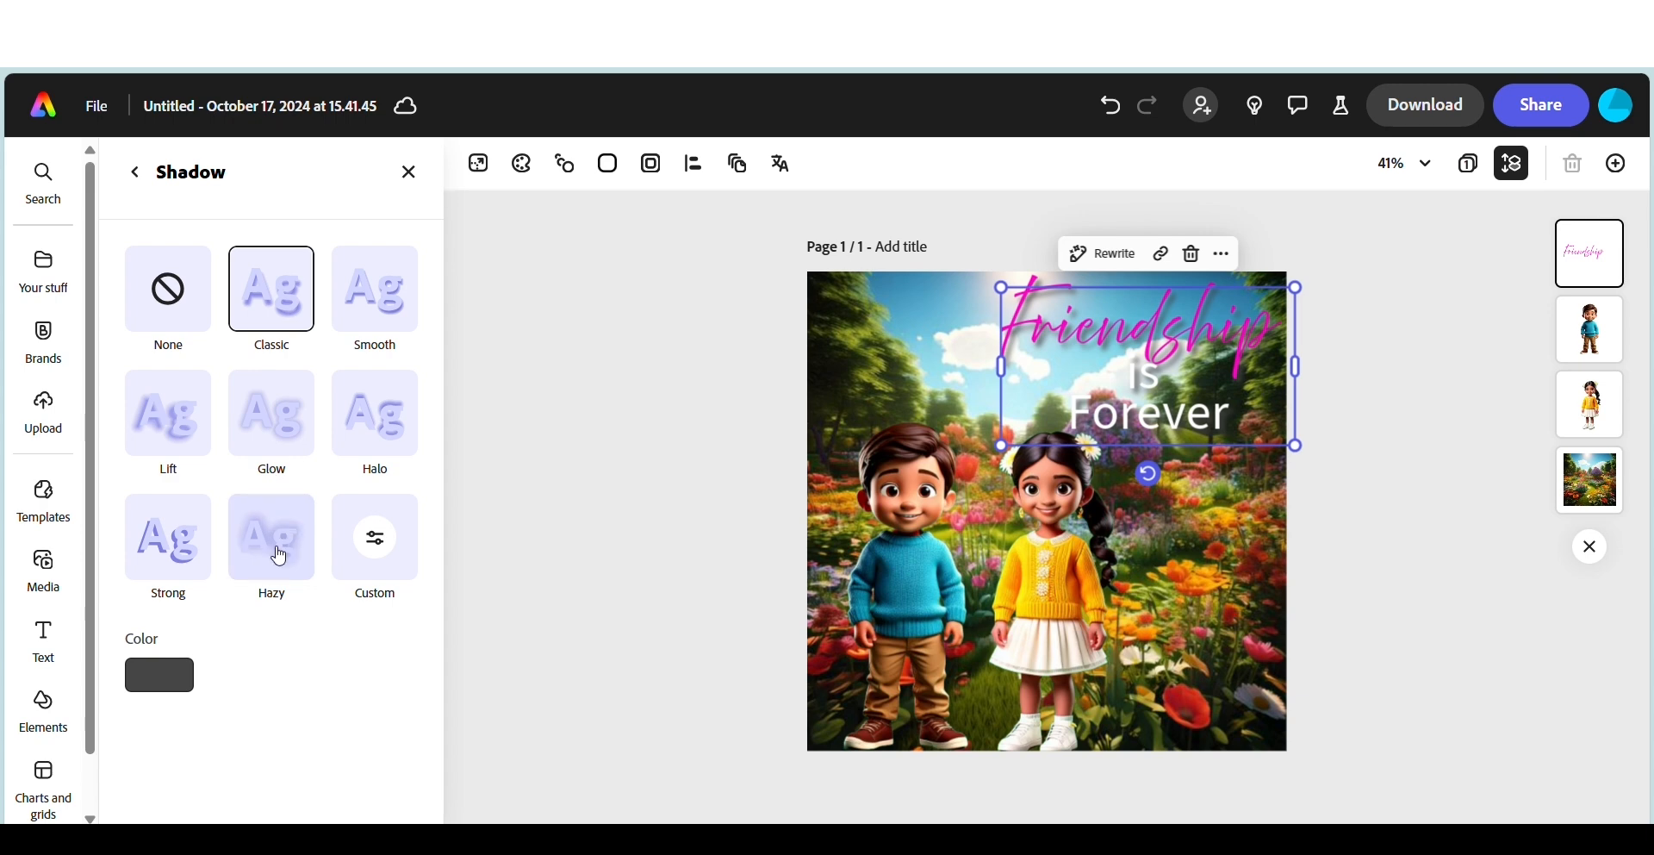
# - Switch the text's shadow to Custom with a distance of 10
pyautogui.click(384, 536)
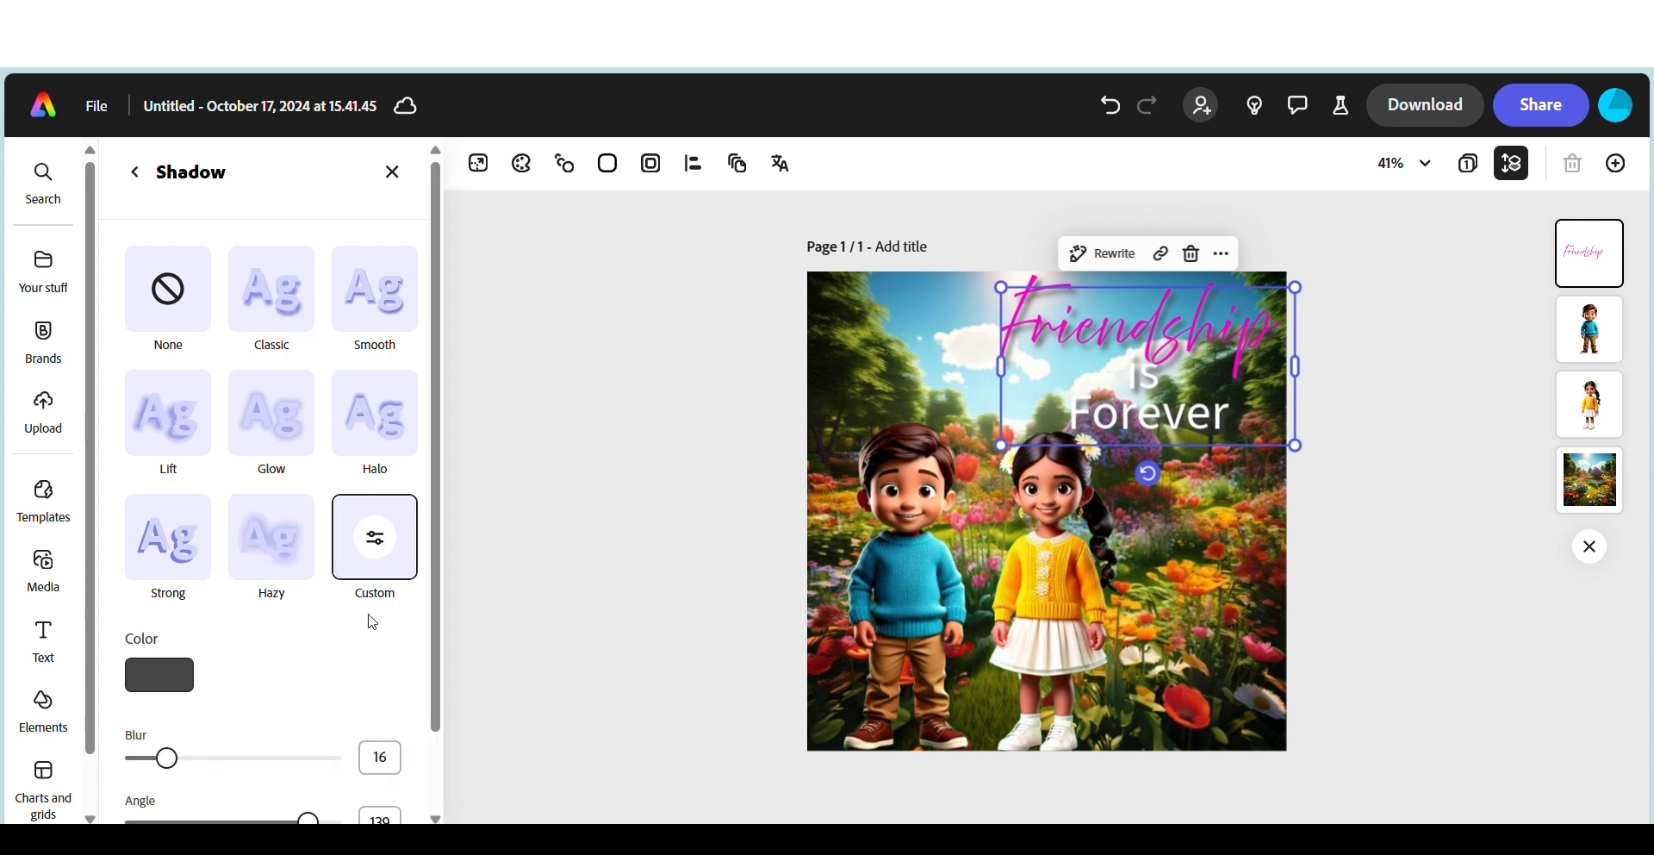
pyautogui.scroll(-1, 362, 616)
pyautogui.moveTo(166, 797)
pyautogui.mouseDown()
pyautogui.moveTo(215, 808)
pyautogui.moveTo(153, 812)
pyautogui.mouseUp()
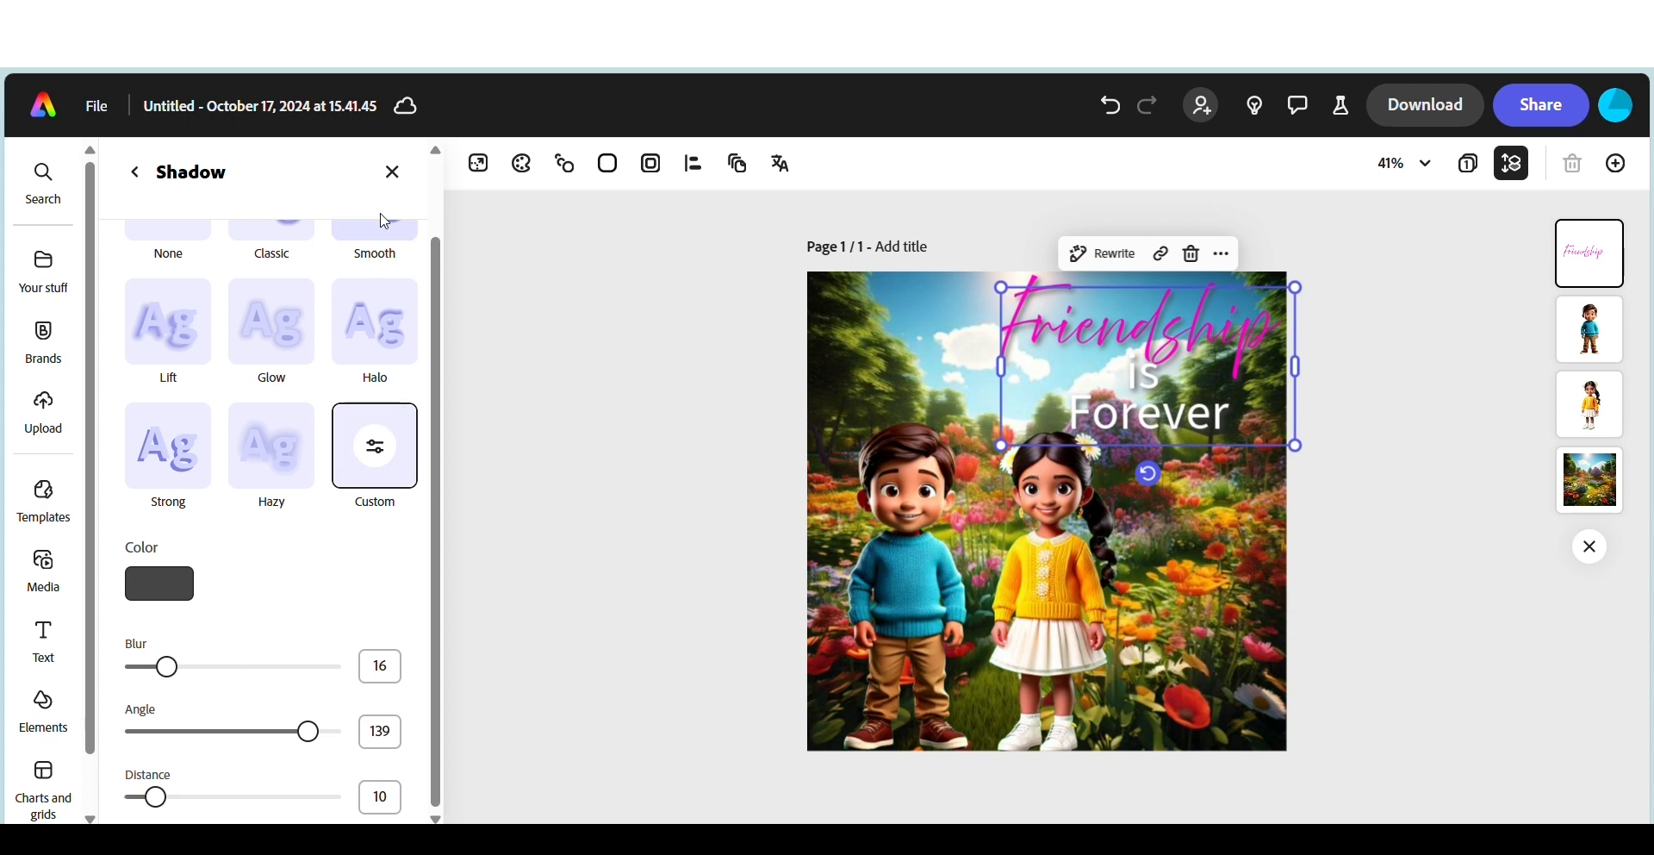
pyautogui.click(392, 171)
# - Raise the brightness of the flower garden background image to 64
pyautogui.click(1245, 714)
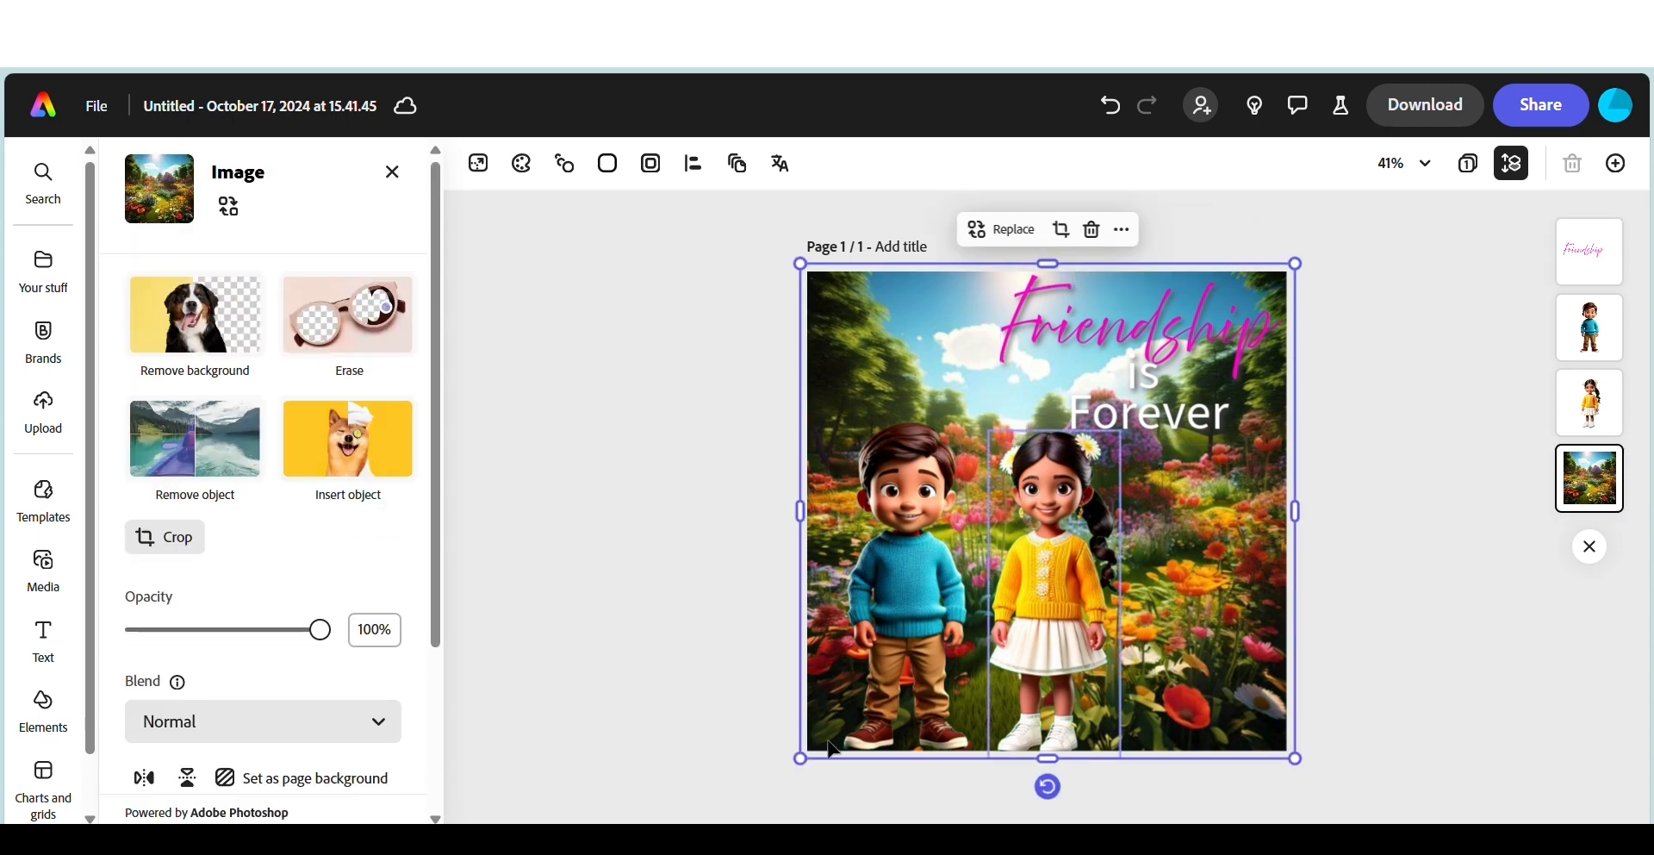
pyautogui.scroll(-3, 409, 667)
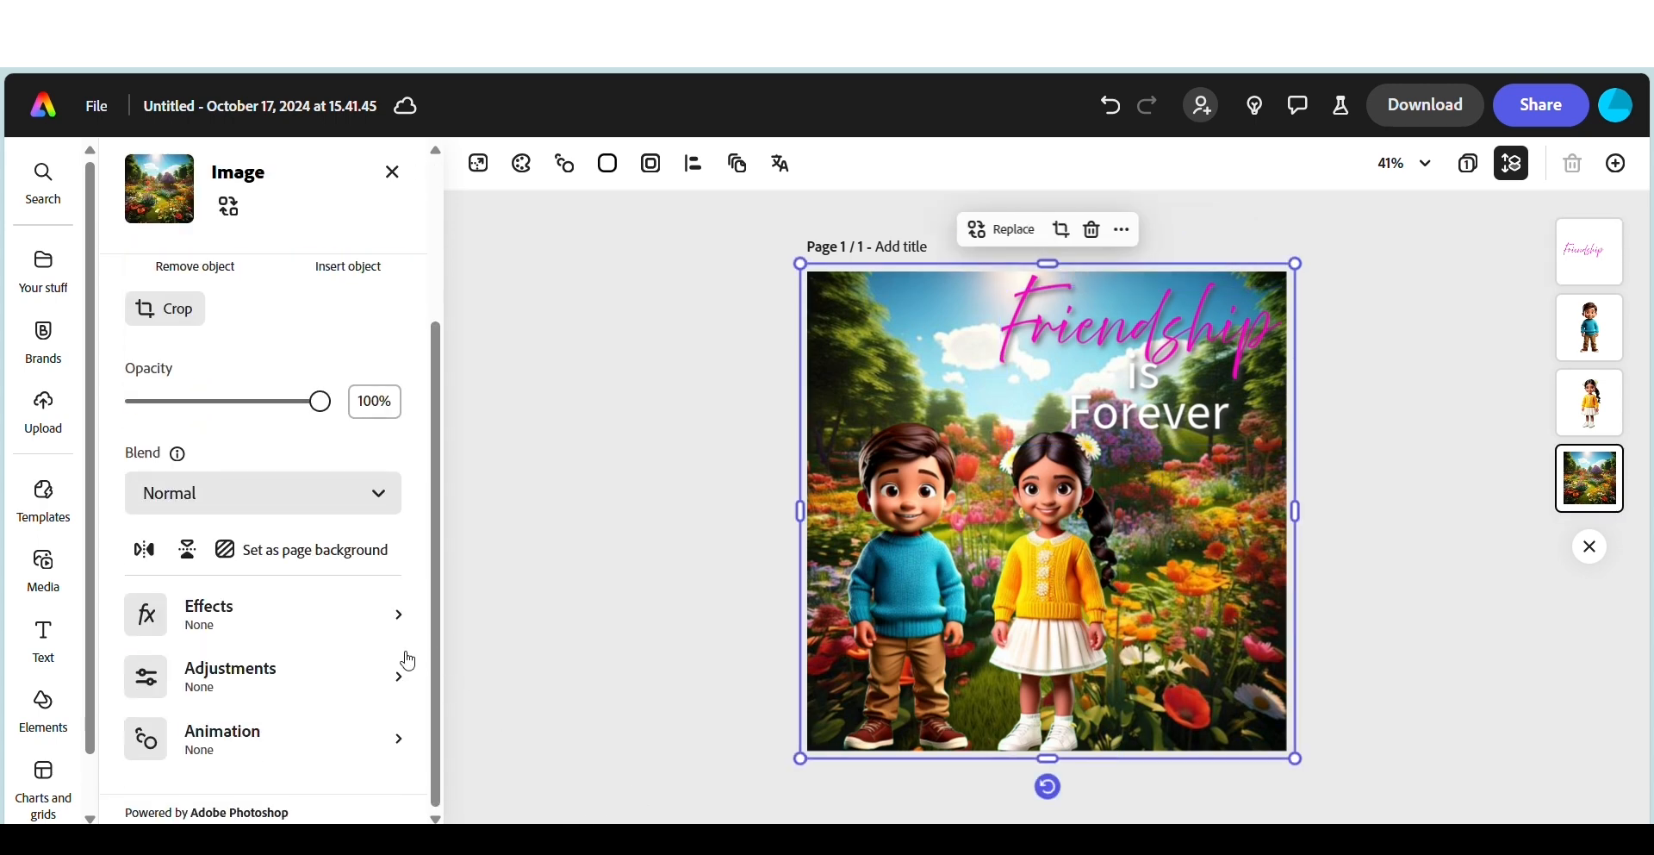
pyautogui.click(212, 669)
pyautogui.scroll(3, 258, 517)
pyautogui.moveTo(233, 397); pyautogui.dragTo(301, 411)
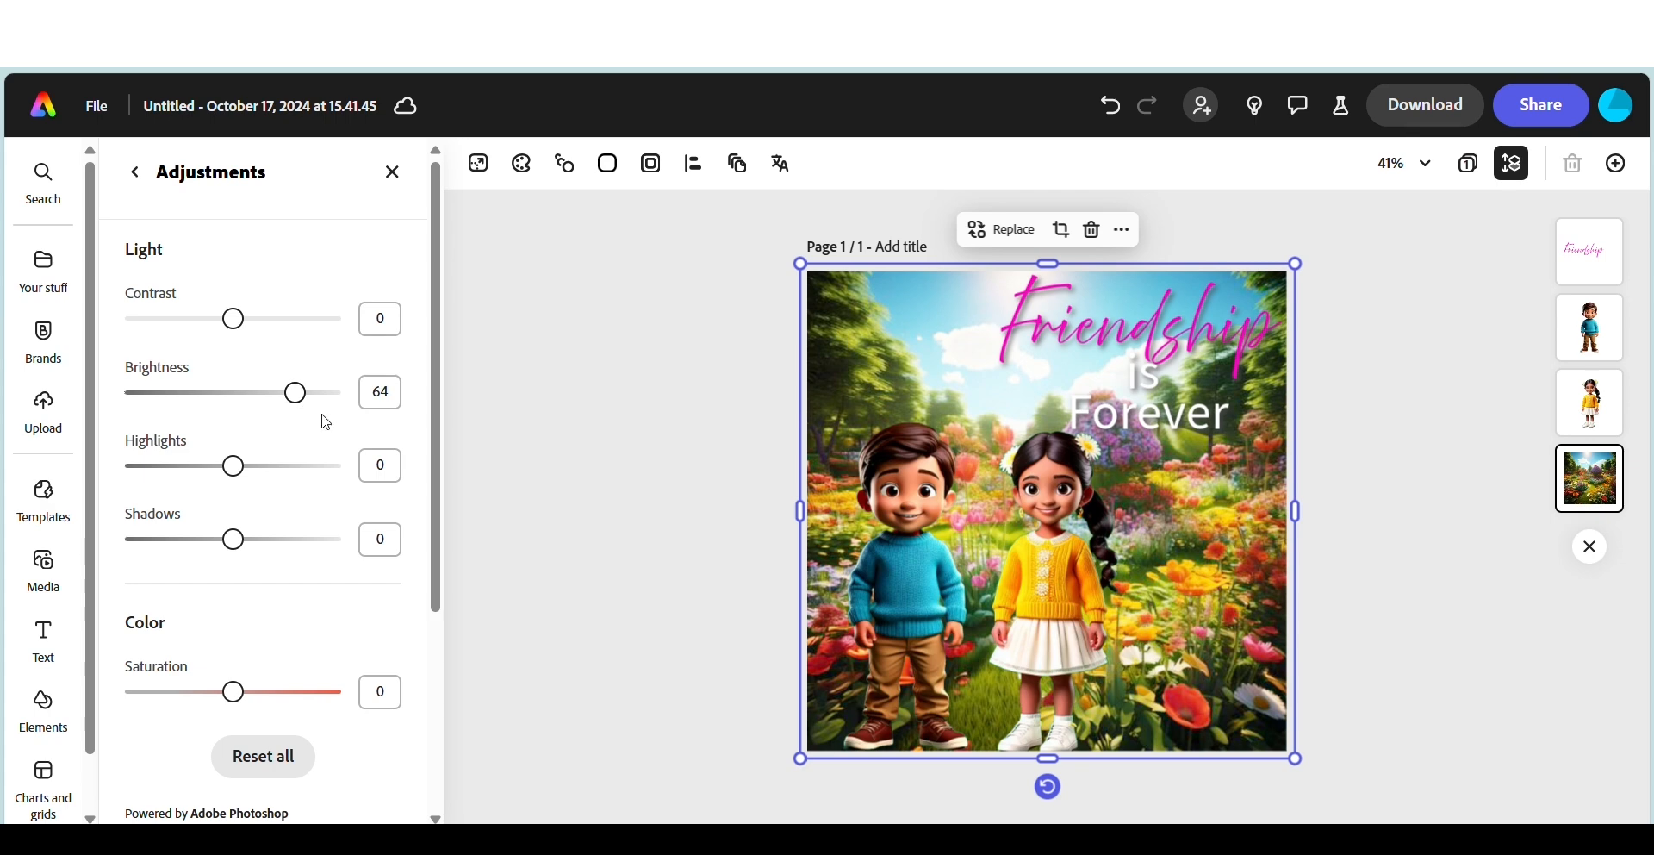
pyautogui.click(586, 512)
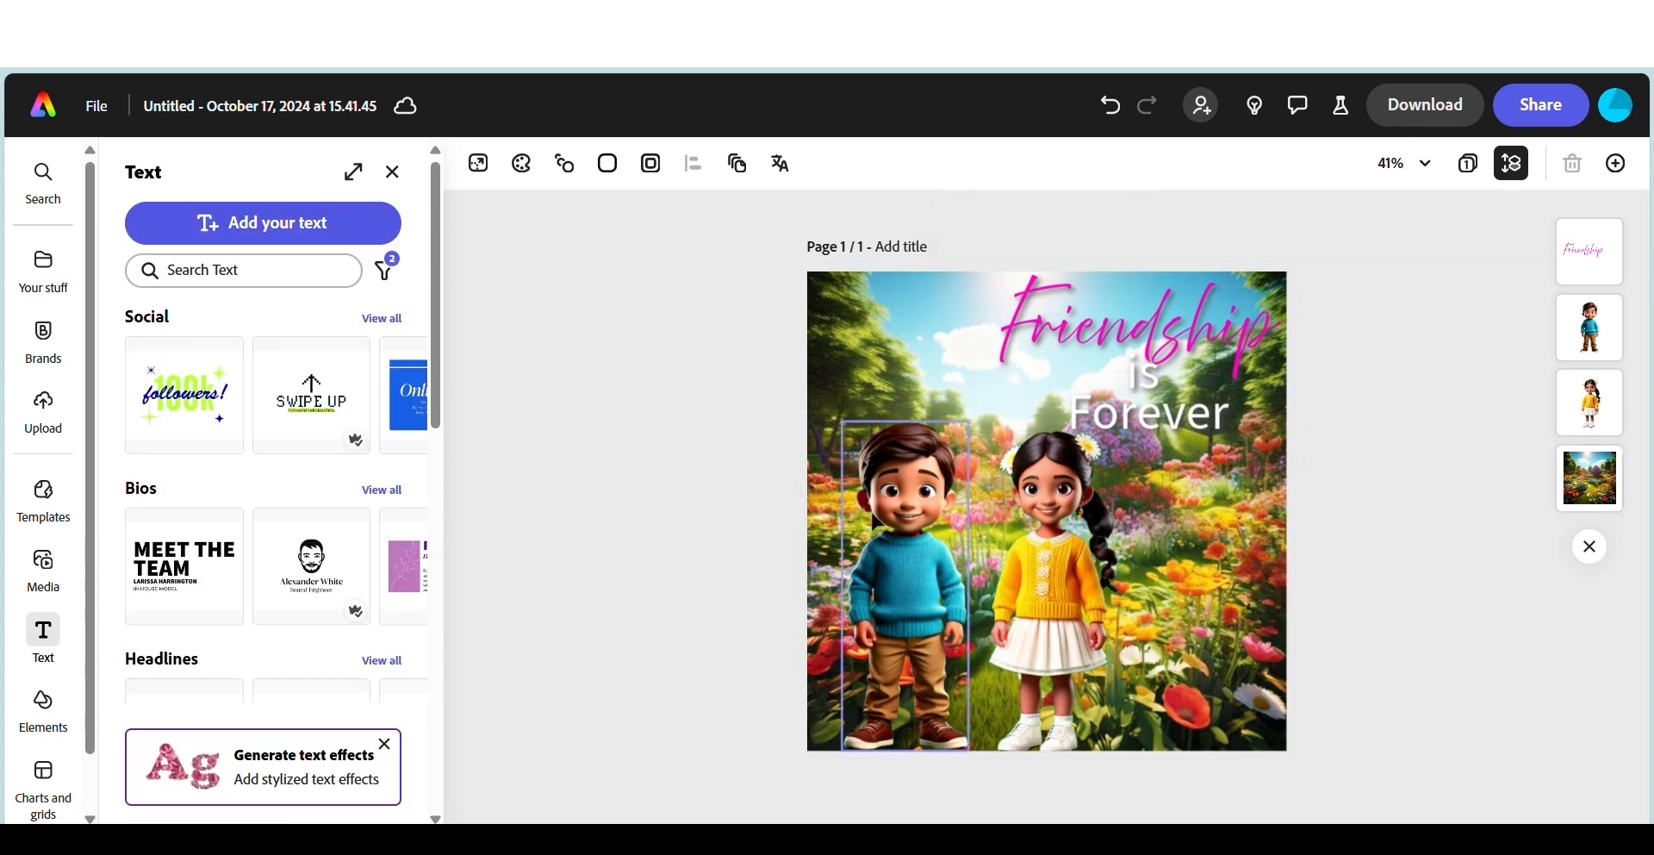
# - Search the elements library for "sparkle" and list all matching design assets
pyautogui.click(45, 703)
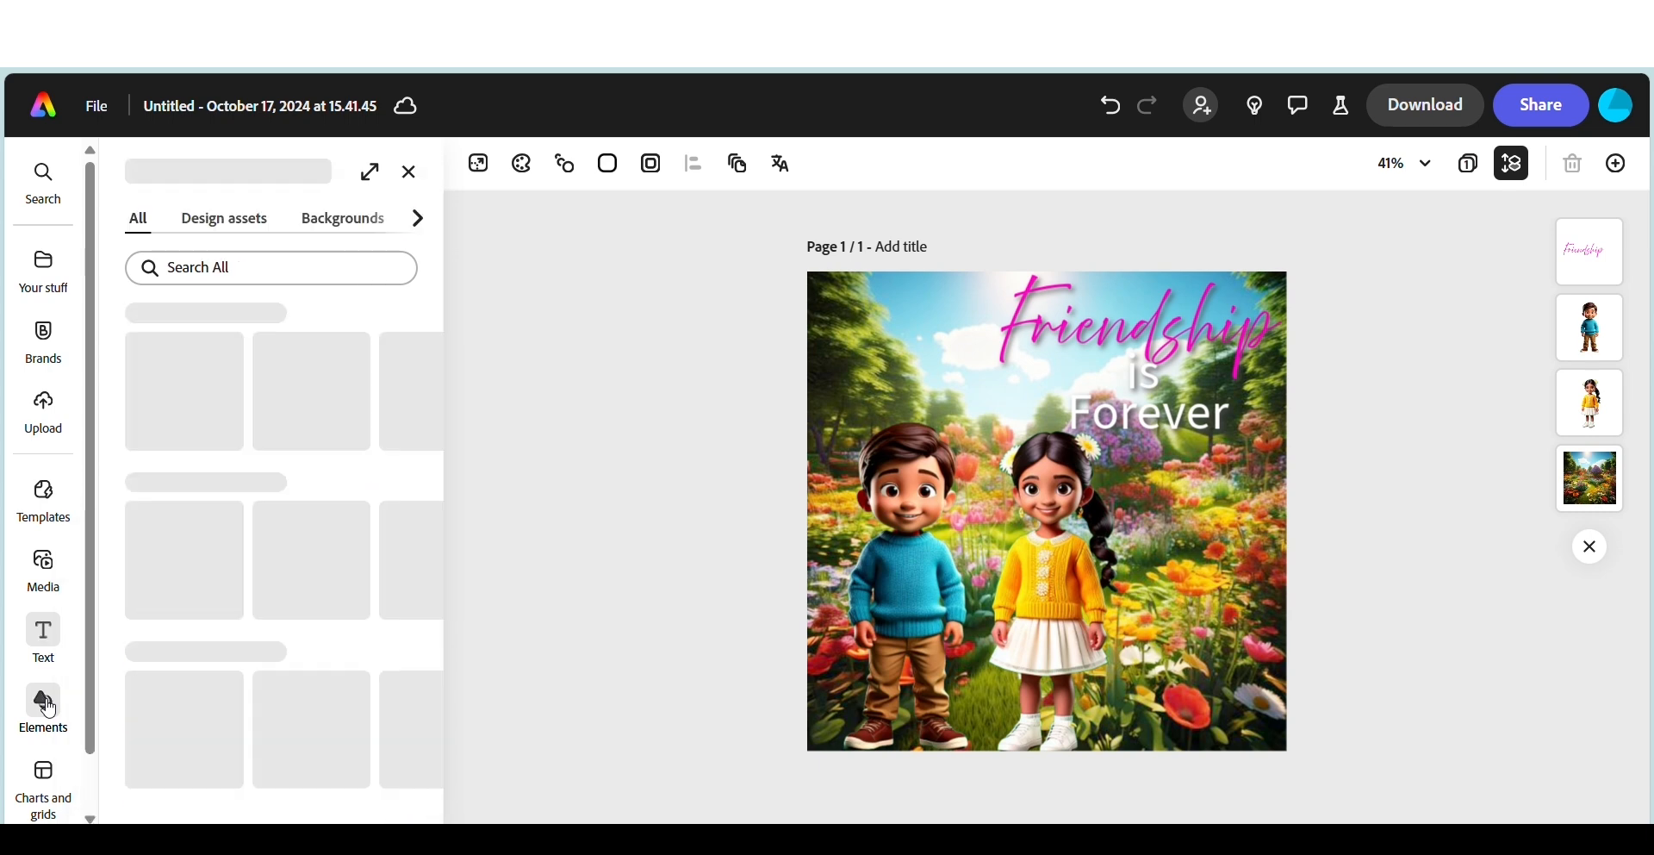
pyautogui.click(229, 274)
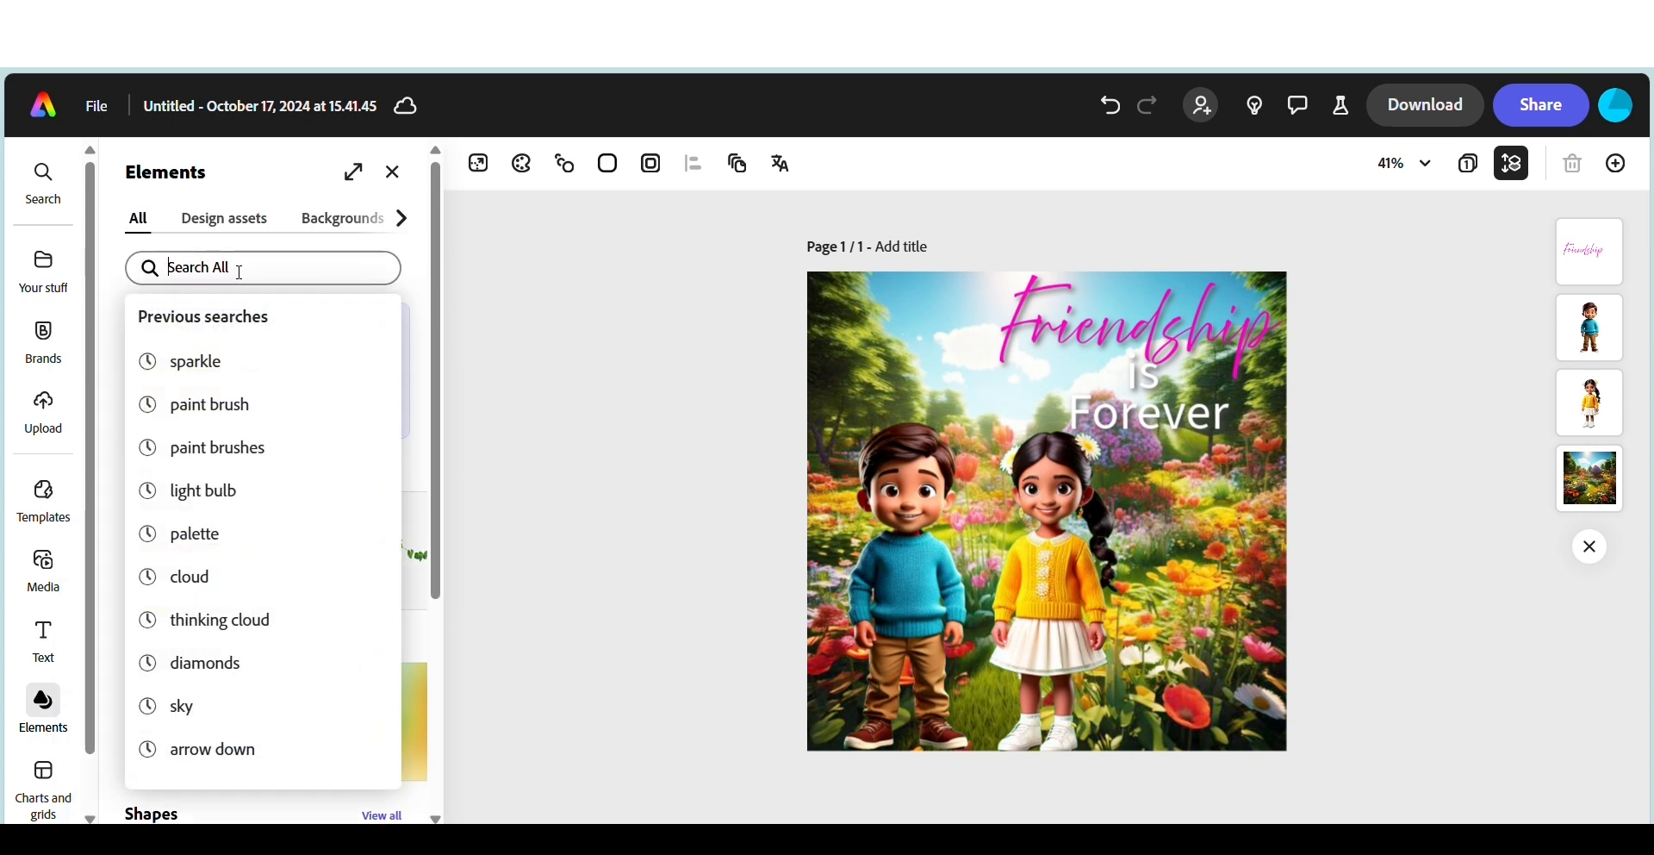
pyautogui.click(215, 364)
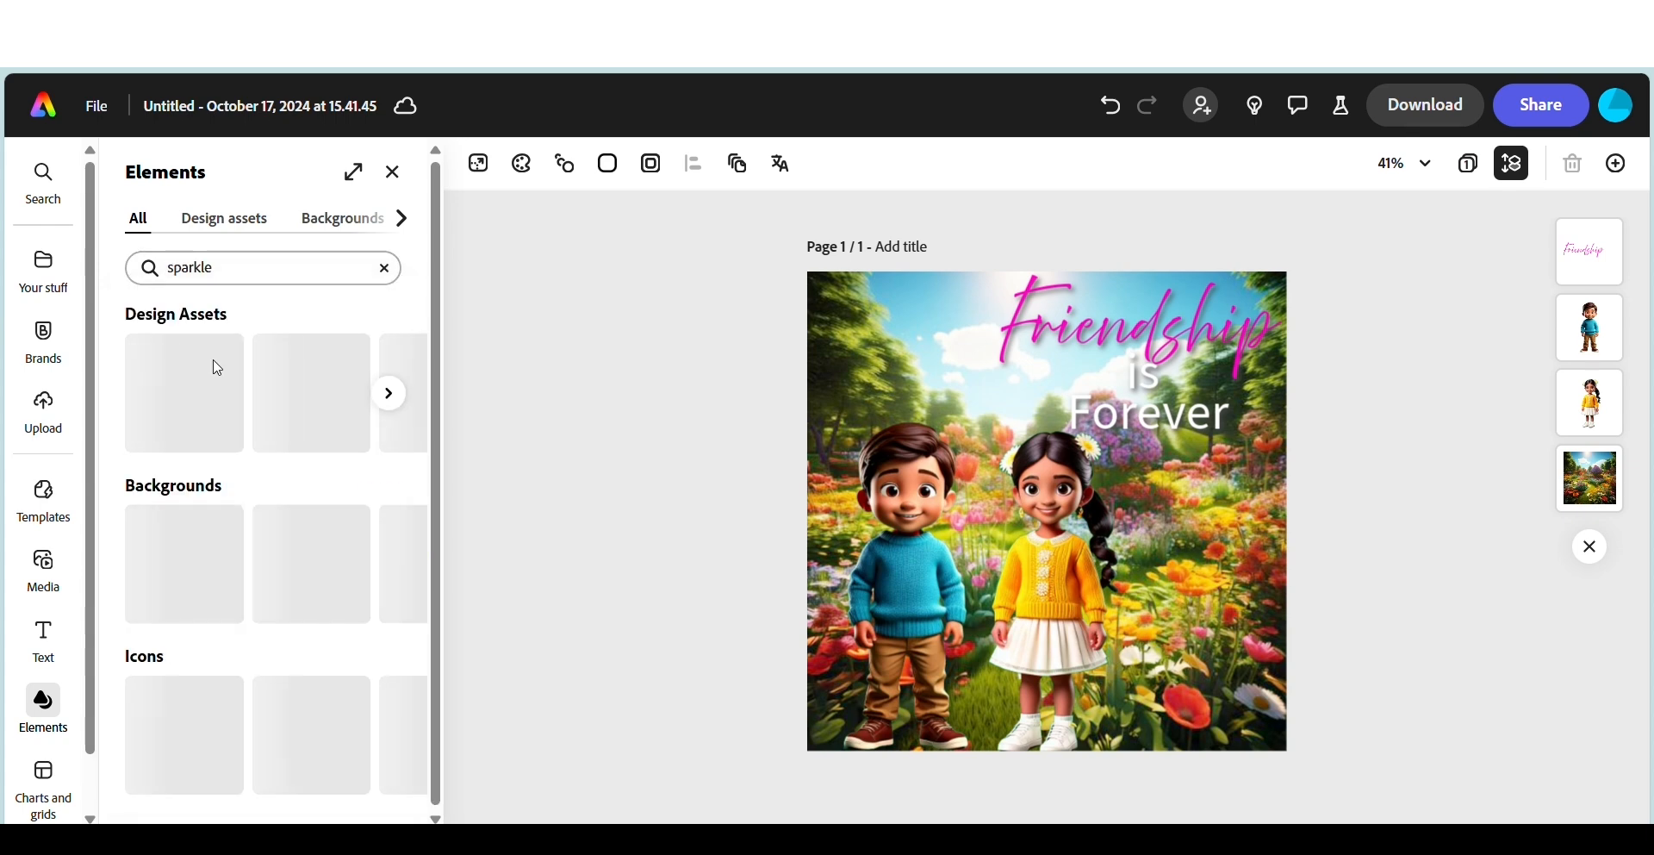
pyautogui.click(388, 317)
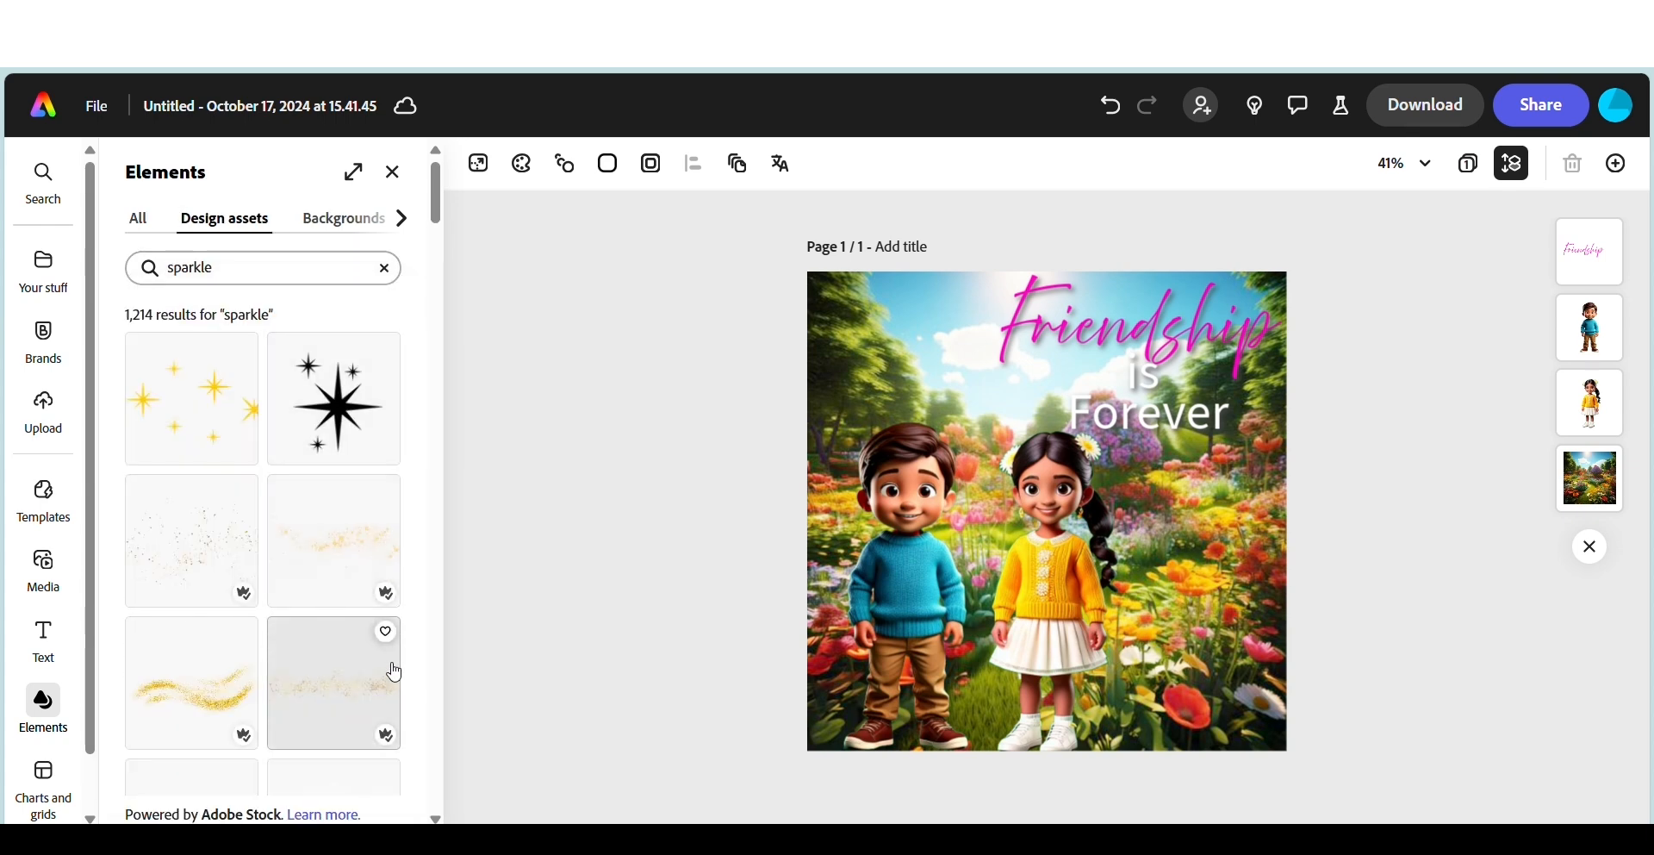
# - Add the yellow star sparkle asset from the results to the page and place it between the boy's and girl's heads
pyautogui.scroll(-5, 371, 622)
pyautogui.scroll(-5, 366, 620)
pyautogui.scroll(-4, 366, 621)
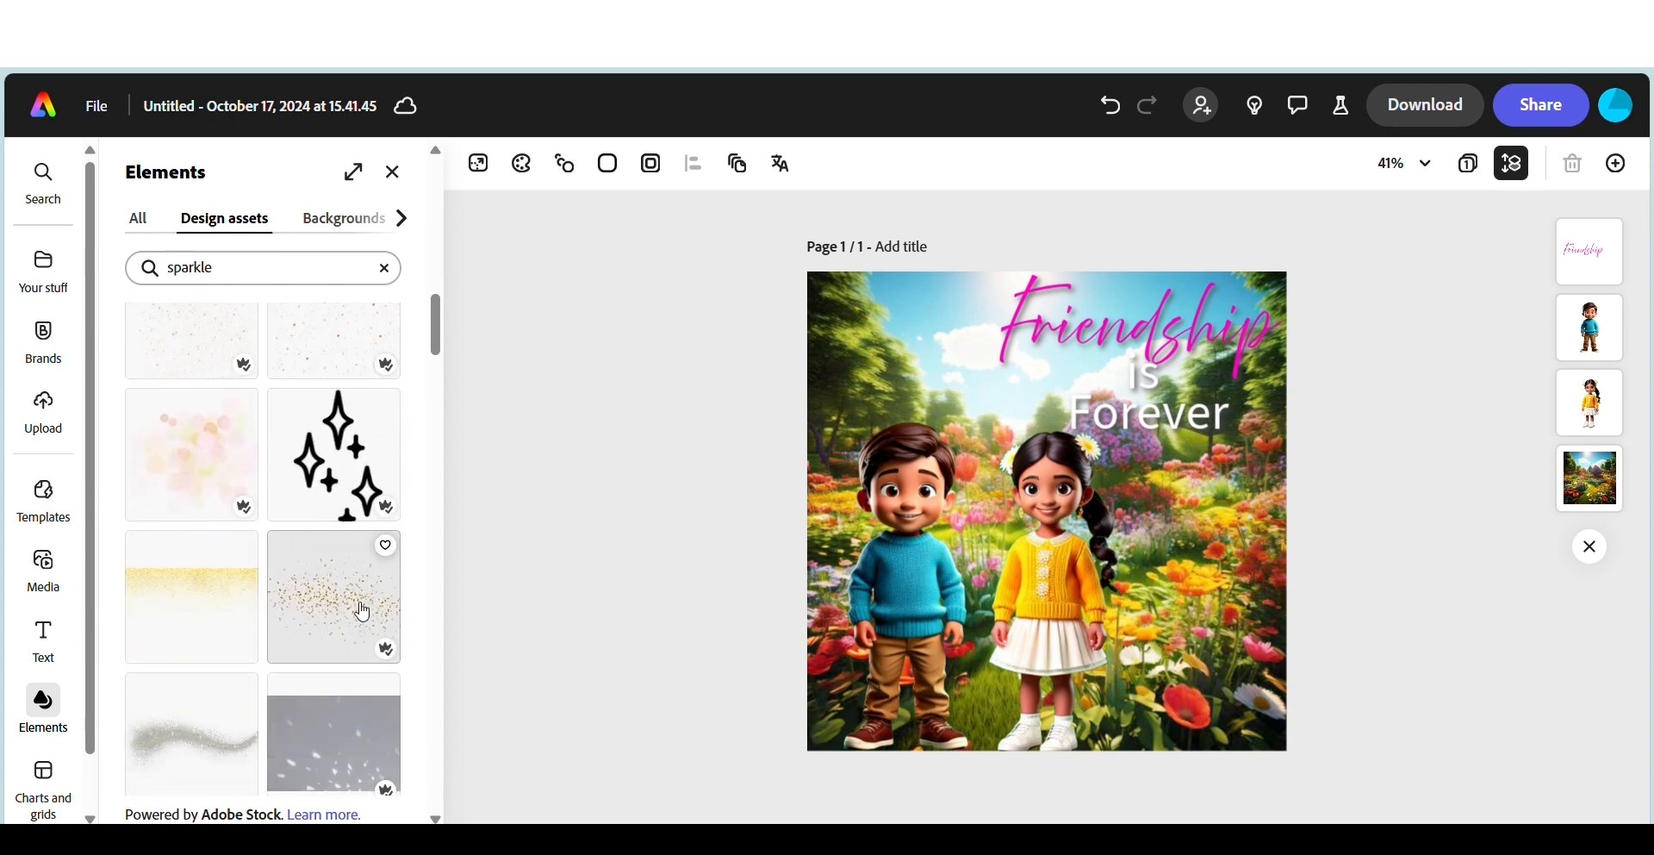
pyautogui.scroll(10, 364, 613)
pyautogui.scroll(3, 360, 604)
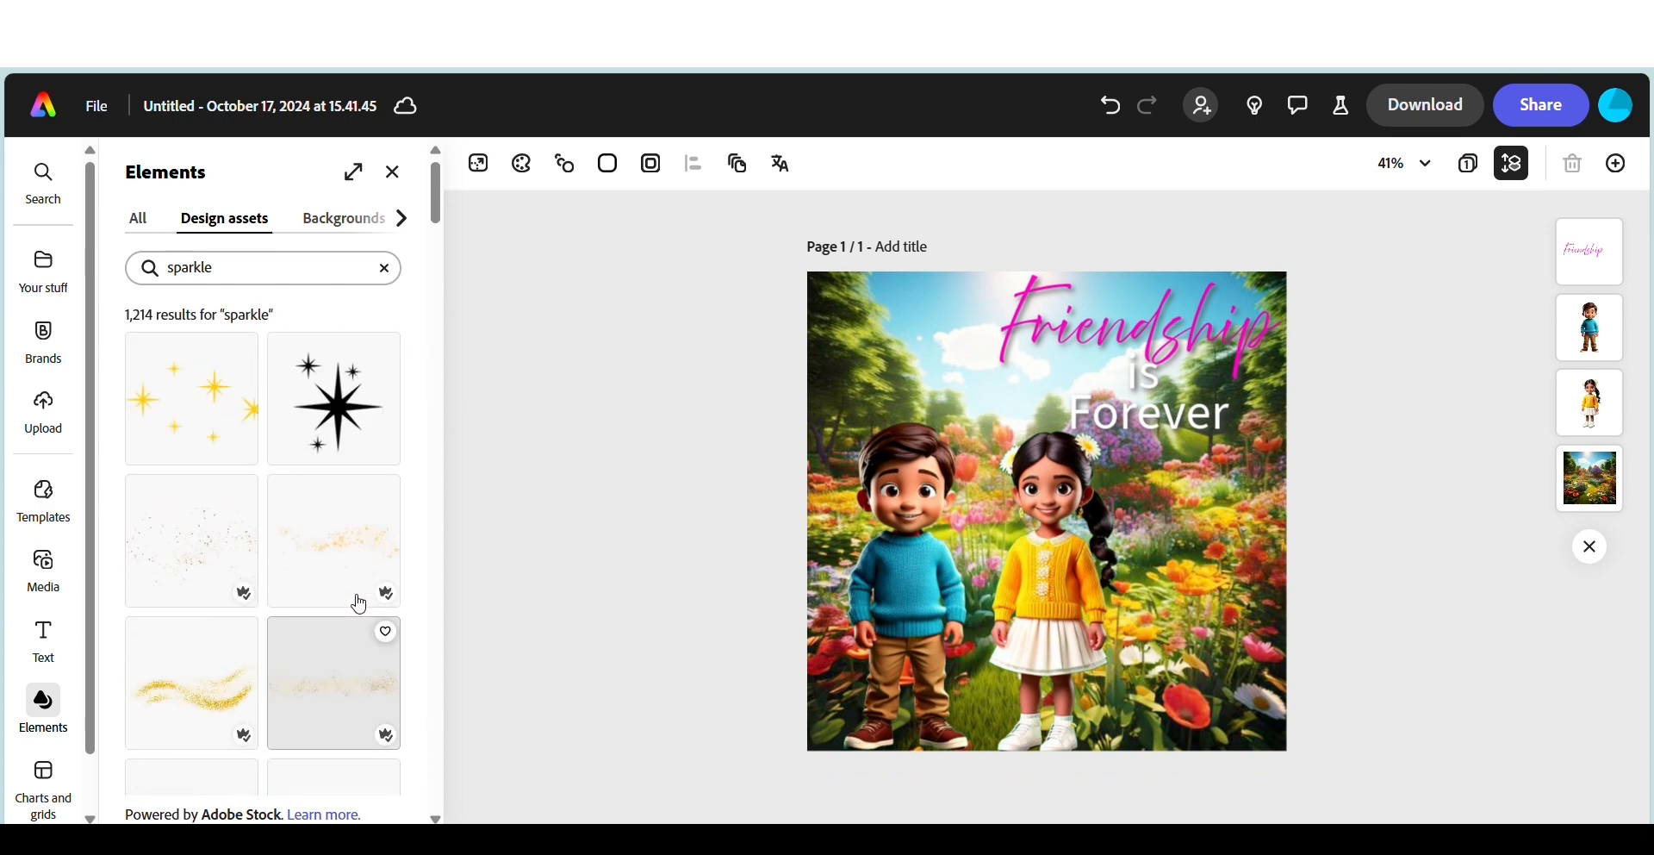
pyautogui.click(223, 422)
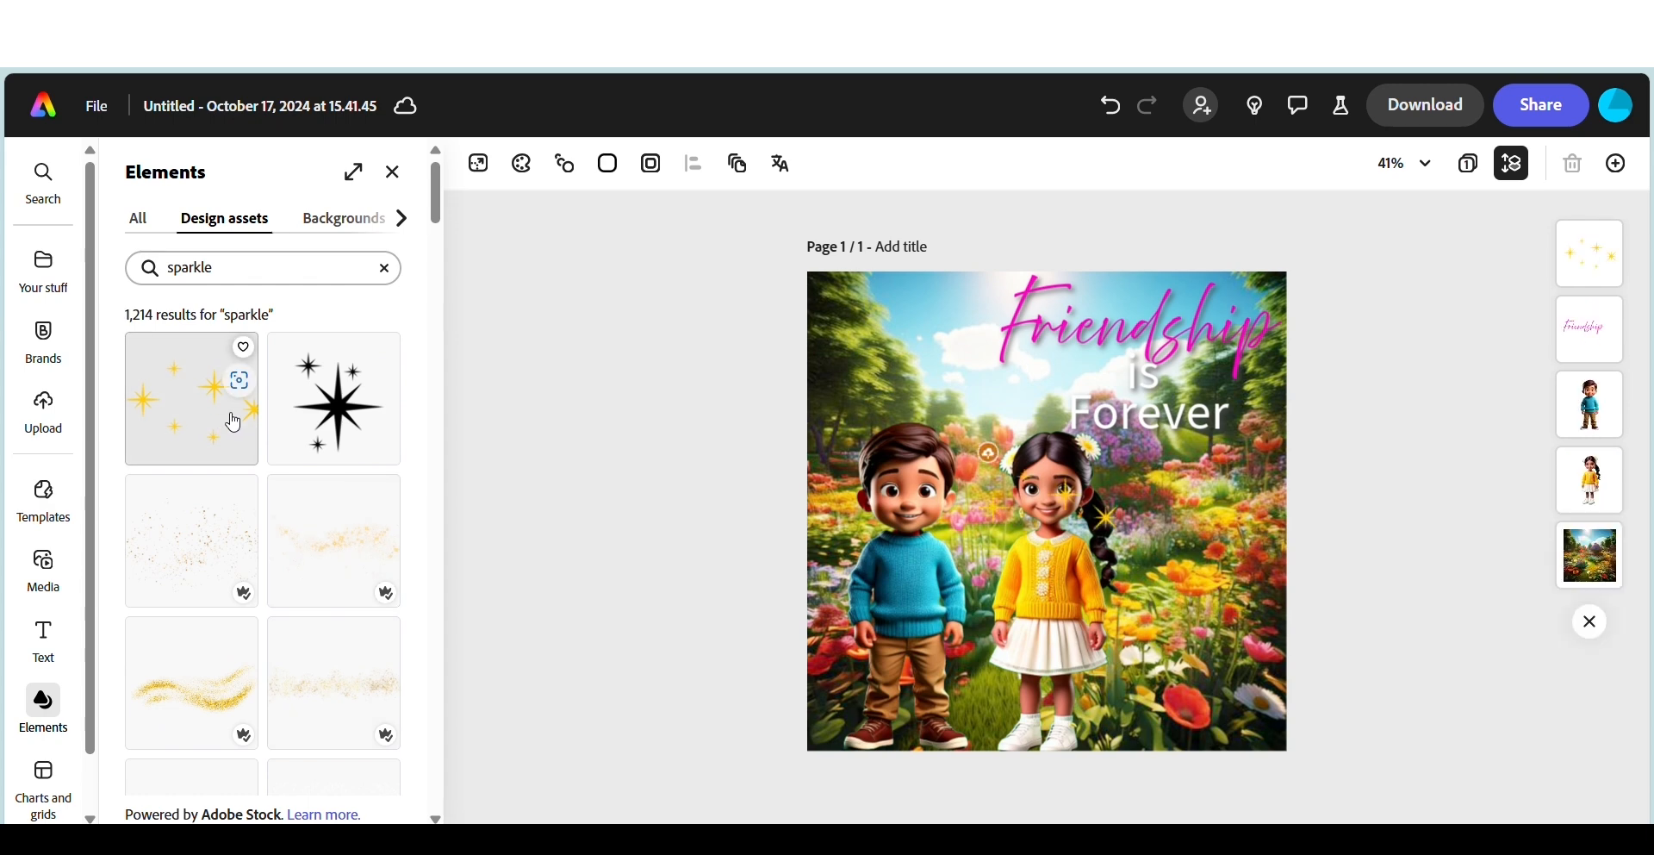
pyautogui.click(1044, 507)
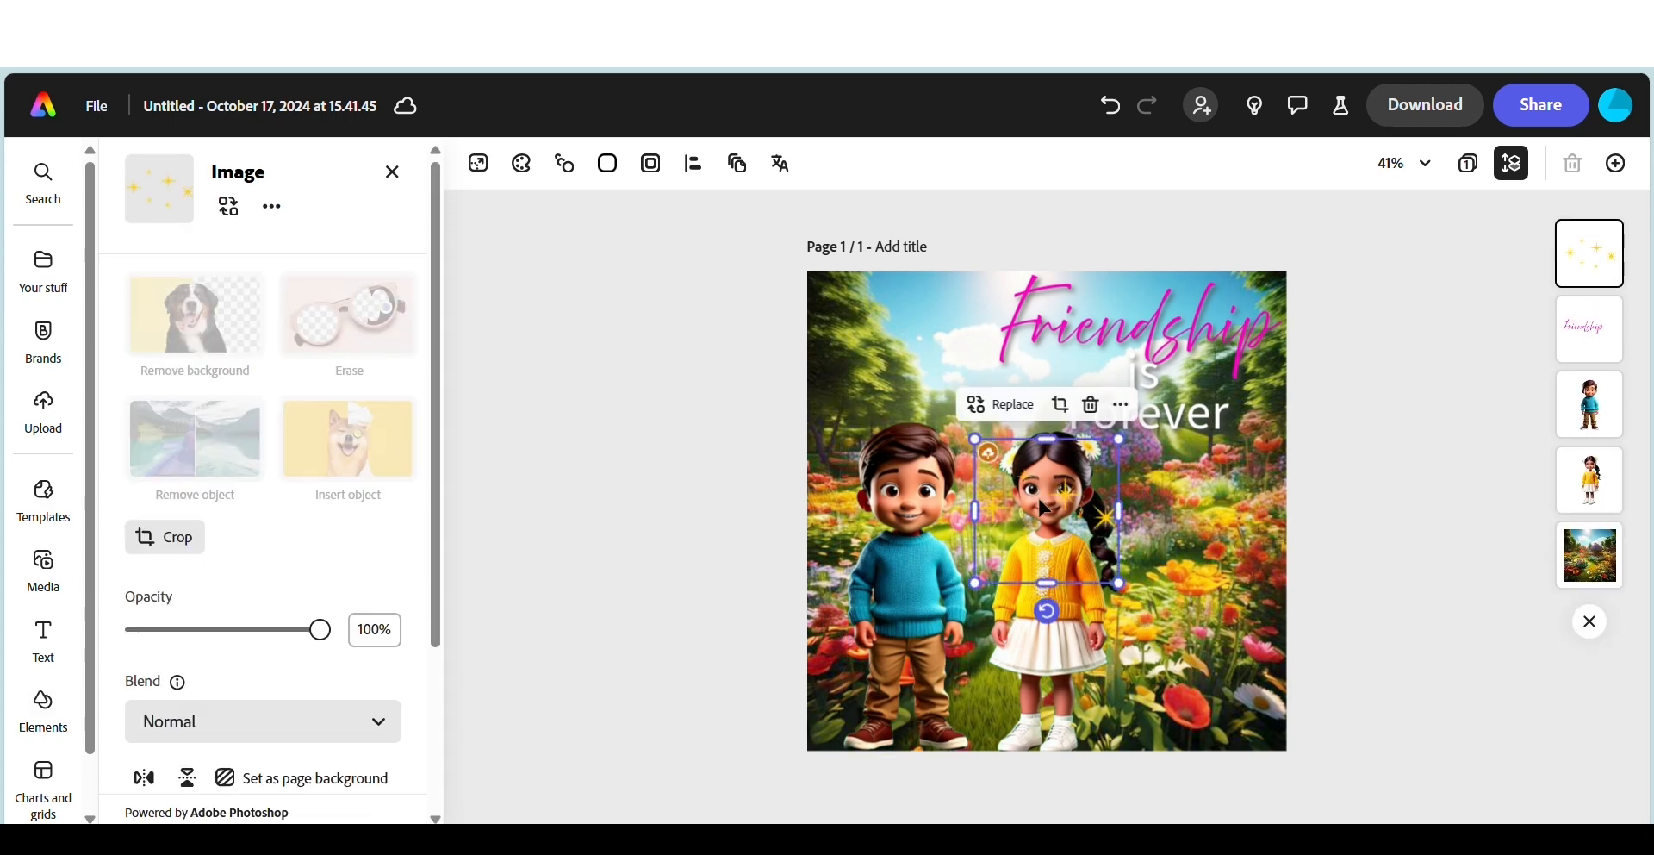
pyautogui.moveTo(1045, 508); pyautogui.dragTo(997, 429)
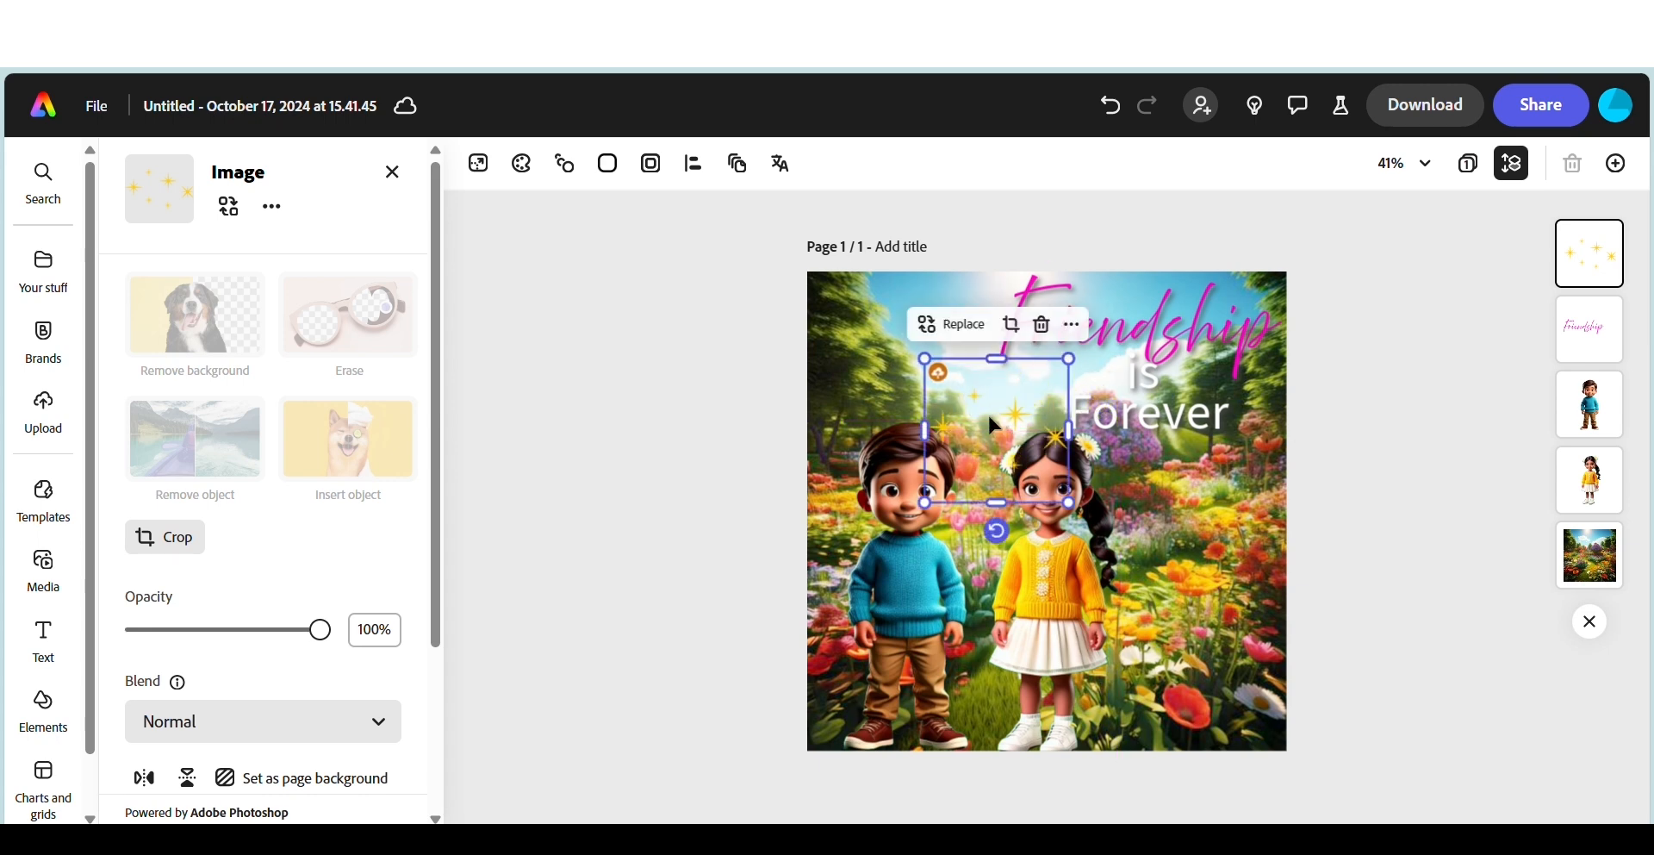
# - Duplicate the yellow sparkles, placing the copy over the boy's head and the original over the girl's head
pyautogui.click(1073, 325)
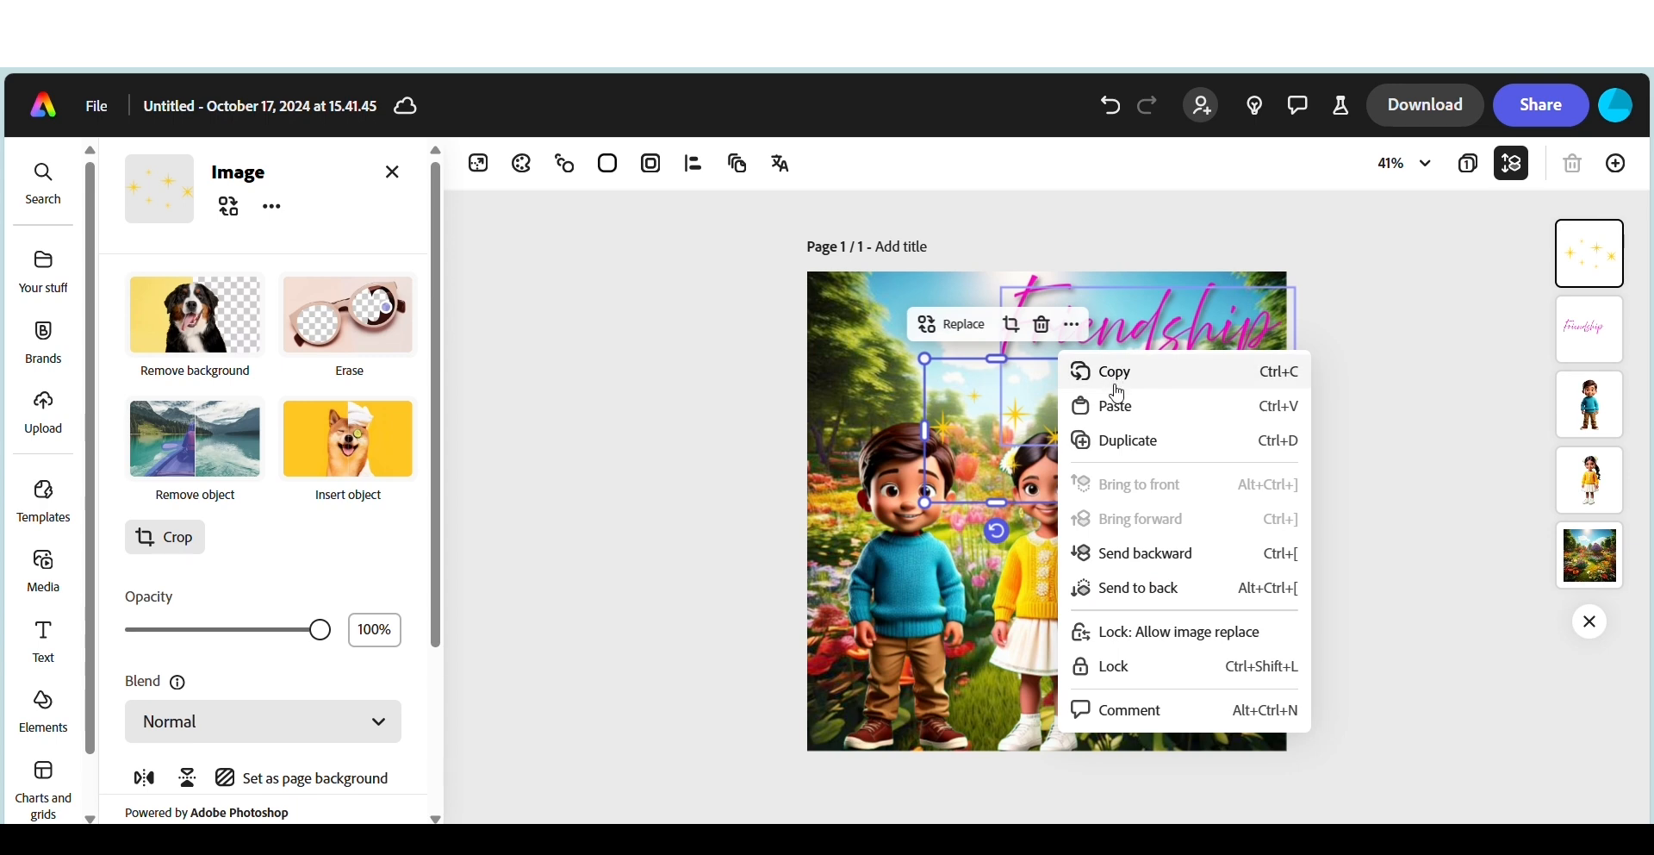
pyautogui.click(1132, 446)
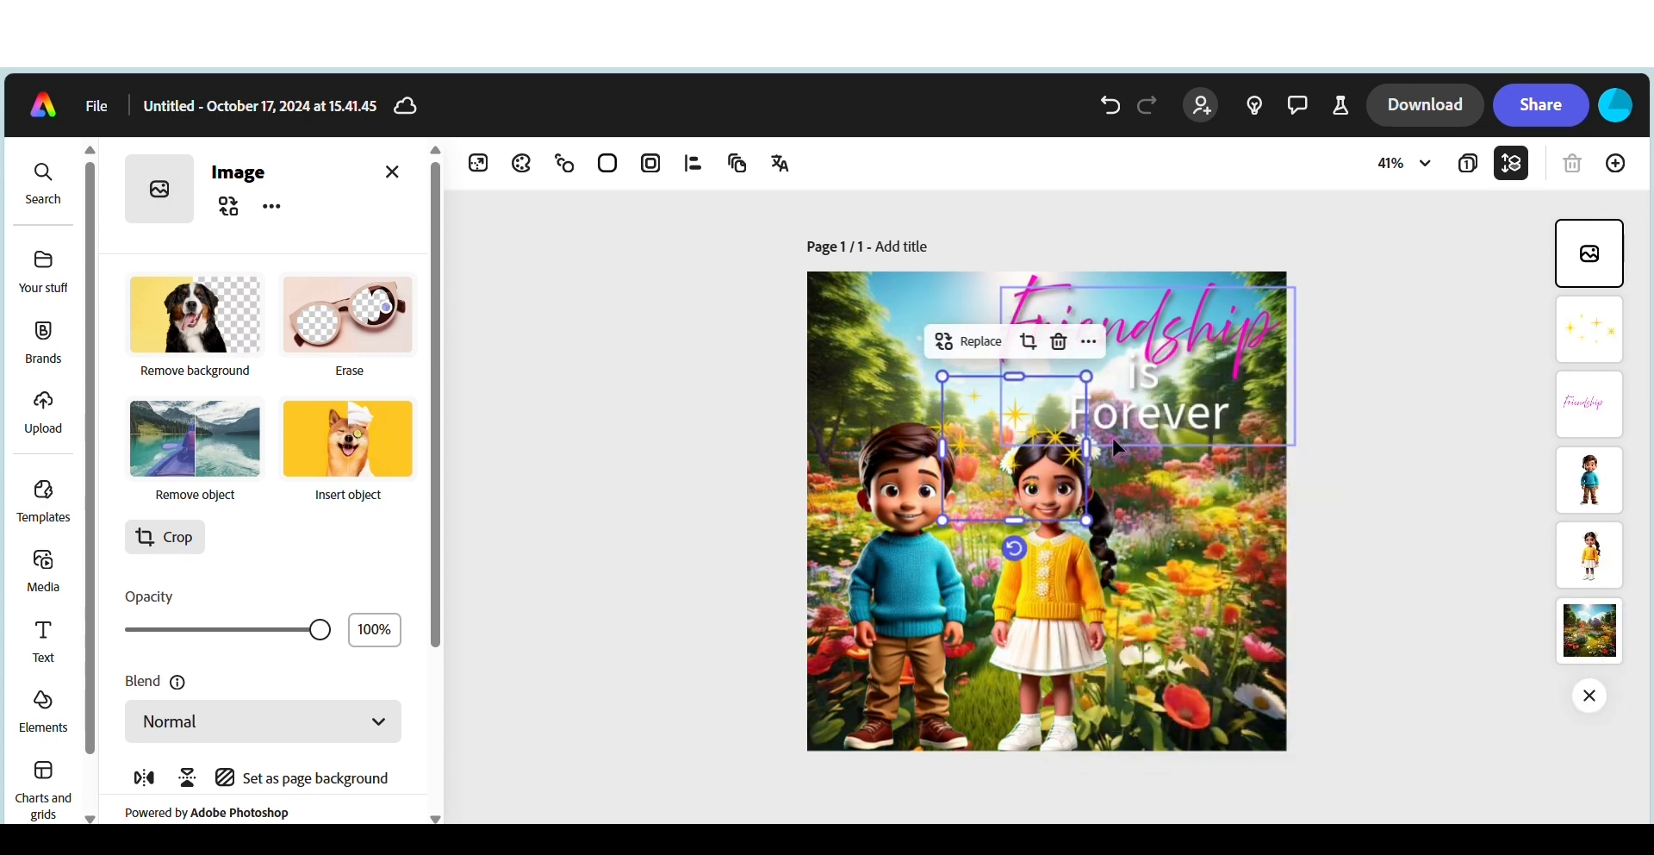
pyautogui.moveTo(1002, 472); pyautogui.dragTo(892, 447)
pyautogui.moveTo(1011, 430); pyautogui.dragTo(1067, 433)
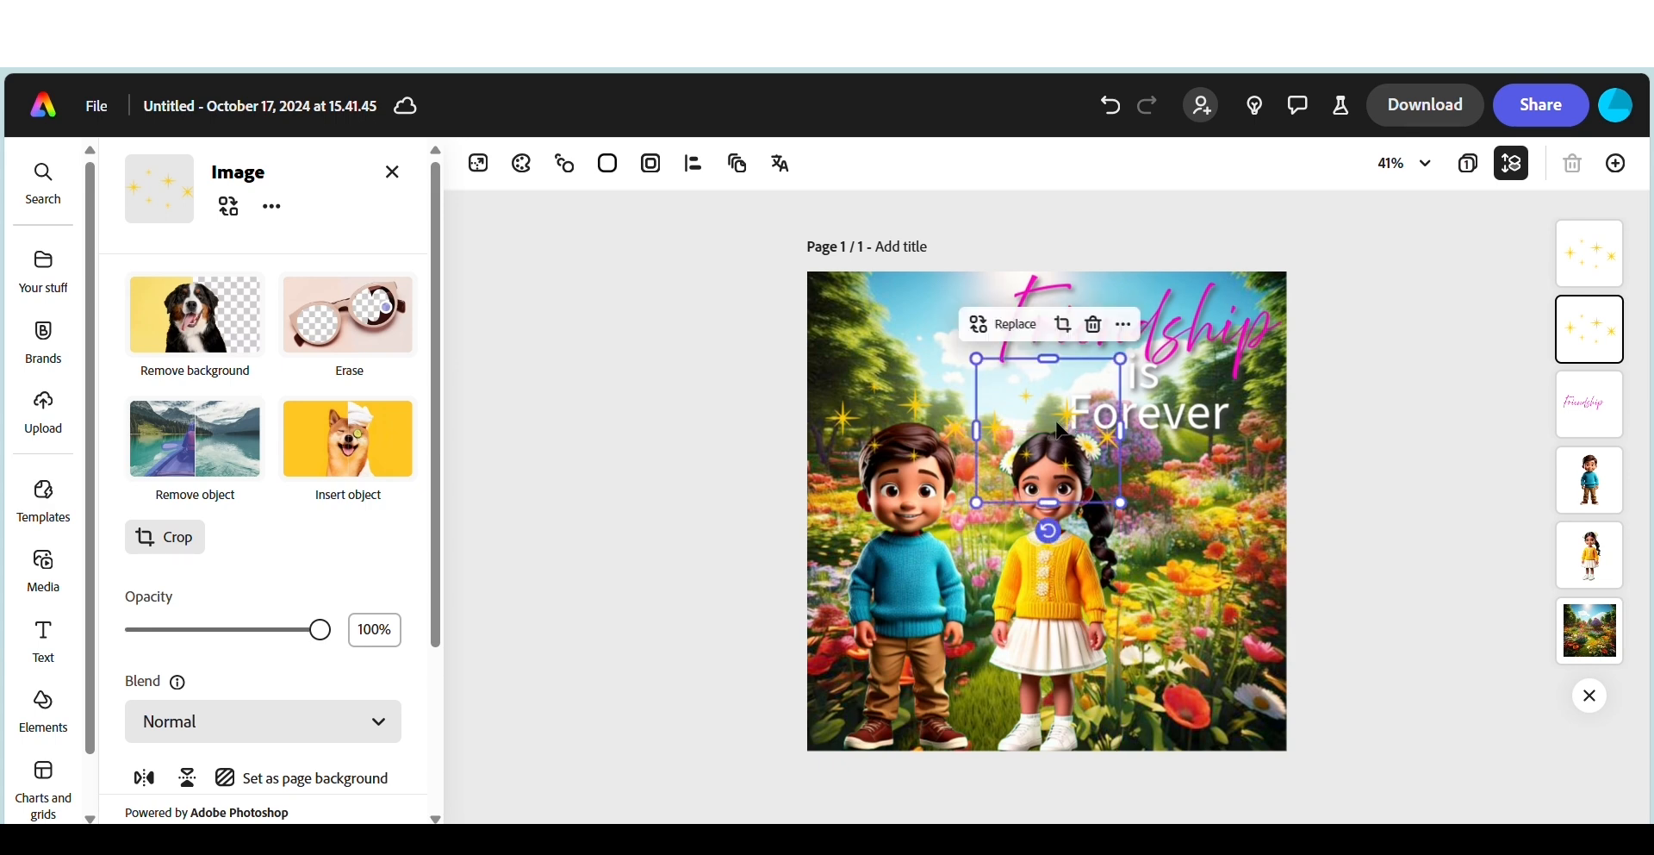
pyautogui.click(689, 355)
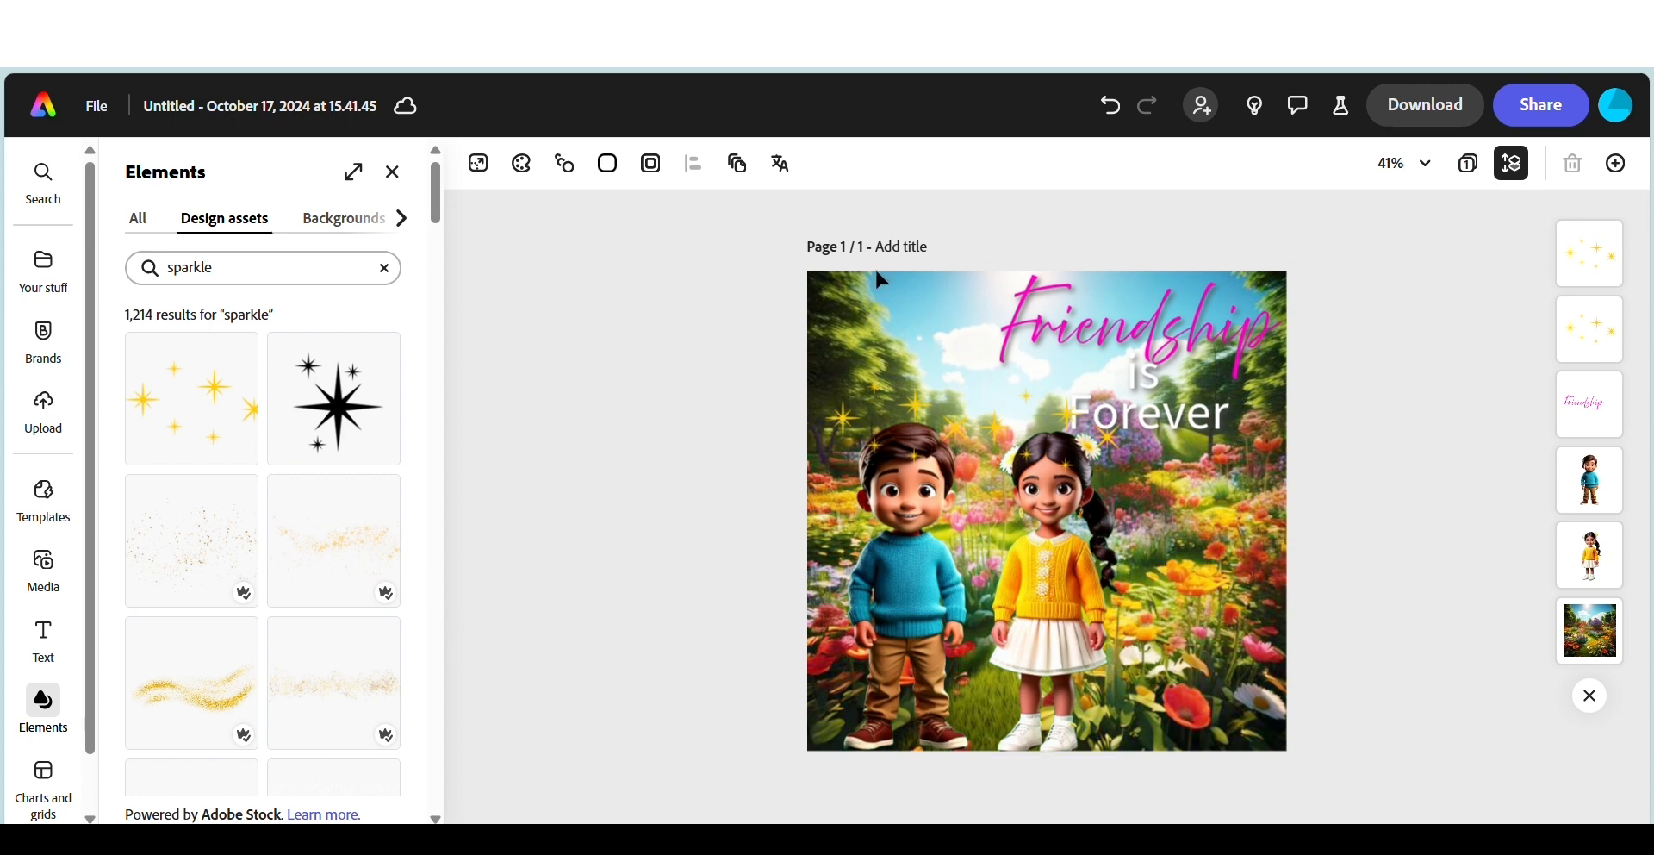
# - Download the finished design in PNG format
pyautogui.click(1437, 104)
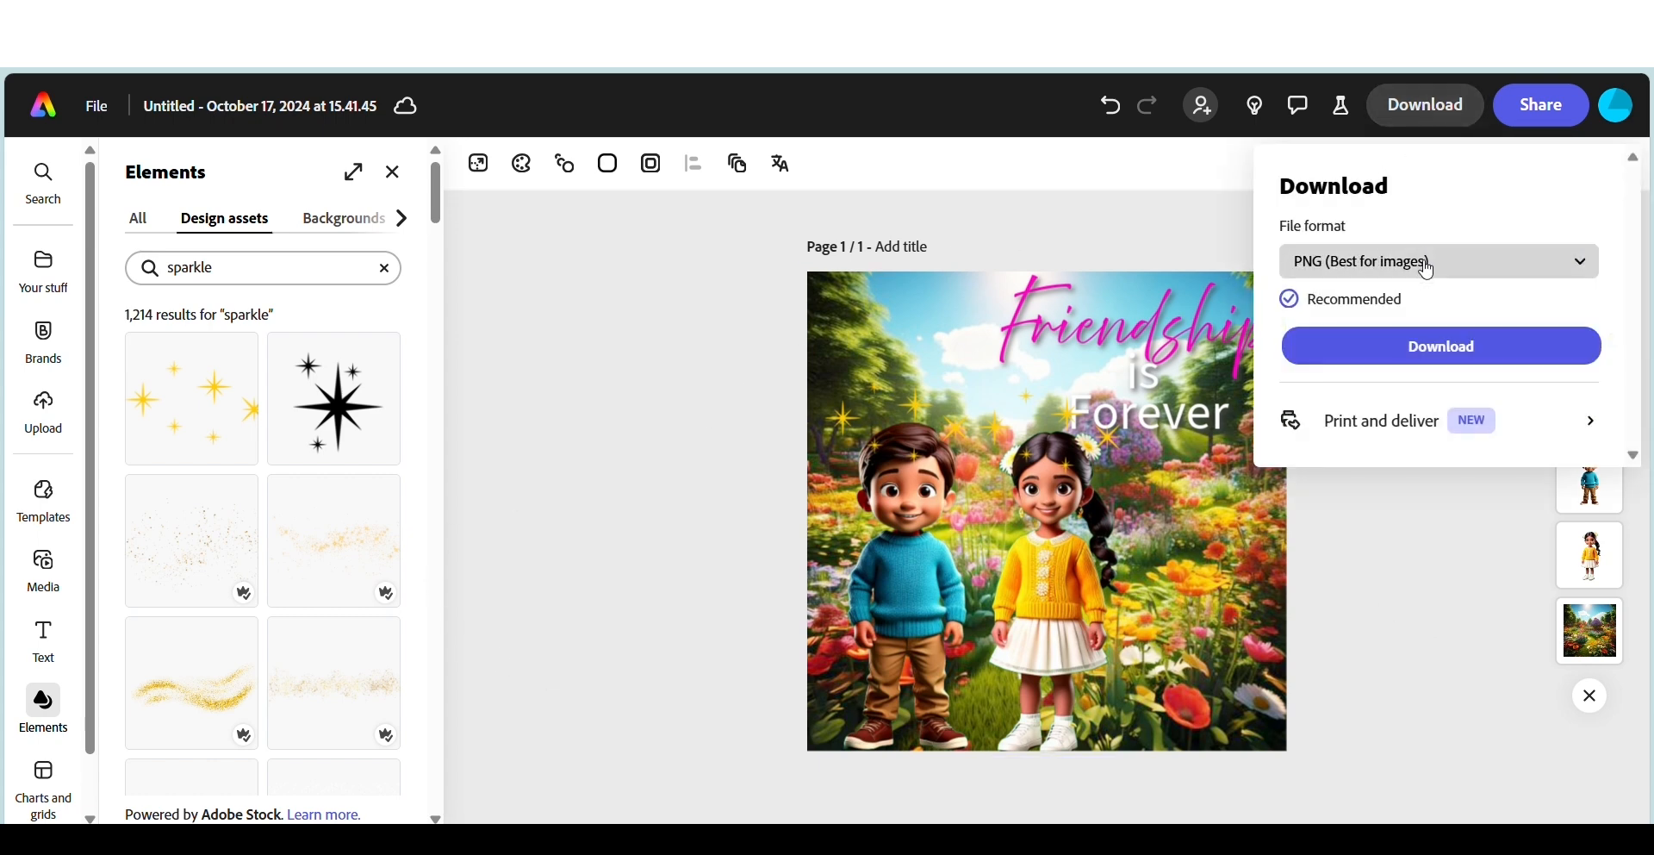
pyautogui.click(1427, 269)
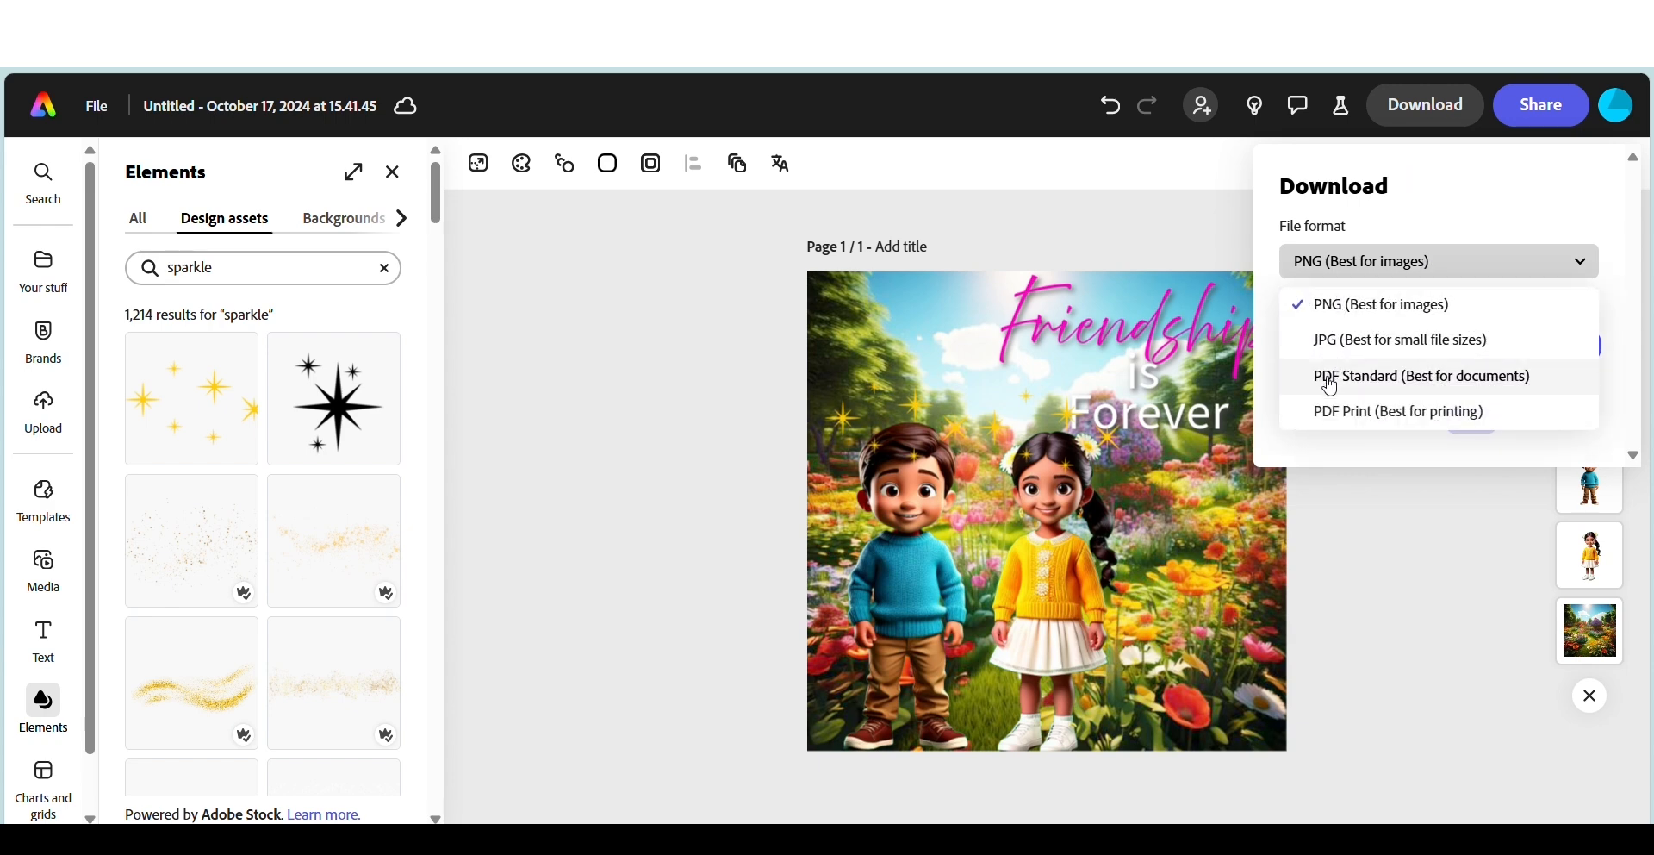
pyautogui.click(1350, 312)
pyautogui.click(1367, 348)
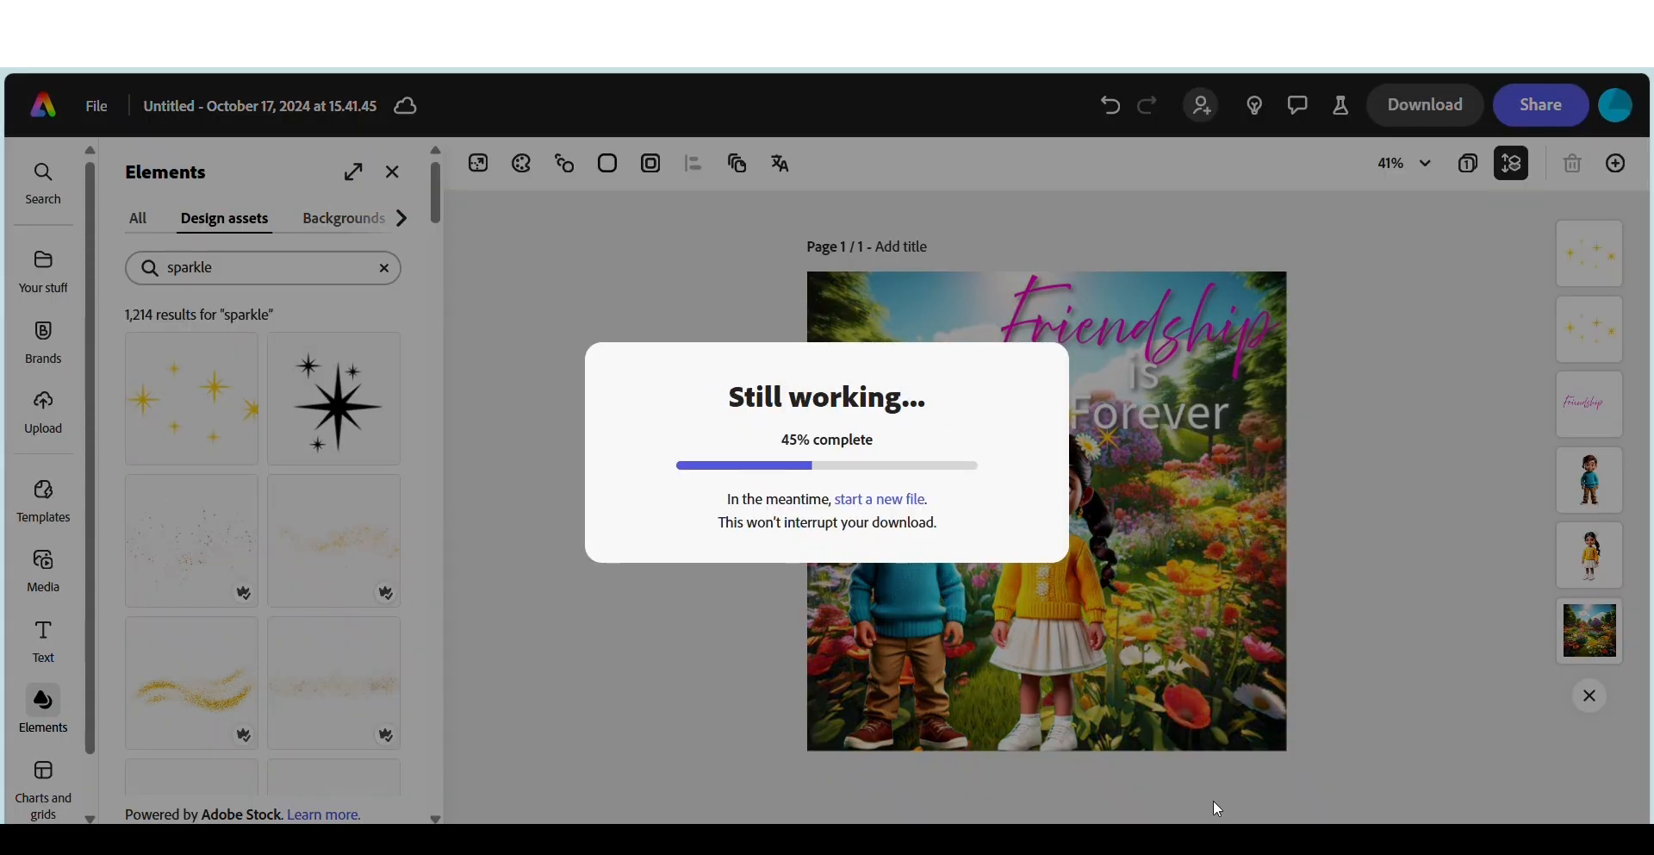